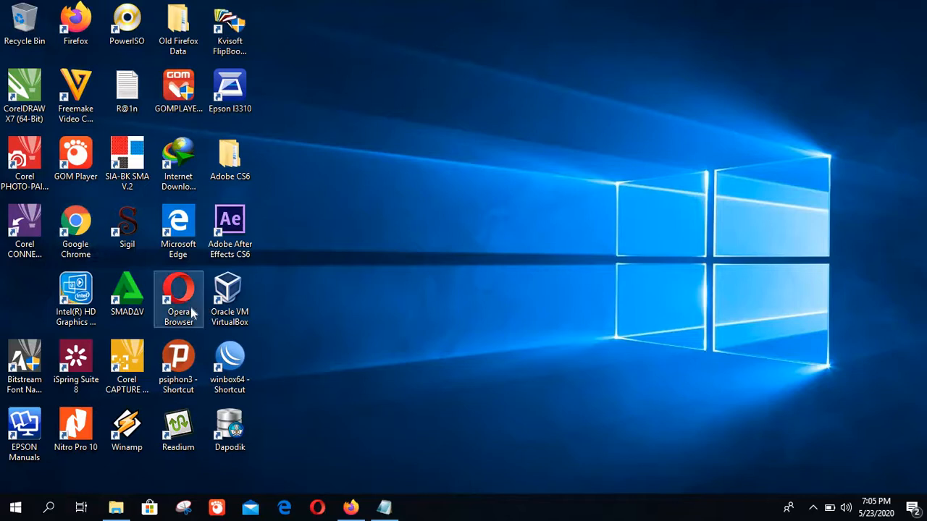
Open Firefox and go to the google.com home page.
double_click(76, 29)
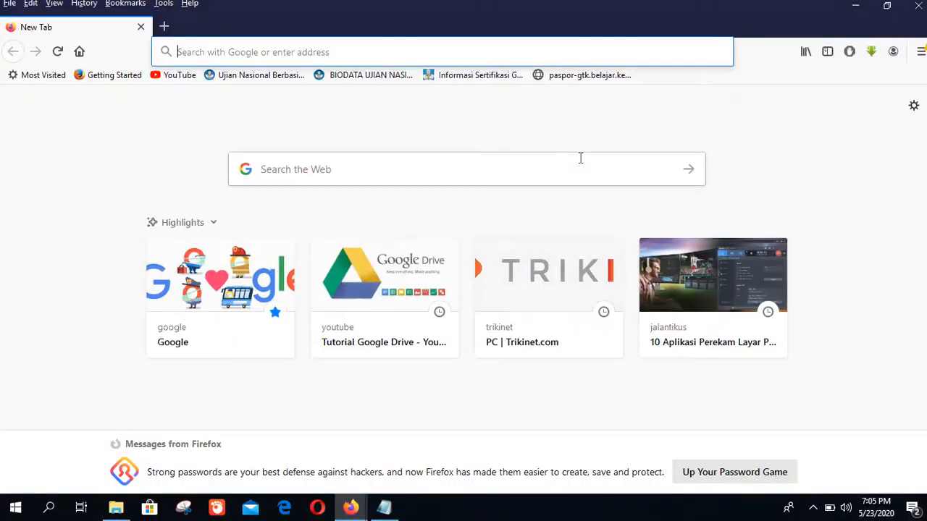
left_click(227, 48)
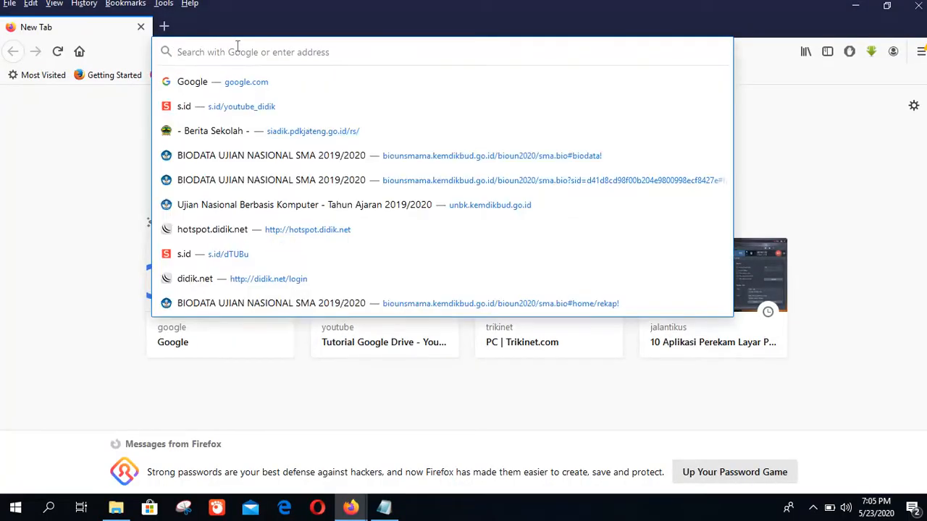
type("Google.com/")
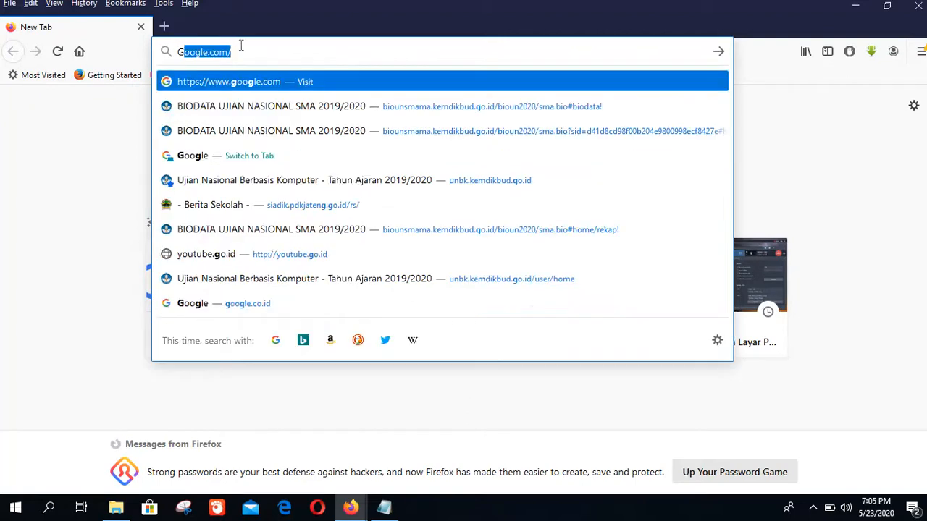
key("Right")
key("Return")
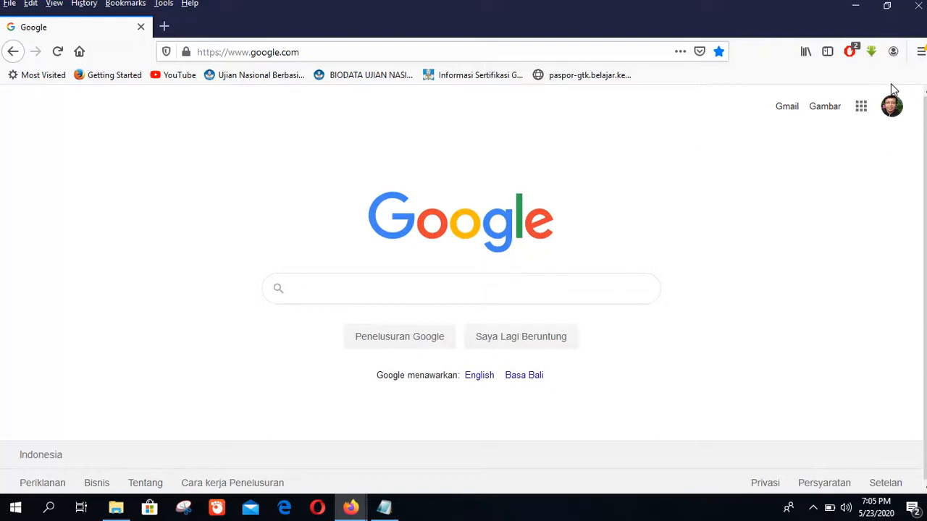
Go to Google Drive from the Google apps and open the form "SEJARAH PEMINATAN KLS X IPS" for editing.
left_click(861, 112)
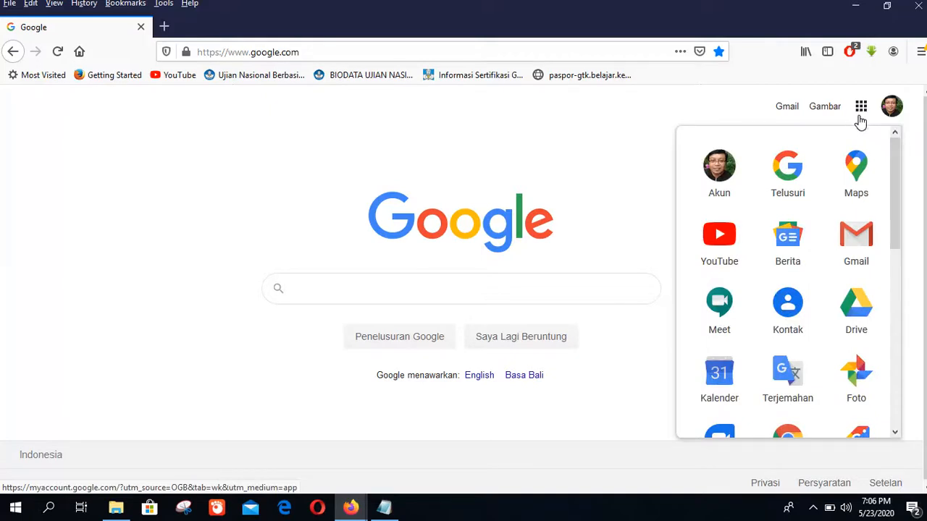
left_click(859, 316)
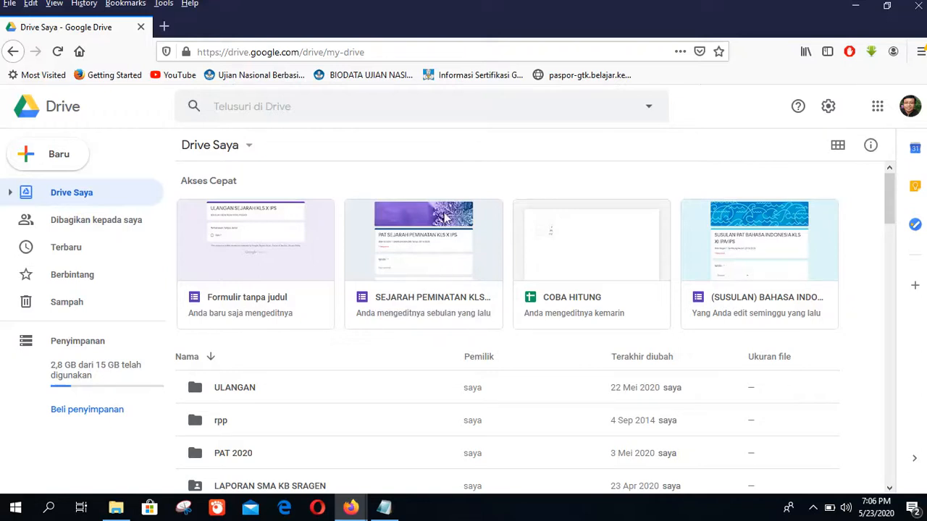
left_click(429, 261)
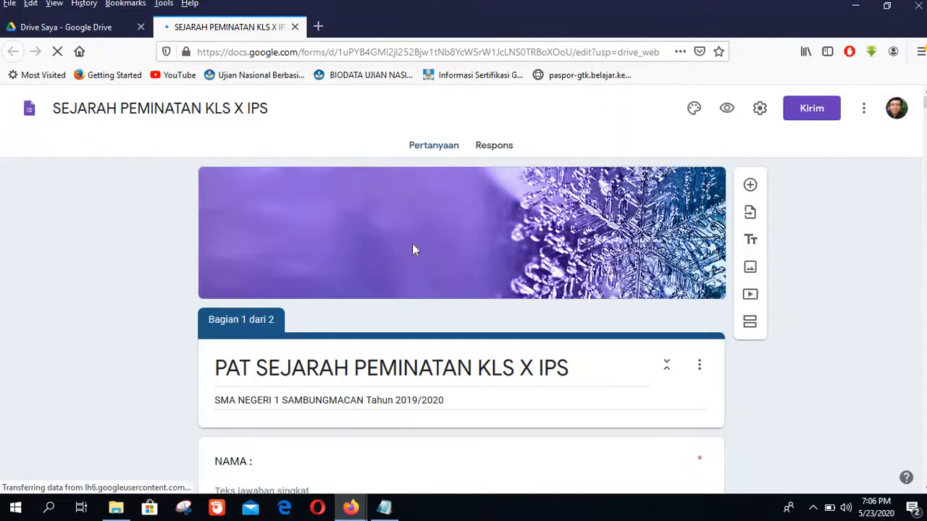
Examine the form's first section, with its title and the NAMA, KELAS and NOMOR ABSEN fields.
scroll(531, 262, "down", 4)
scroll(531, 262, "up", 4)
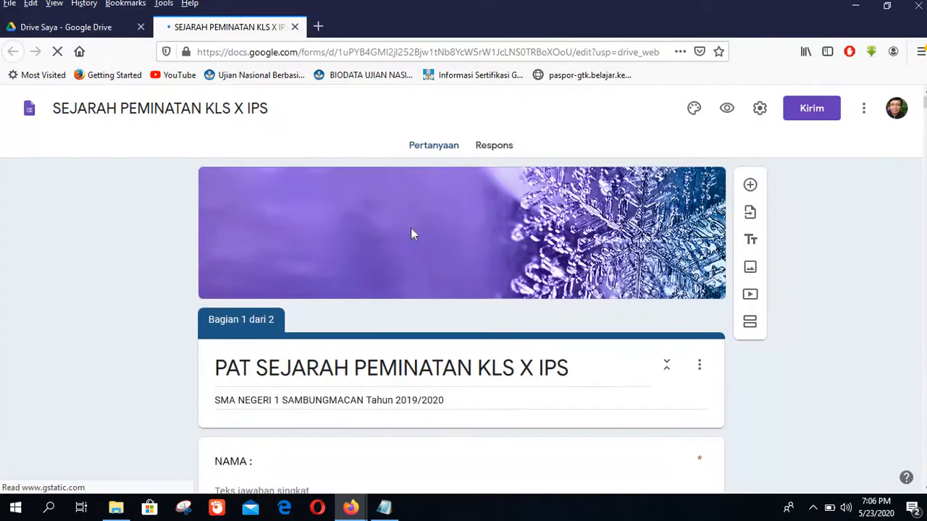
scroll(411, 233, "down", 3)
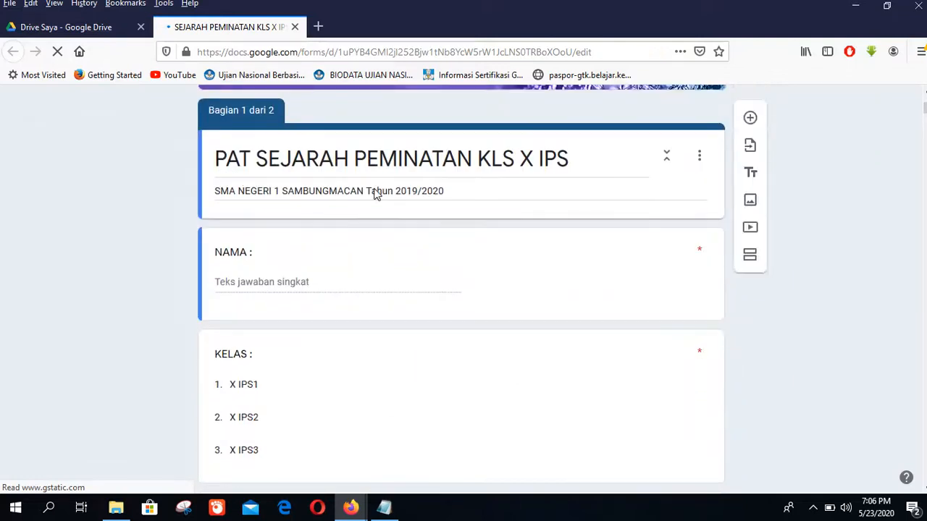
scroll(275, 240, "down", 1)
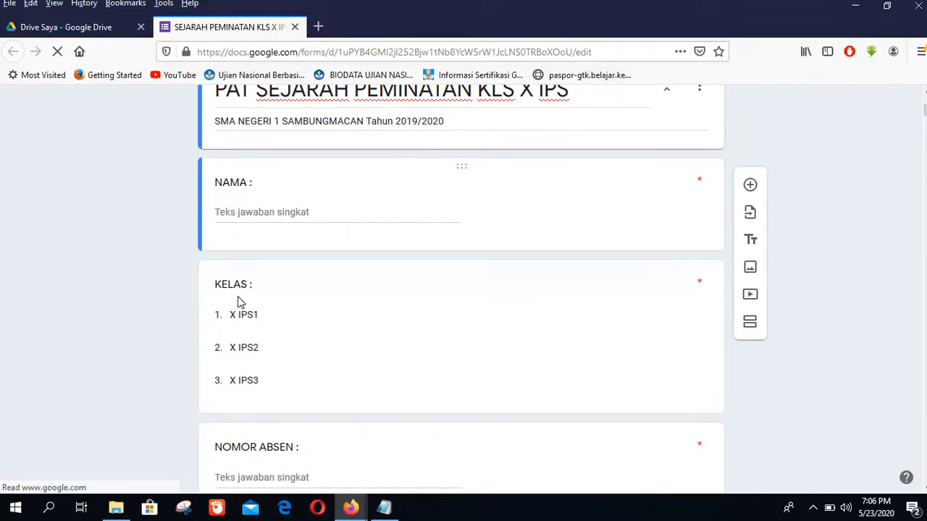
scroll(259, 341, "down", 3)
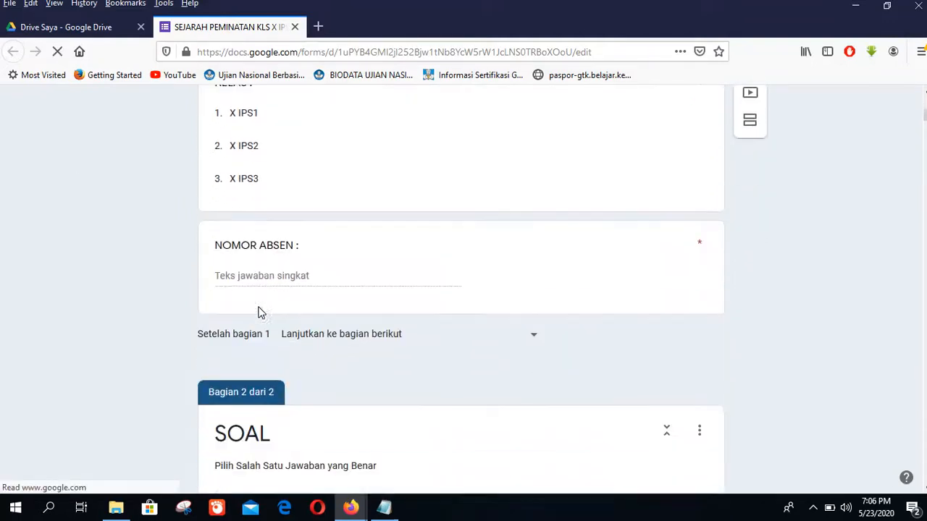
scroll(260, 311, "up", 2)
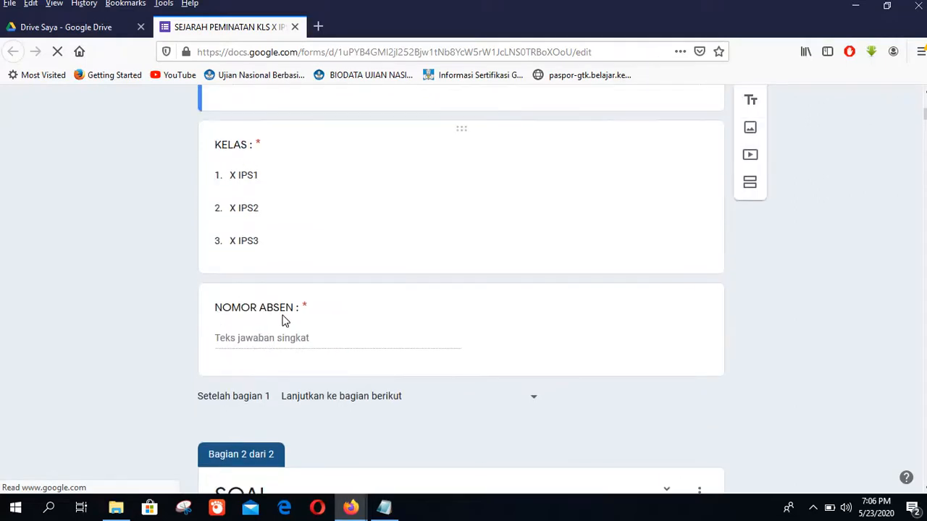
scroll(284, 320, "down", 2)
scroll(312, 300, "down", 2)
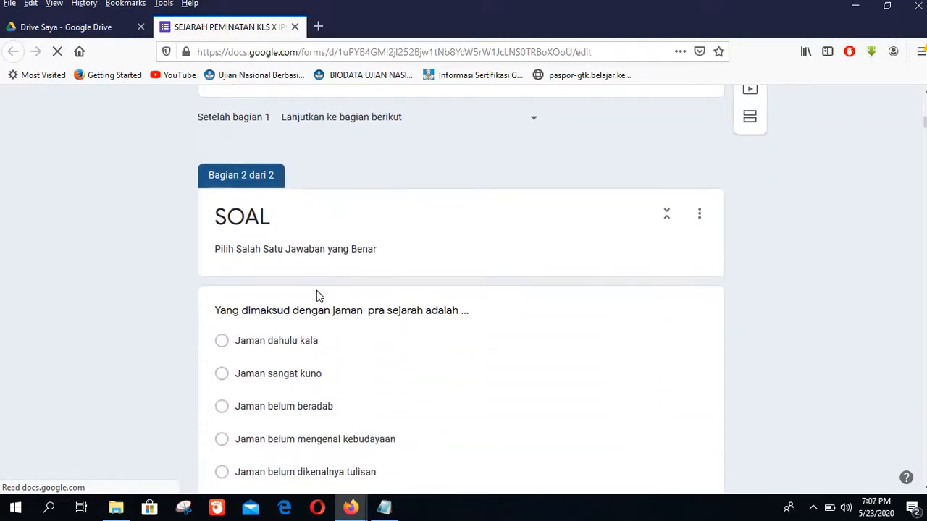
Examine the multiple-choice and picture questions in the SOAL section through to the Submission ID field at the form's end.
scroll(316, 294, "down", 2)
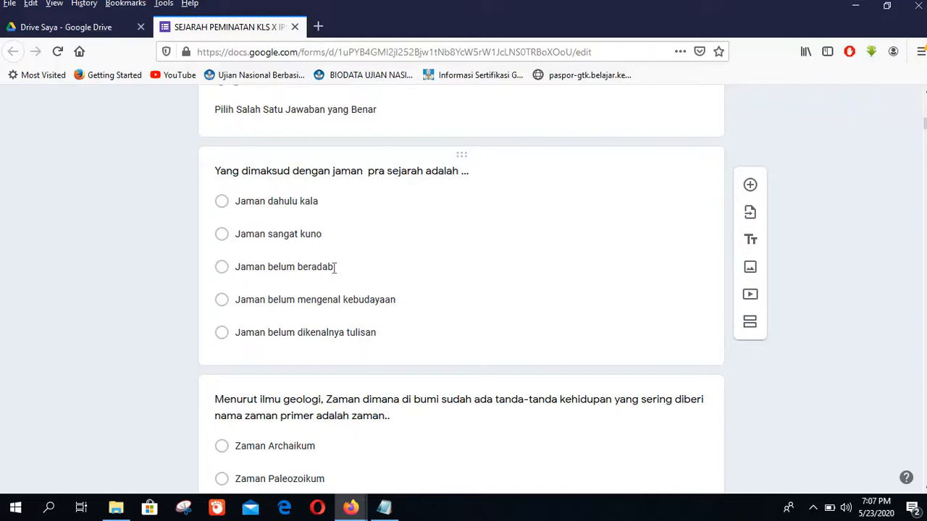
scroll(335, 268, "up", 2)
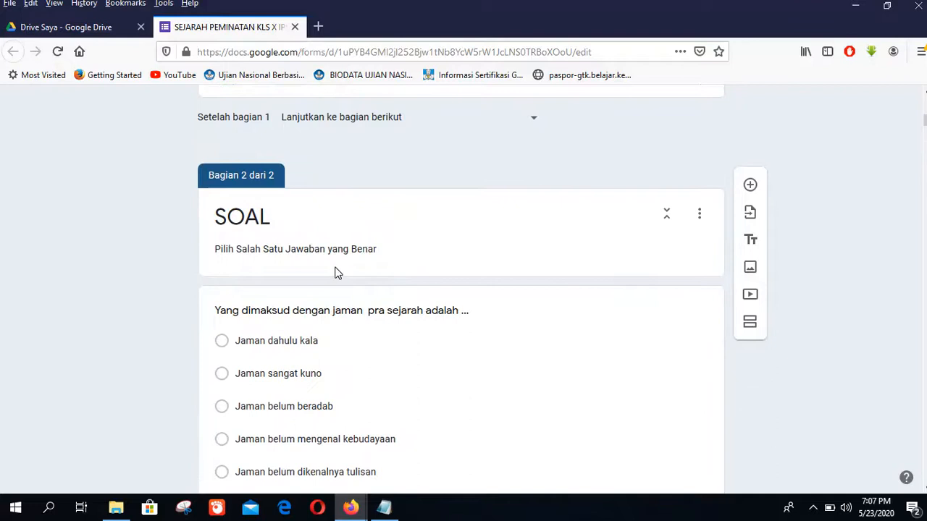
scroll(340, 273, "down", 2)
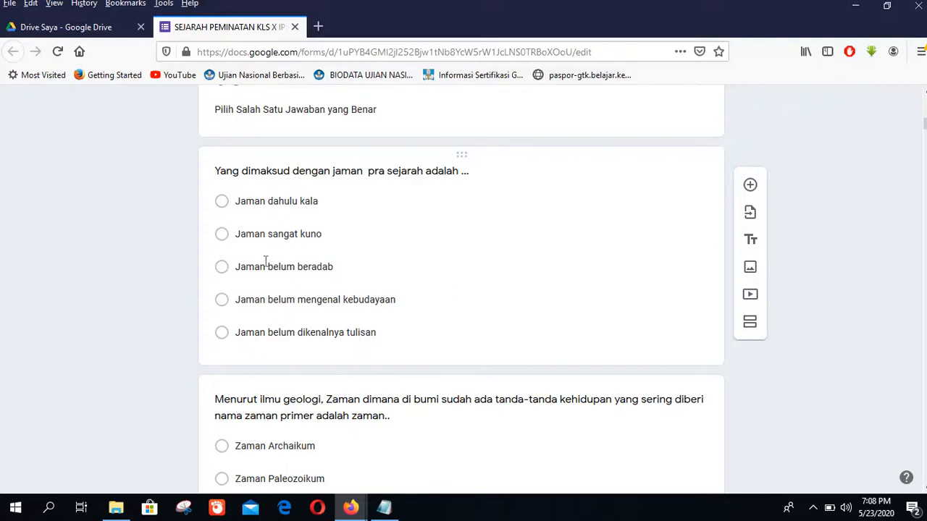
scroll(316, 258, "down", 7)
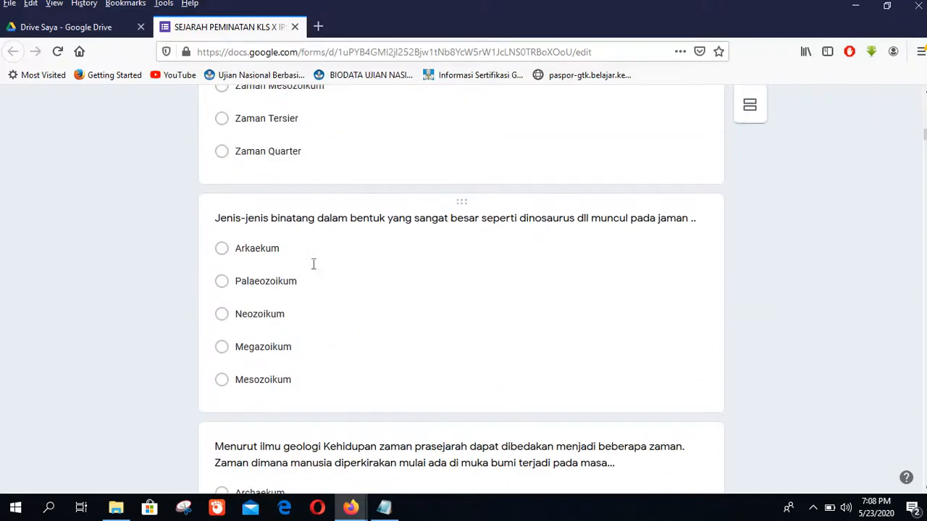
scroll(313, 261, "down", 15)
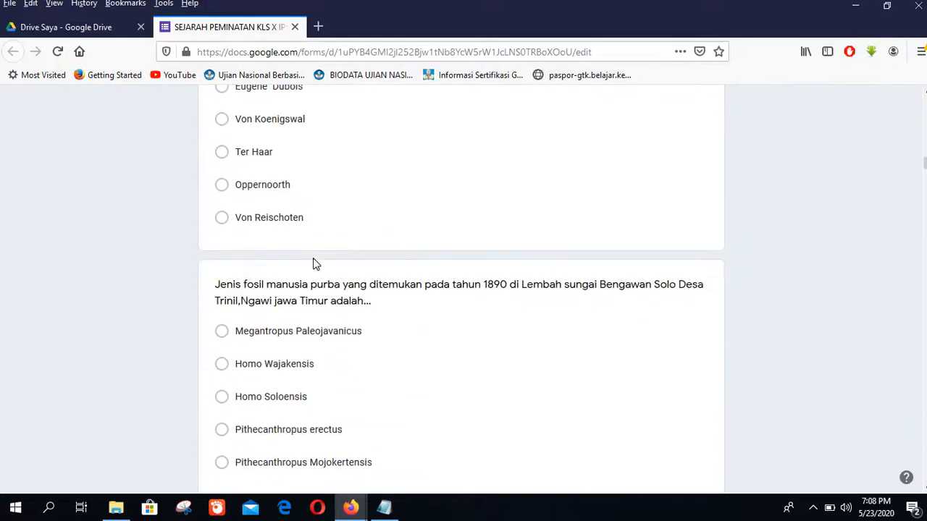
scroll(312, 257, "down", 7)
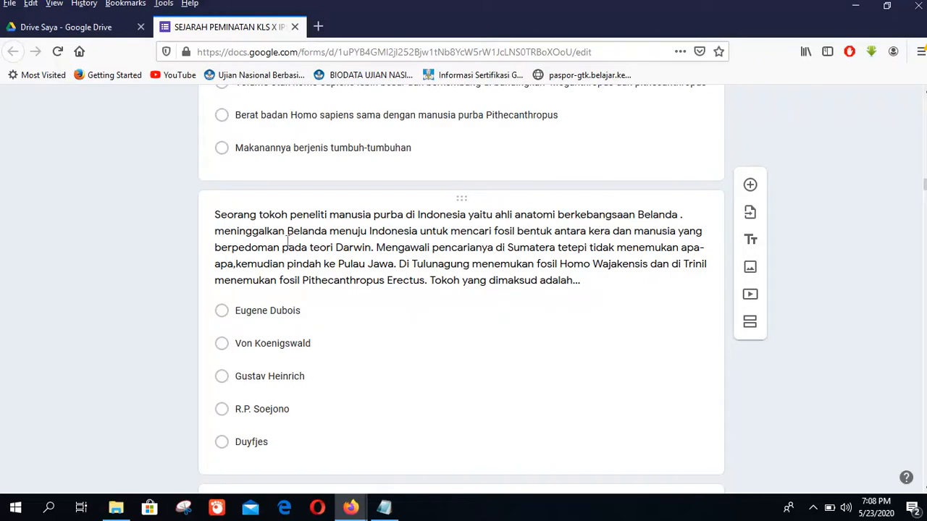
scroll(288, 243, "down", 20)
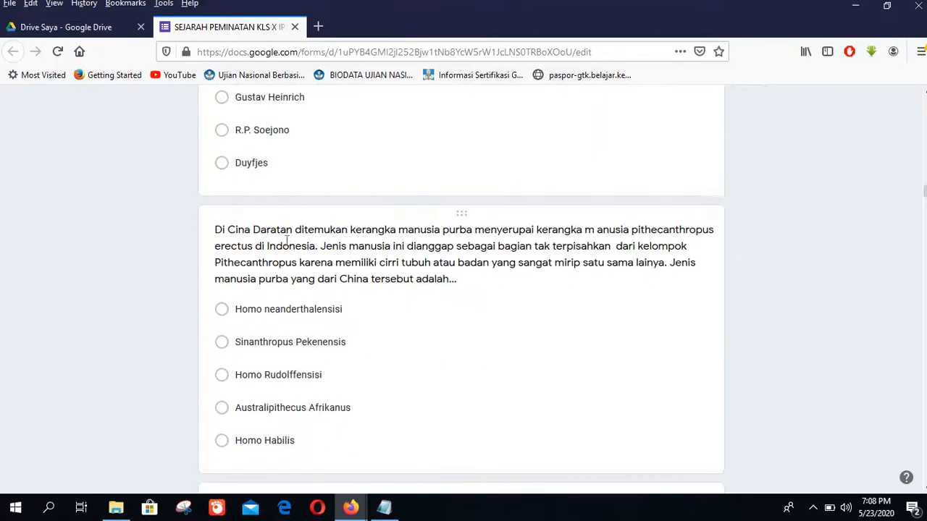
scroll(287, 246, "down", 20)
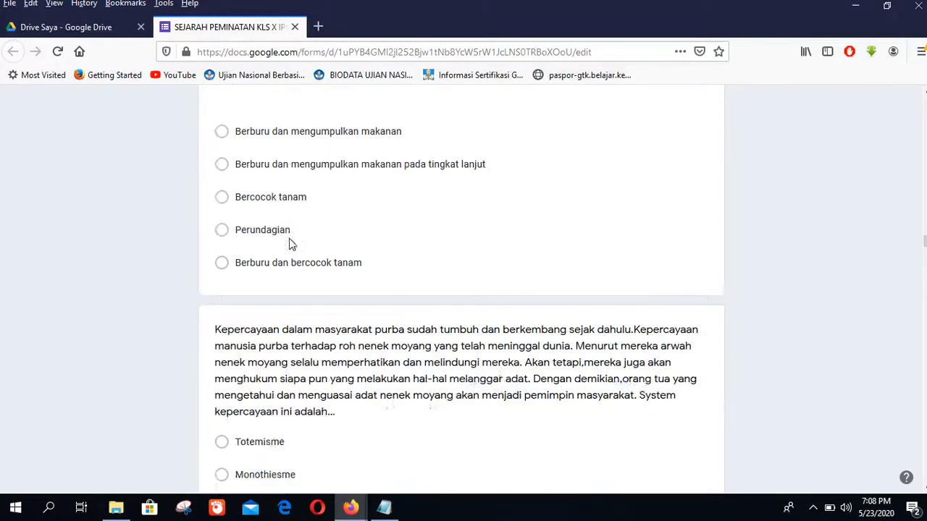
scroll(296, 242, "down", 10)
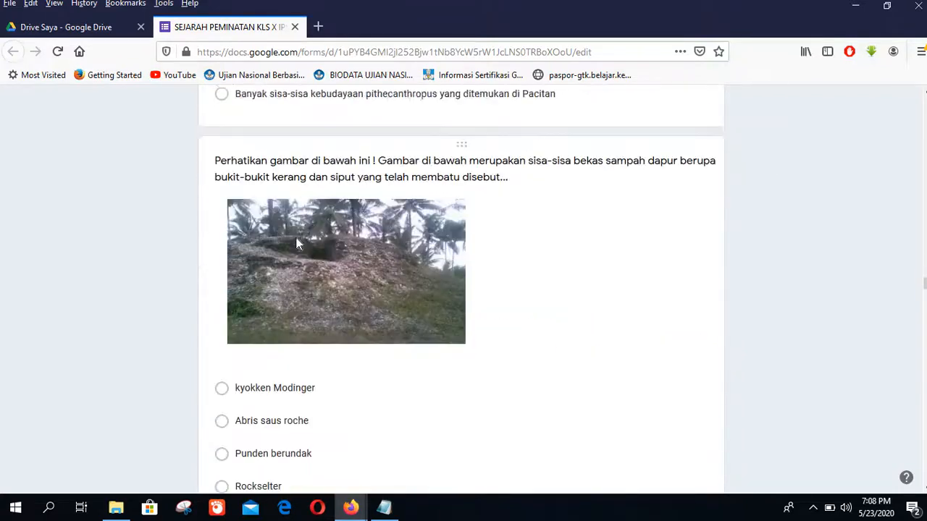
scroll(345, 233, "up", 3)
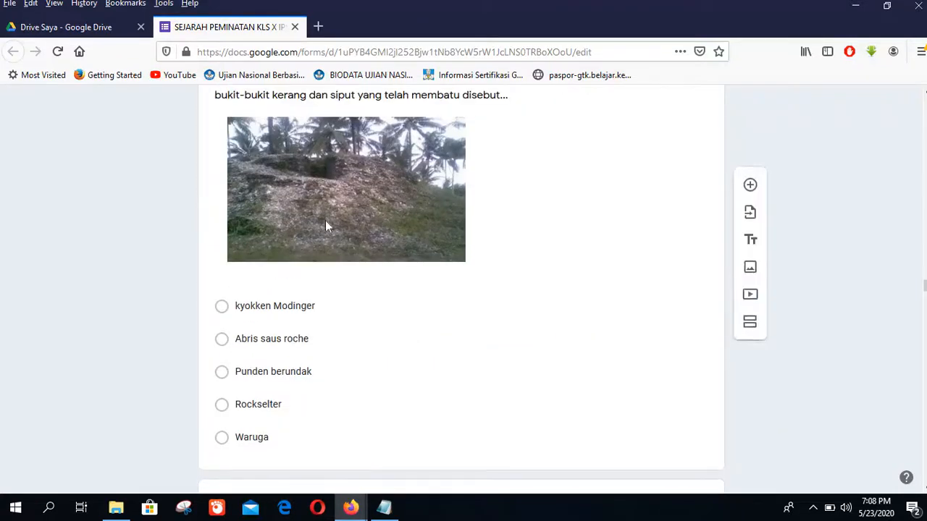
scroll(321, 190, "up", 2)
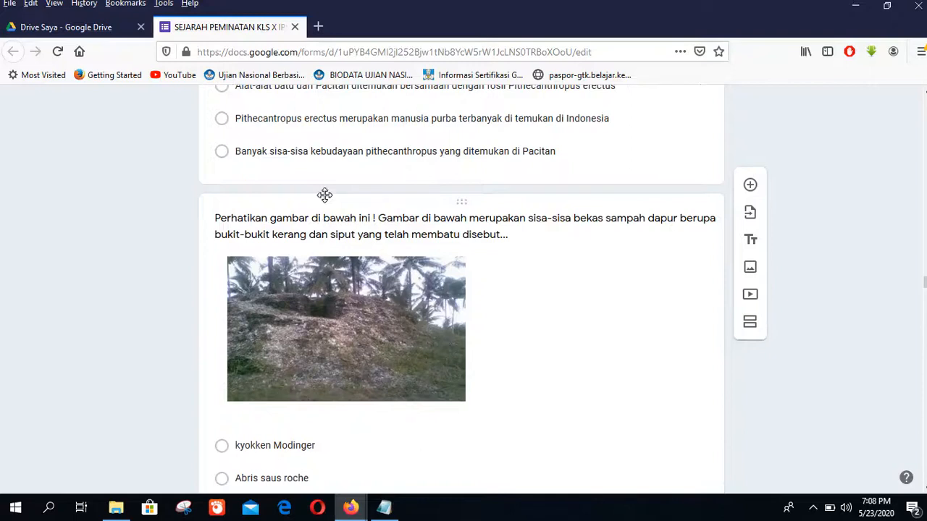
scroll(269, 302, "down", 14)
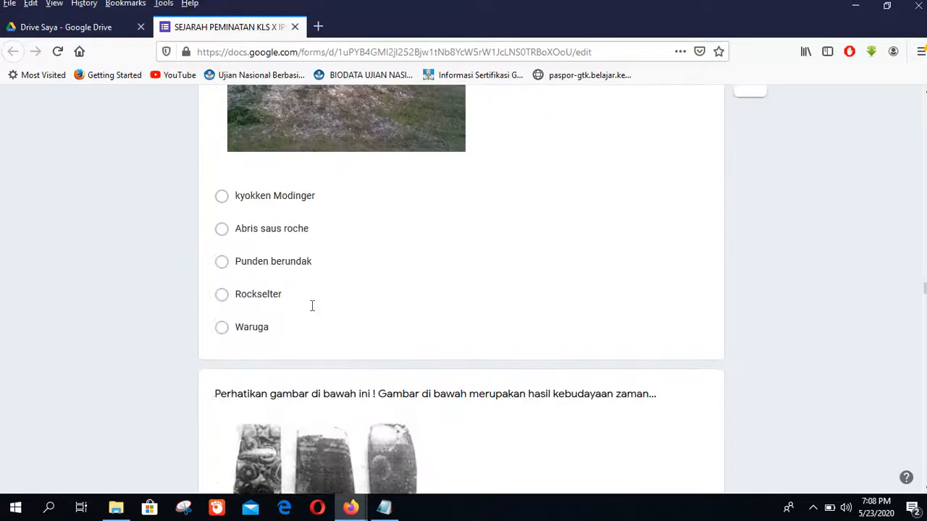
scroll(310, 302, "down", 8)
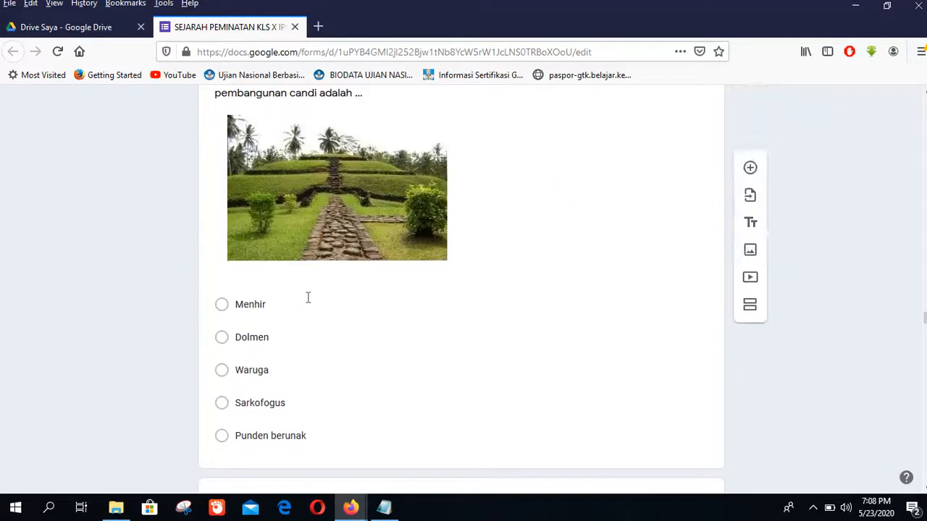
scroll(304, 302, "down", 3)
scroll(304, 302, "down", 10)
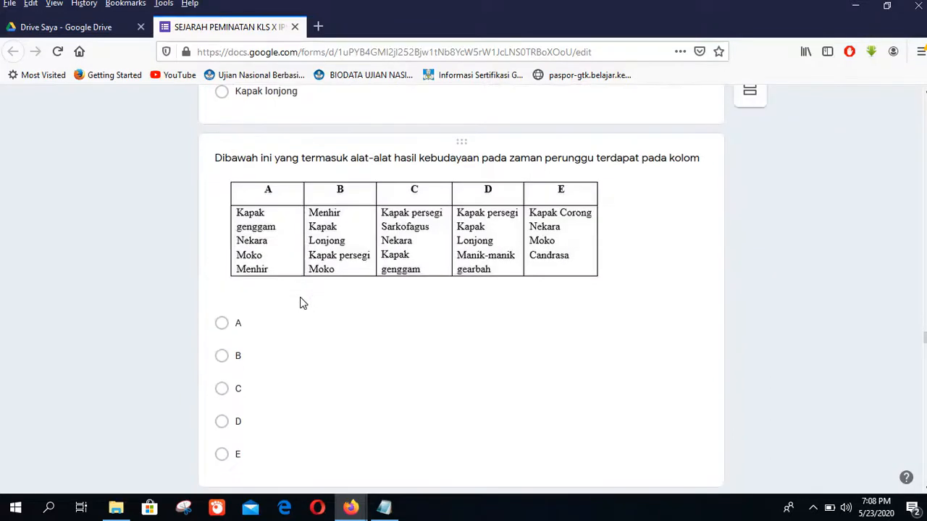
scroll(302, 301, "down", 19)
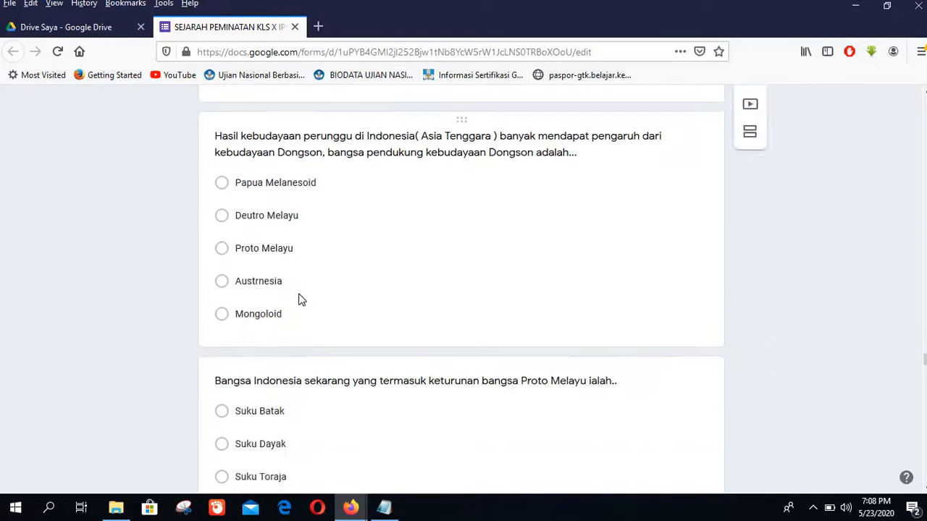
scroll(302, 294, "down", 20)
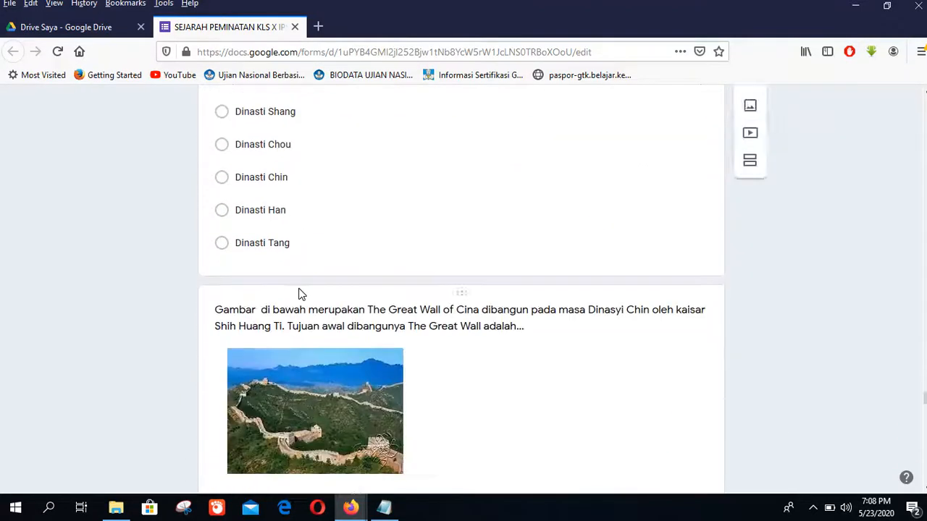
scroll(297, 286, "down", 20)
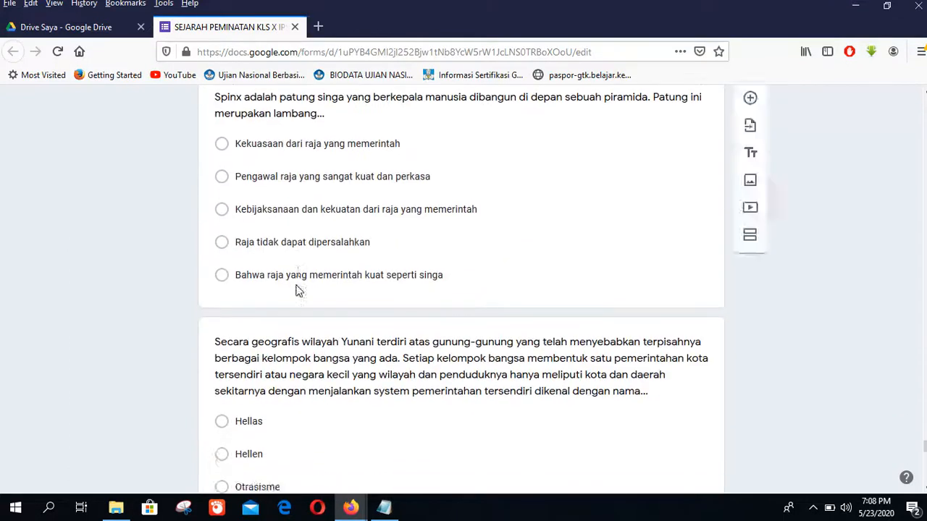
scroll(297, 289, "down", 2)
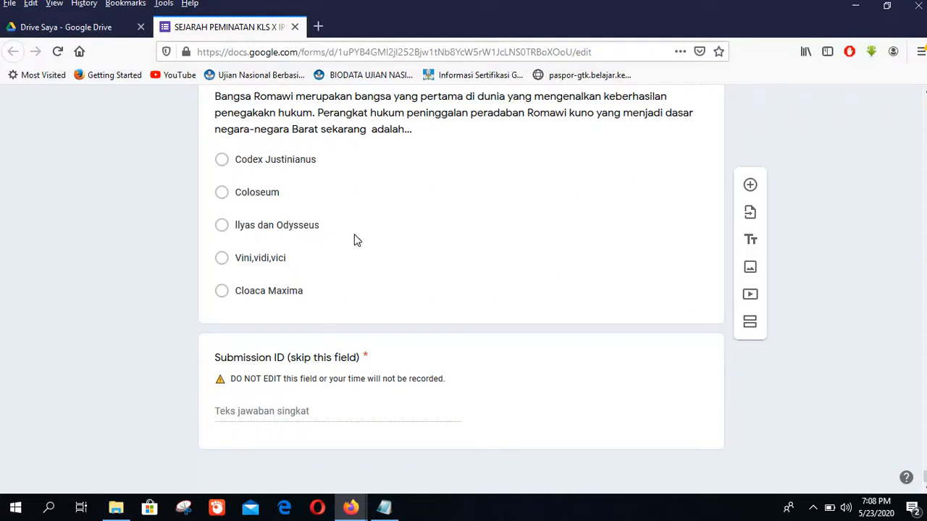
Examine the exam questions in reverse order, from the Submission ID field back to the questions on early human fossils.
scroll(359, 247, "up", 10)
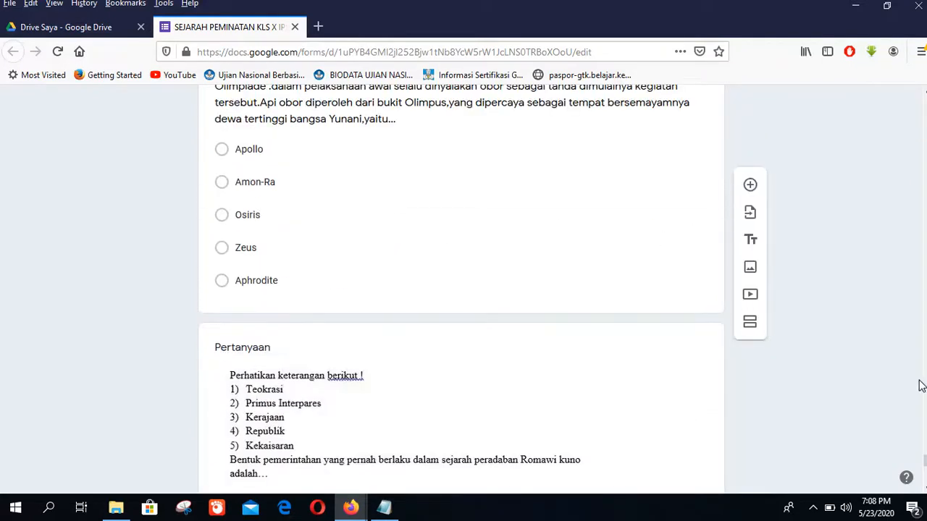
scroll(507, 324, "up", 10)
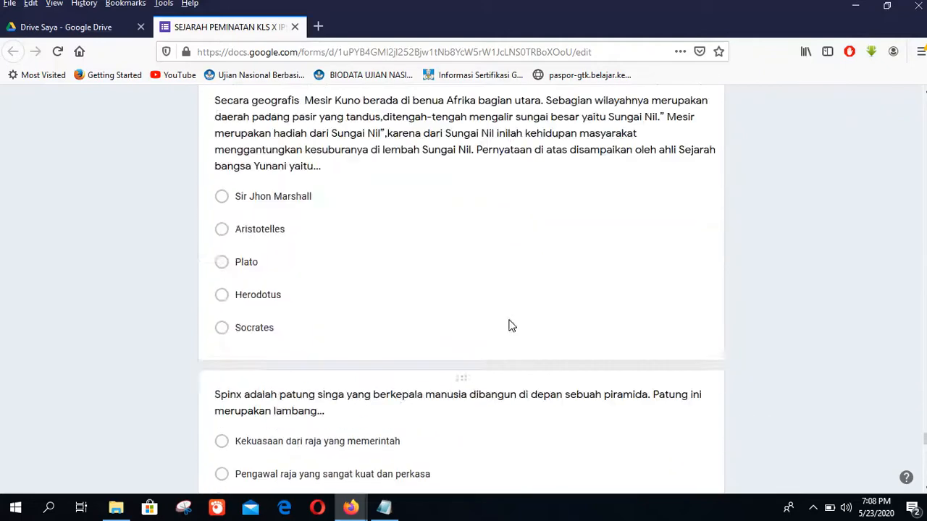
scroll(511, 319, "up", 10)
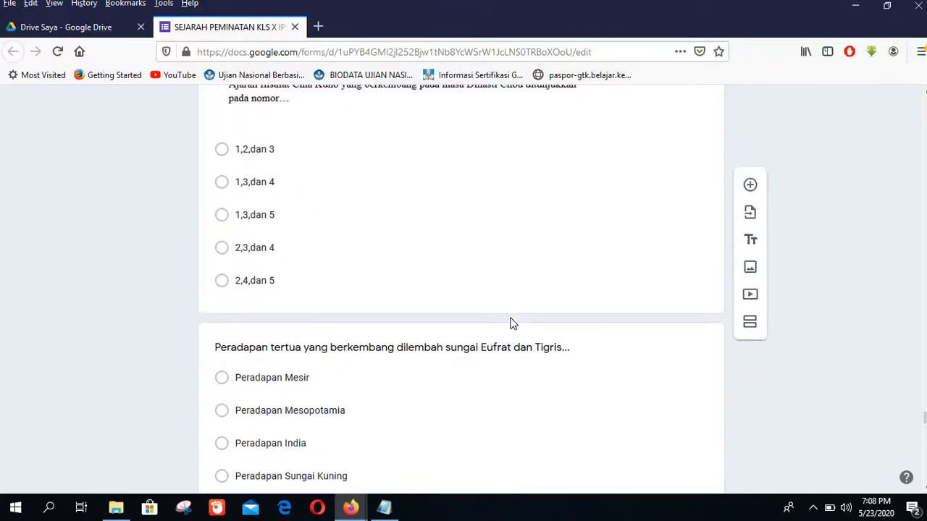
scroll(511, 322, "up", 10)
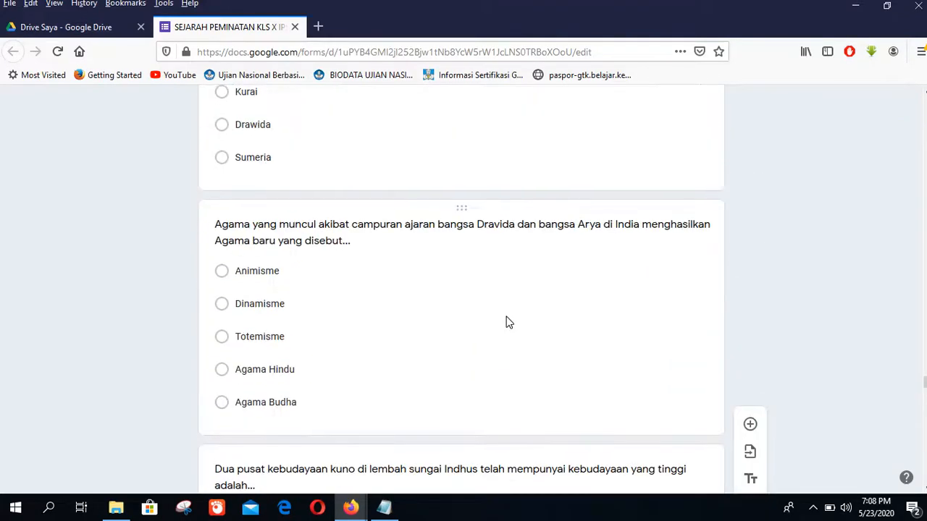
scroll(505, 322, "up", 10)
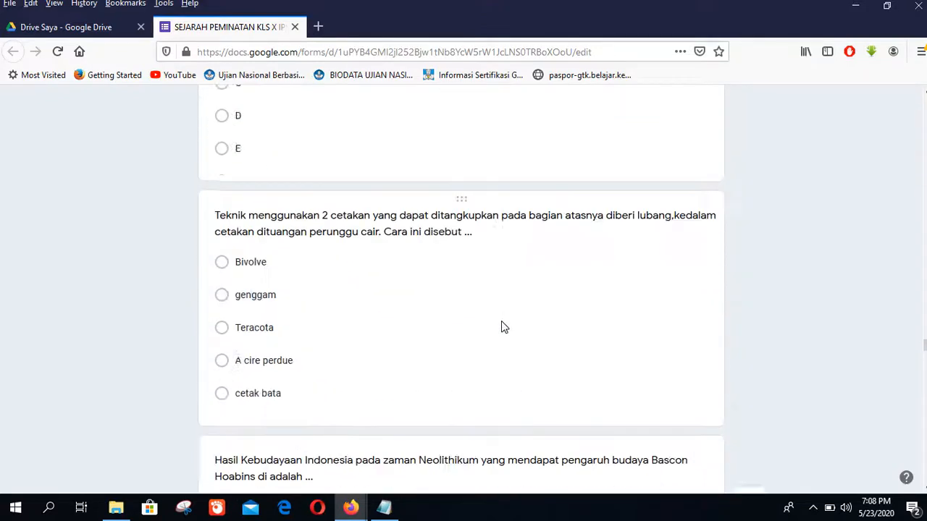
scroll(502, 321, "up", 10)
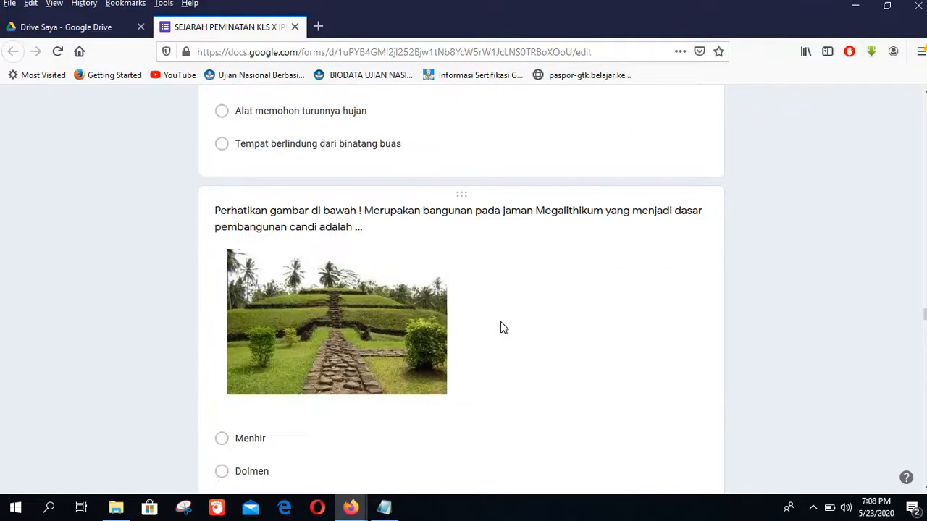
scroll(500, 328, "up", 10)
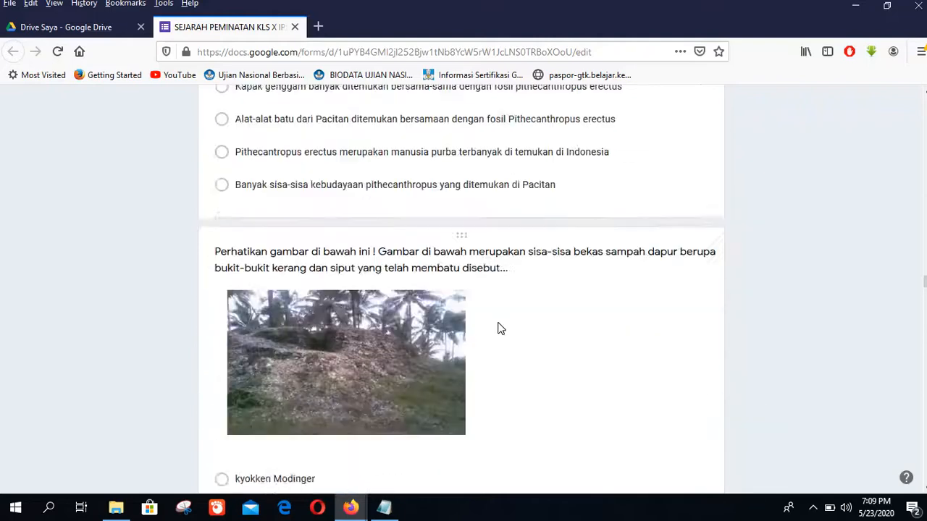
scroll(498, 328, "up", 3)
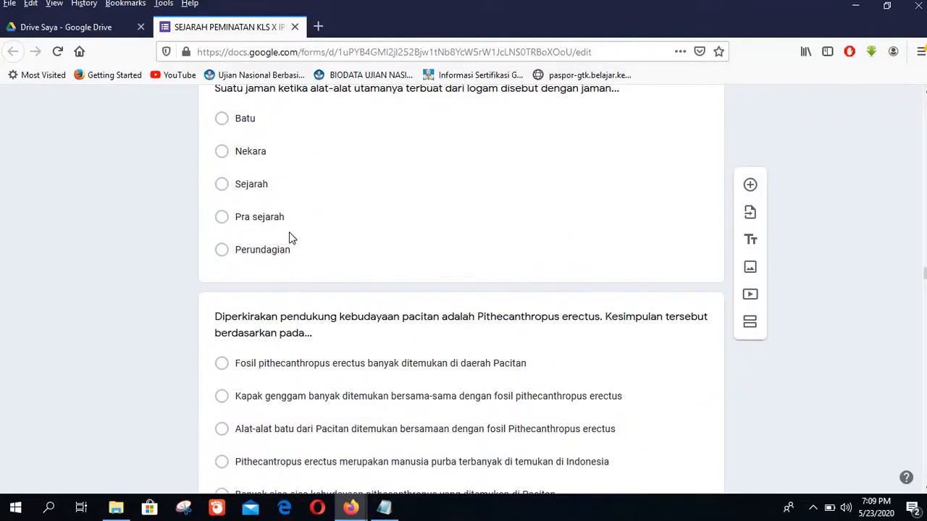
scroll(432, 312, "up", 10)
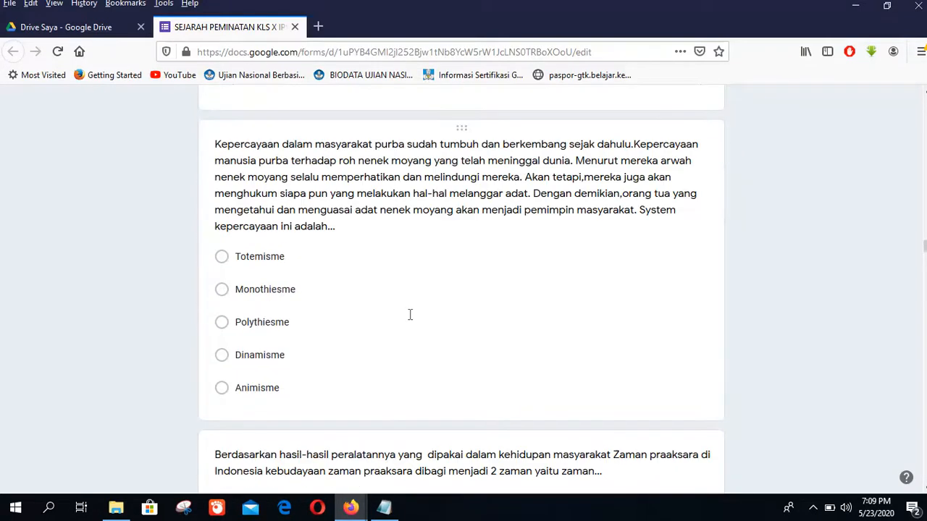
scroll(409, 321, "up", 10)
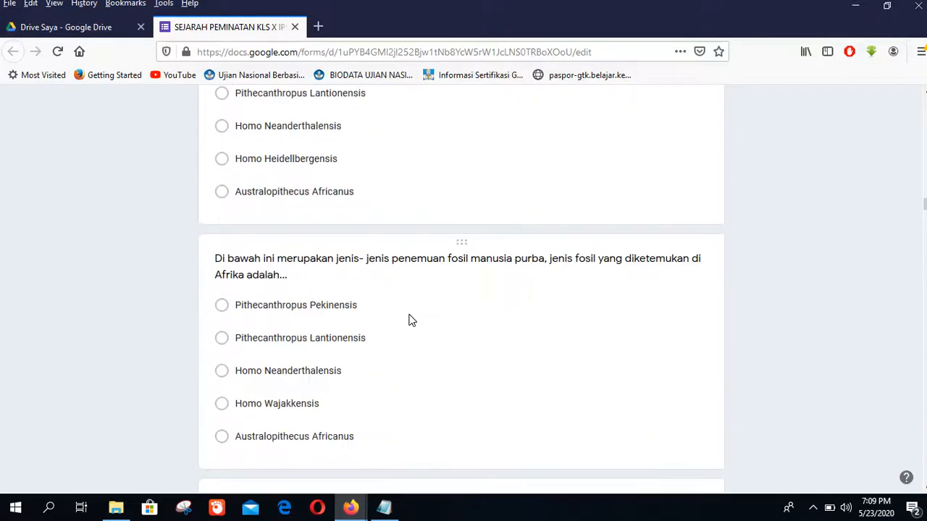
Close the example exam form and create a new blank Google Form from Drive.
left_click(294, 27)
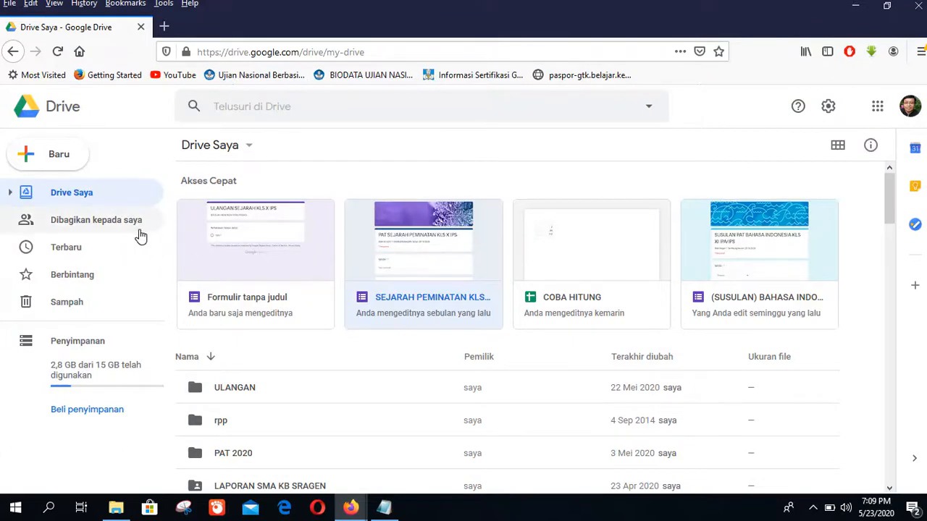
left_click(66, 162)
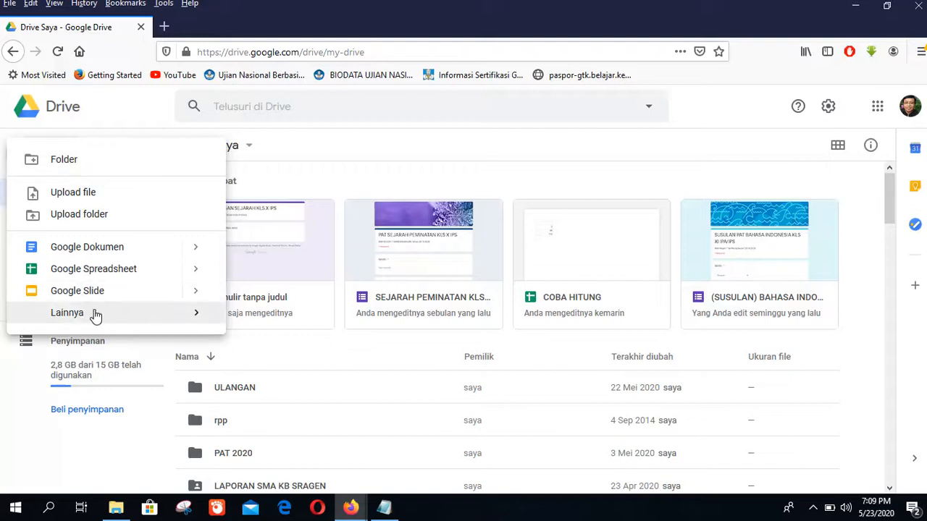
mouse_move(75, 321)
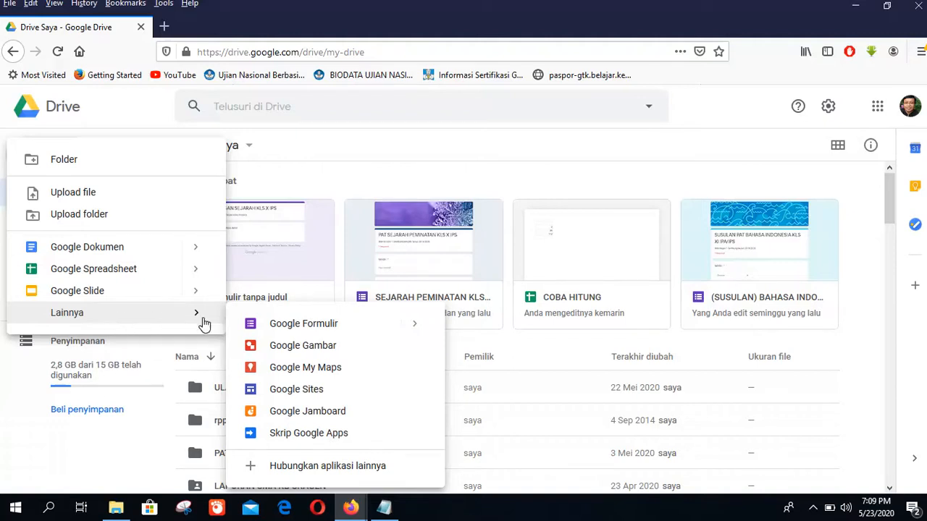
left_click(292, 335)
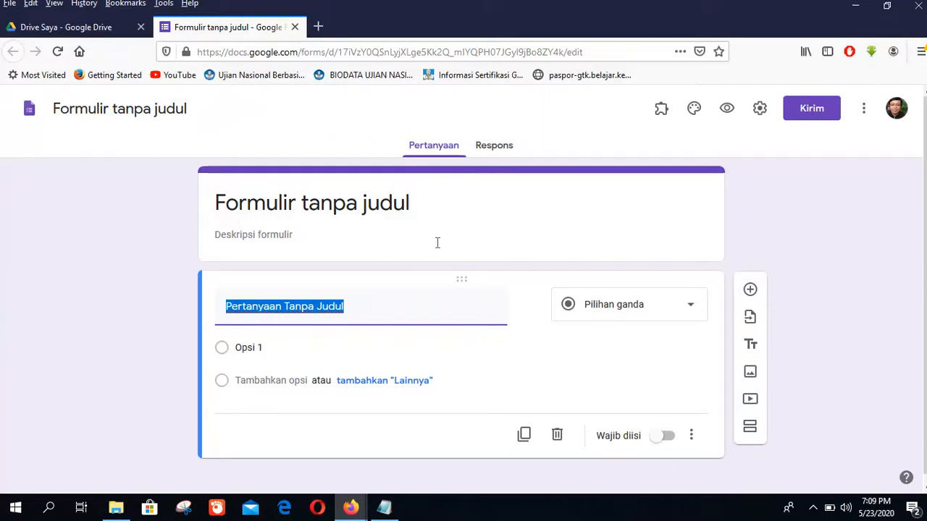
Set the new form's title to "ULANGAN SEJARAH".
left_click(274, 203)
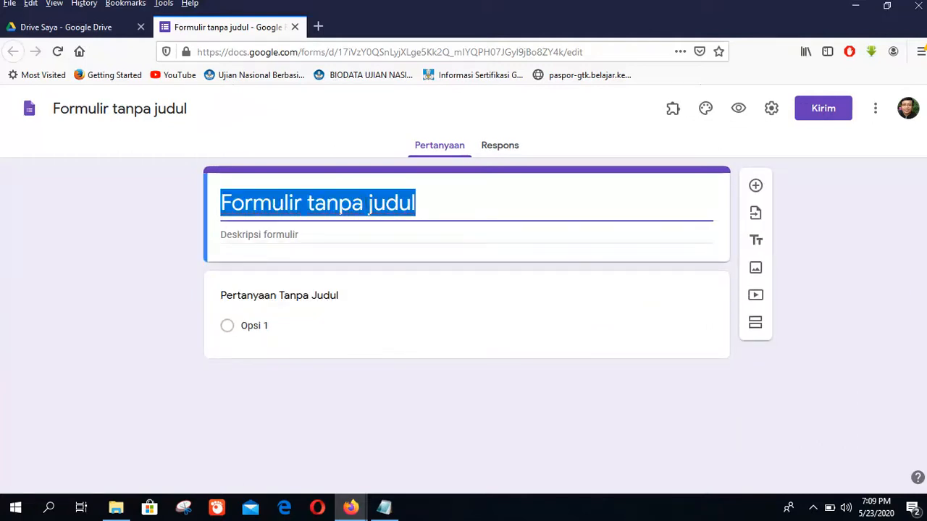
type("ULANGAN")
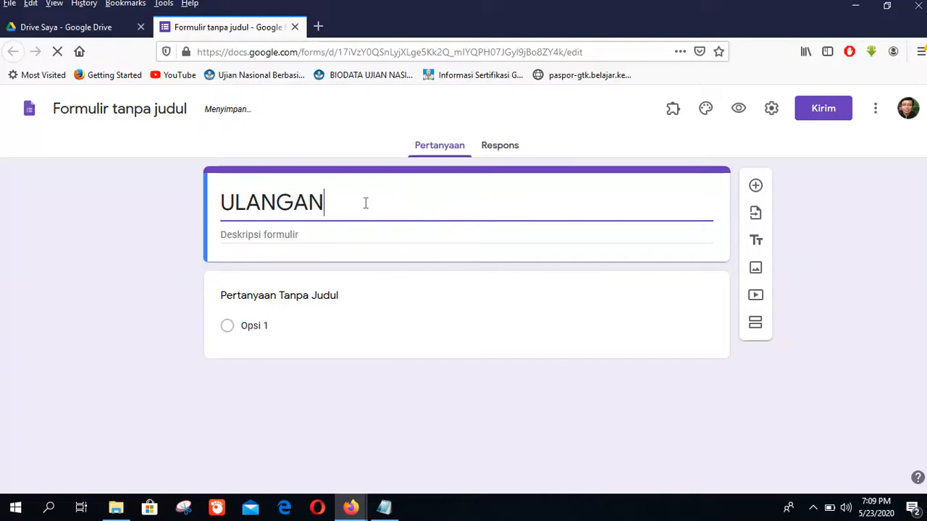
type(" TIK")
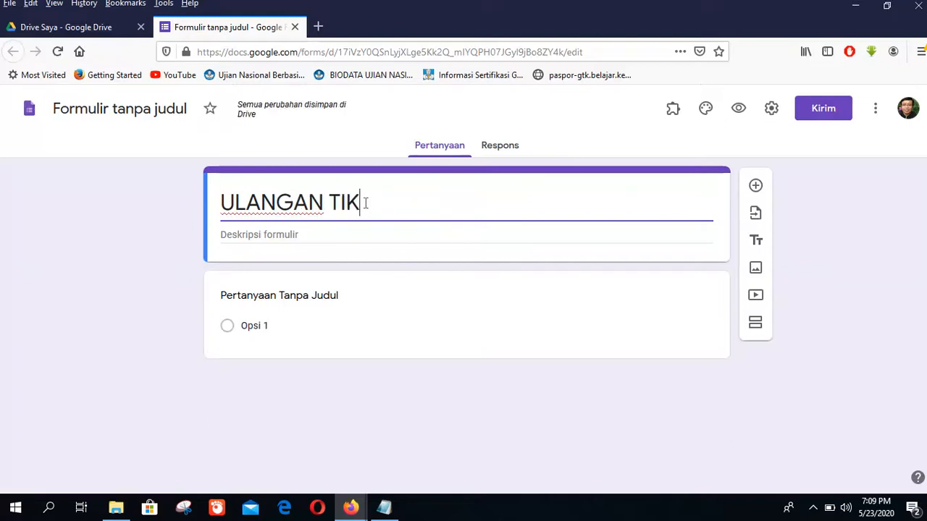
key("BackSpace")
key("BackSpace")
key("BackSpace")
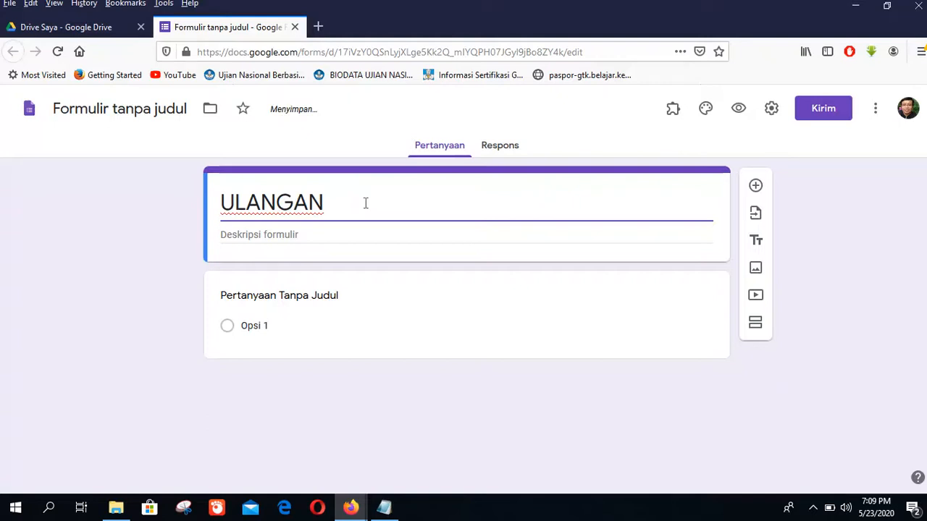
type("SEJAT")
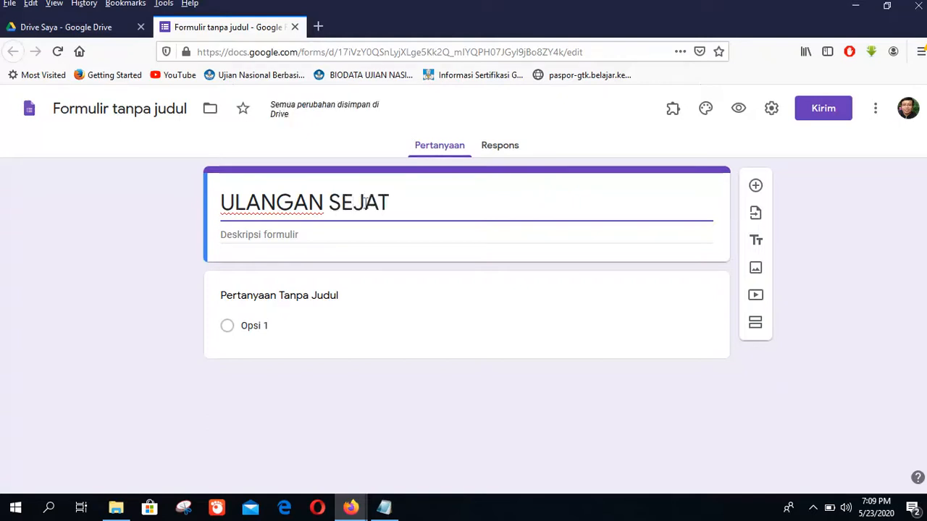
key("BackSpace")
type("RAH")
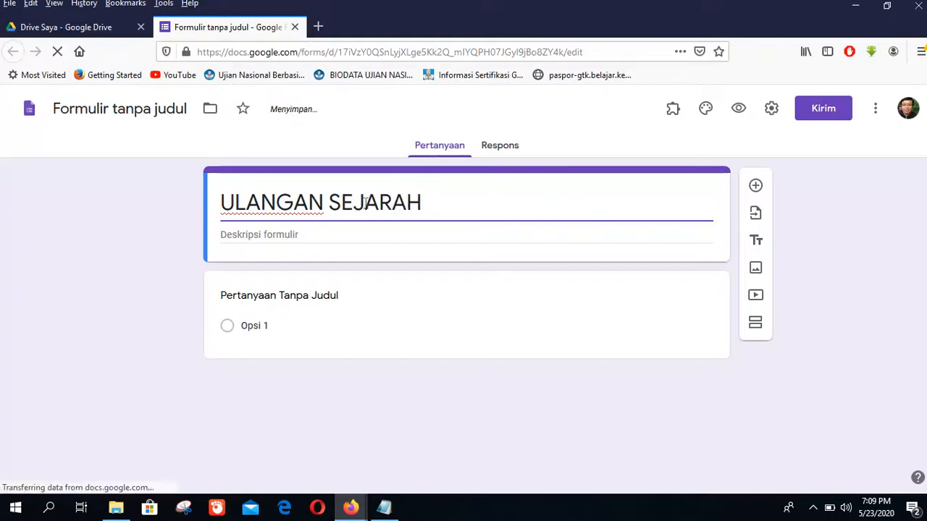
Enter "ULANGAN KE-1" as the form's description.
left_click(271, 236)
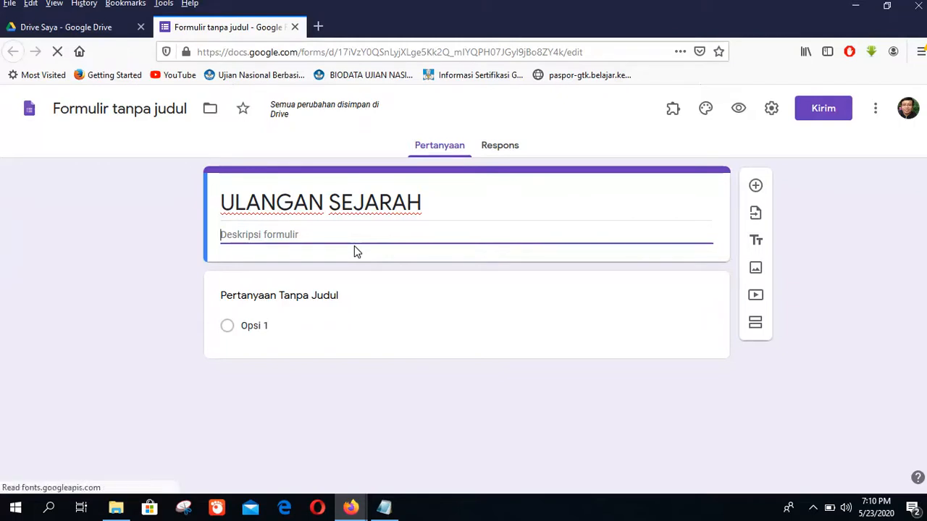
type("ULSNGSN")
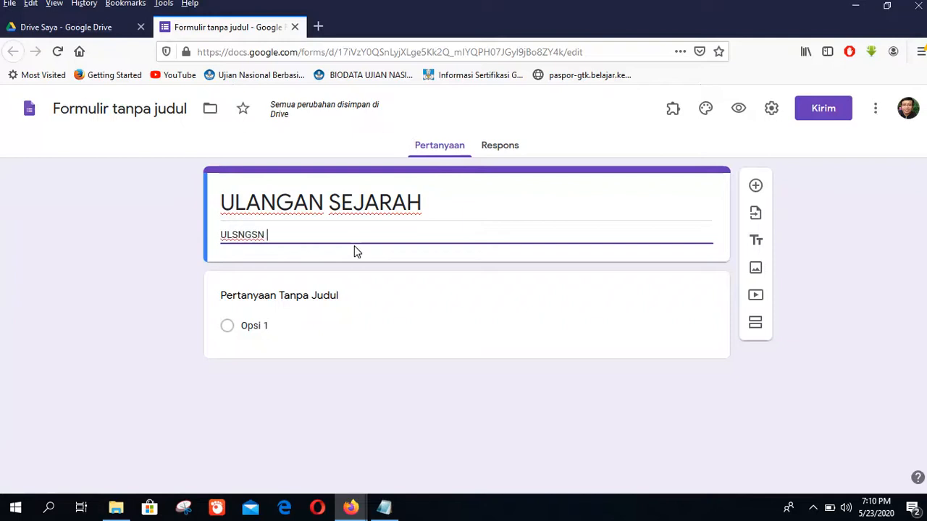
key("BackSpace")
key("BackSpace")
key("BackSpace")
type("ANGAN ")
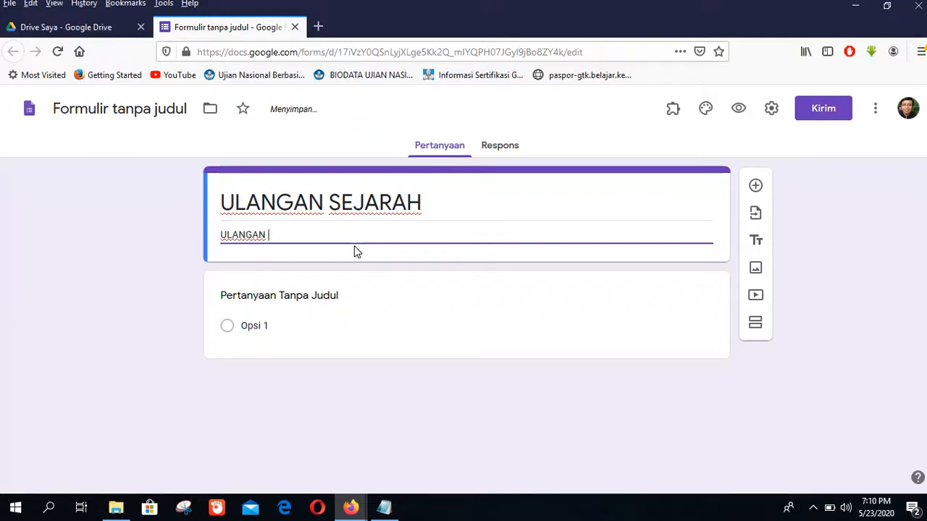
type("KE-1")
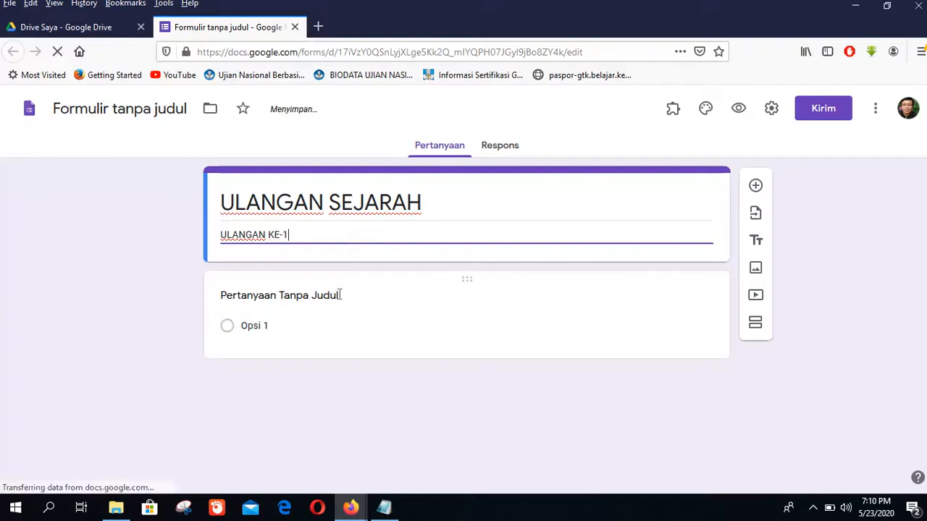
Make the first question "NAMA :" with the short-answer type (Jawaban singkat).
left_click(296, 304)
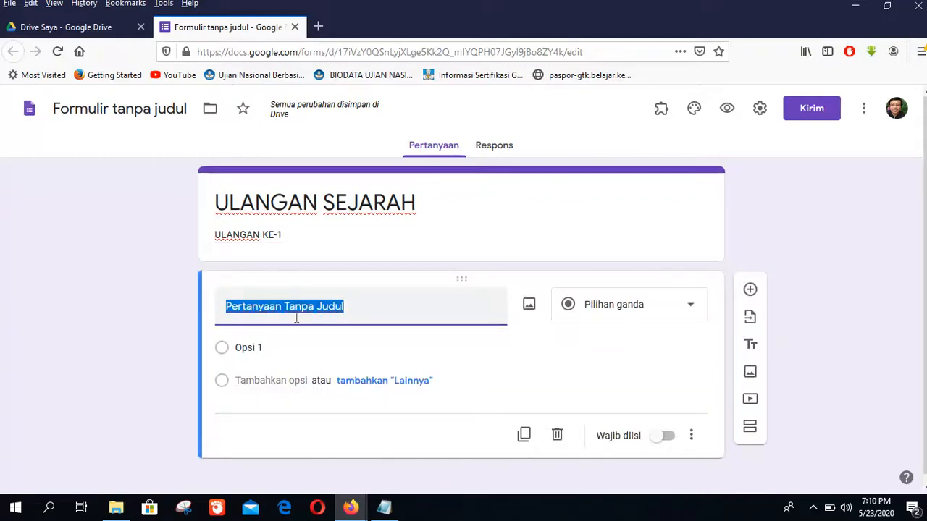
left_click(692, 310)
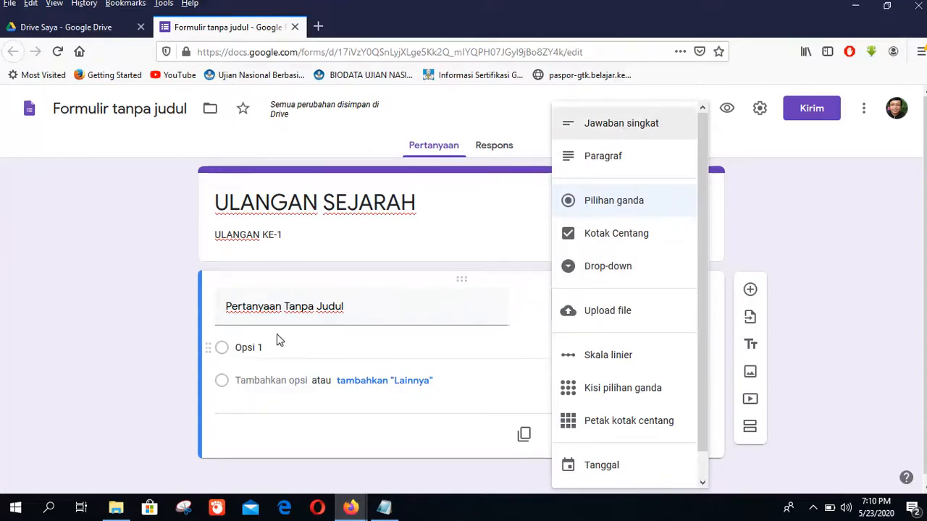
left_click(368, 313)
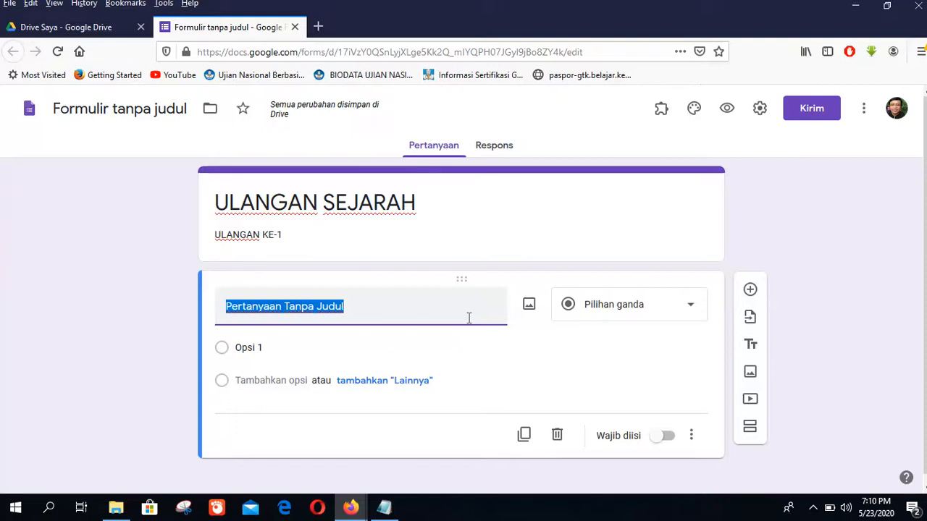
type("NAMA")
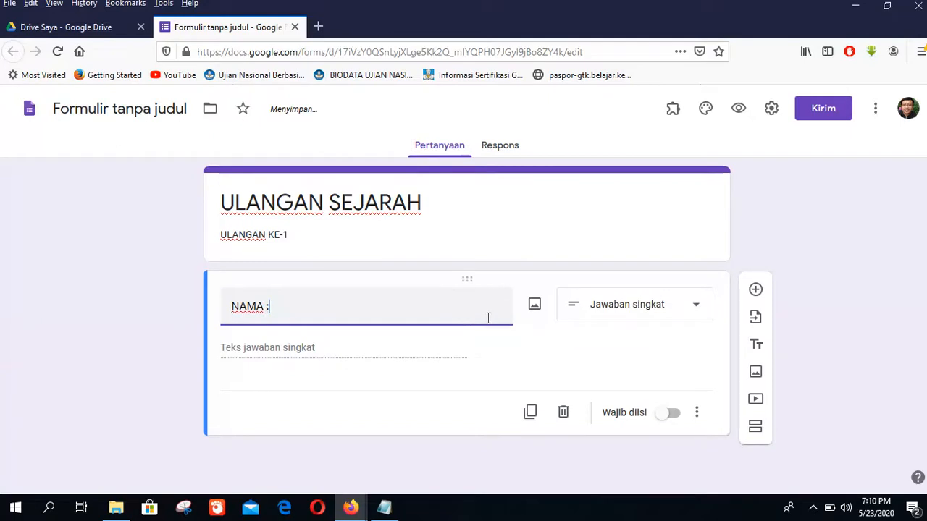
type(" :")
left_click(697, 306)
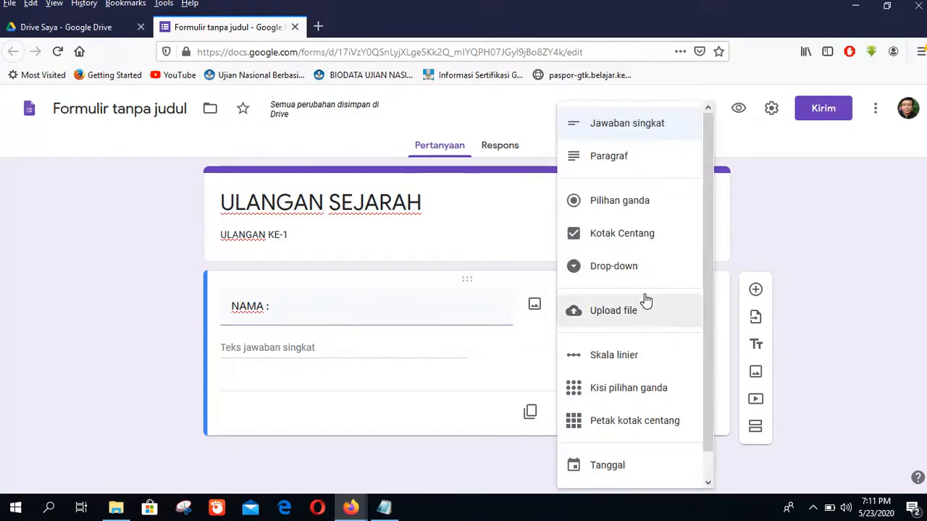
left_click(620, 126)
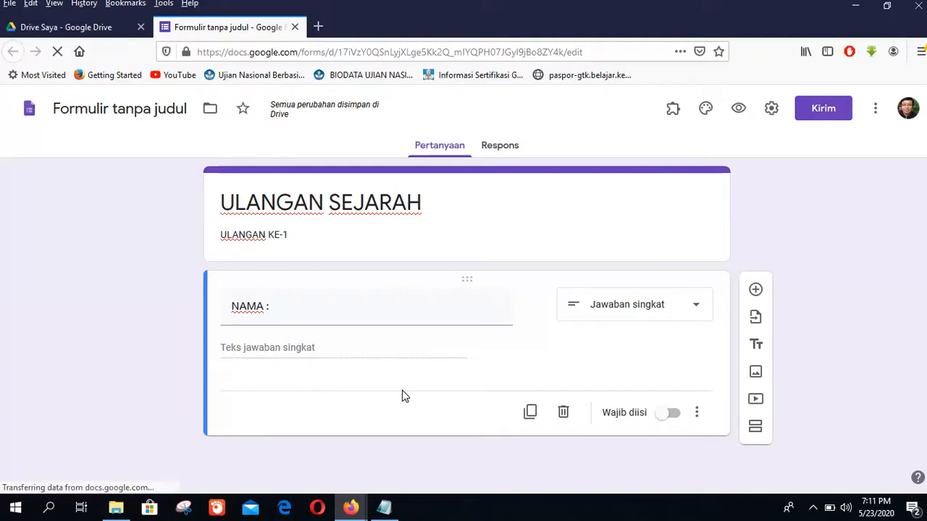
Add a second question titled "KELAS :" and set its answer type to Drop-down.
left_click(755, 290)
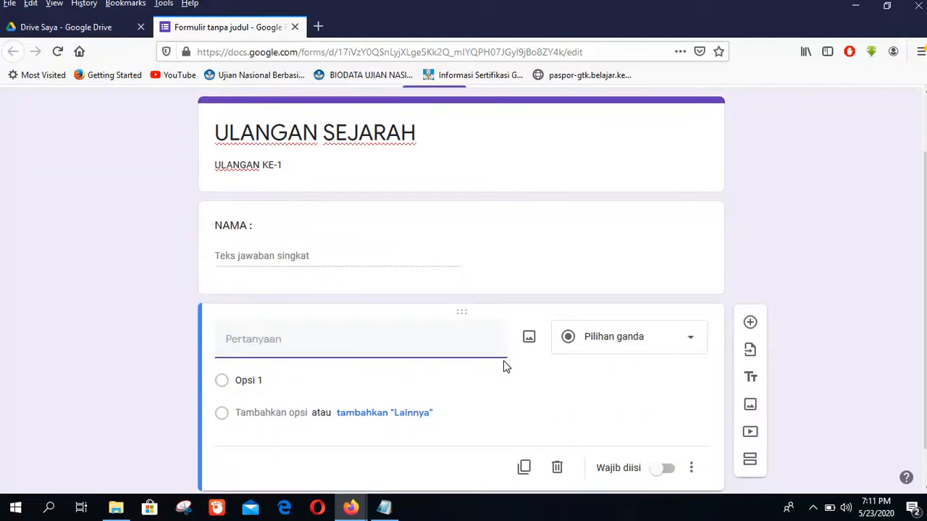
type("KELAS :")
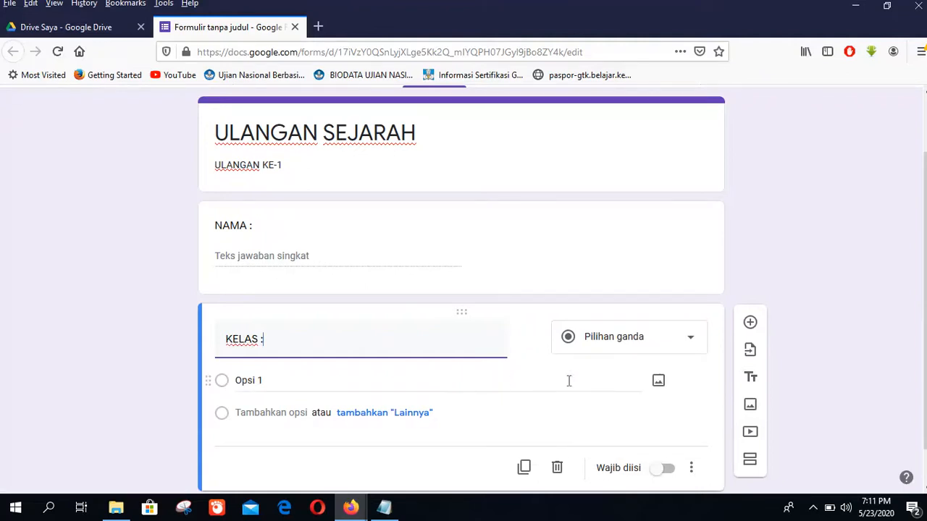
left_click(328, 384)
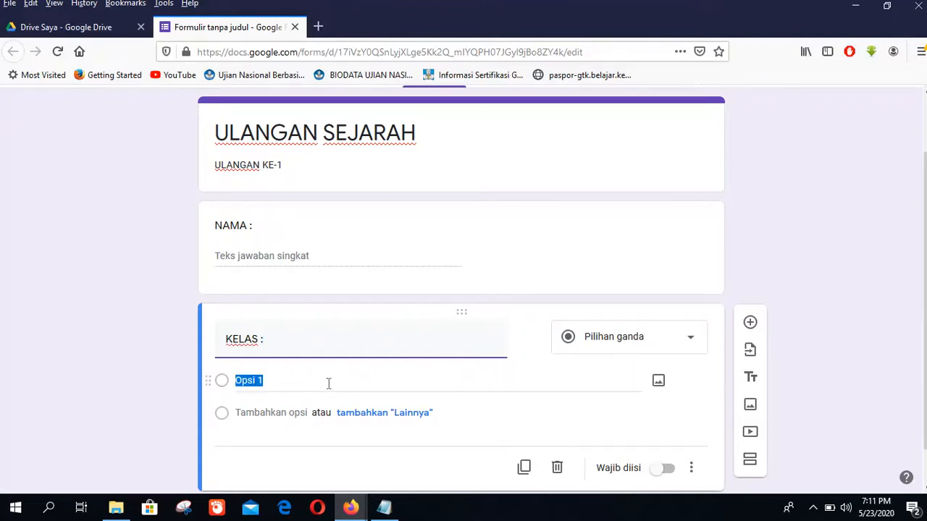
left_click(691, 340)
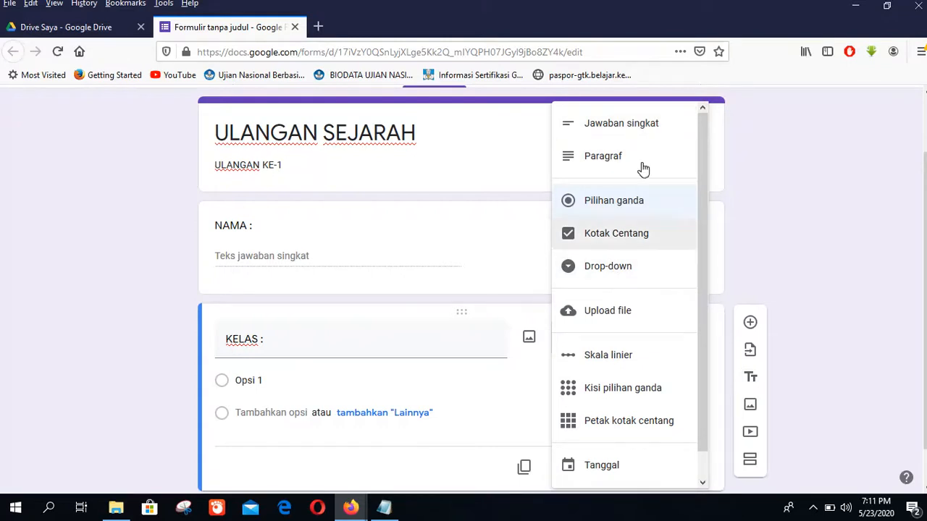
left_click(597, 269)
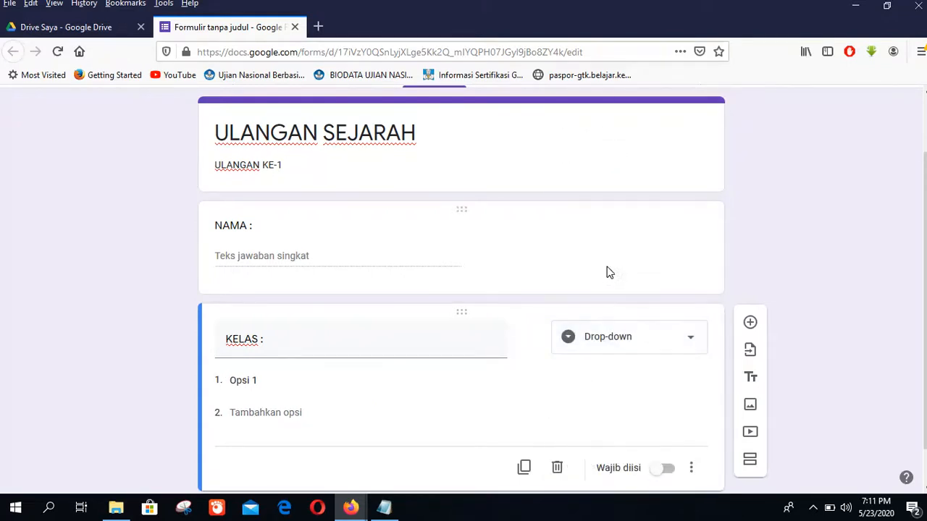
Fill the KELAS drop-down with four options: "X IPA1", "X IPA2", "XI IPS1" and "XI IPS2".
left_click(252, 380)
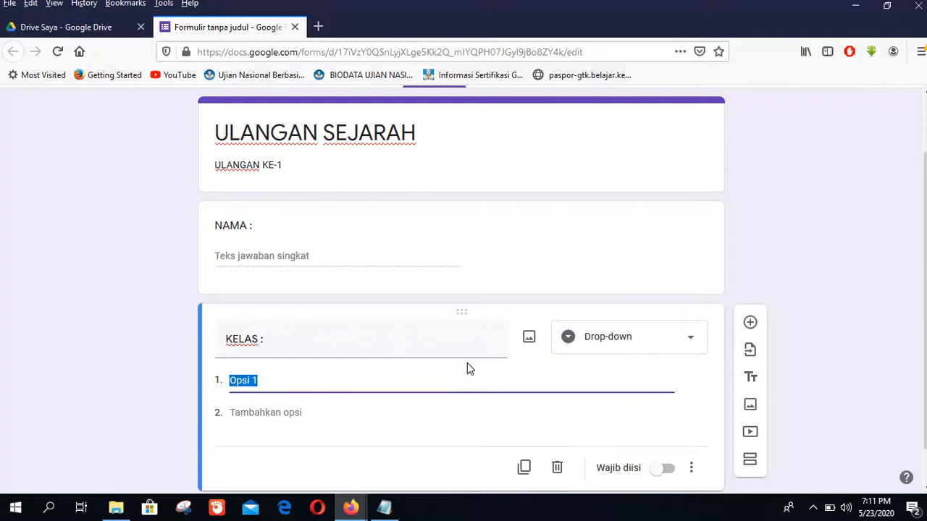
type("X IPA1")
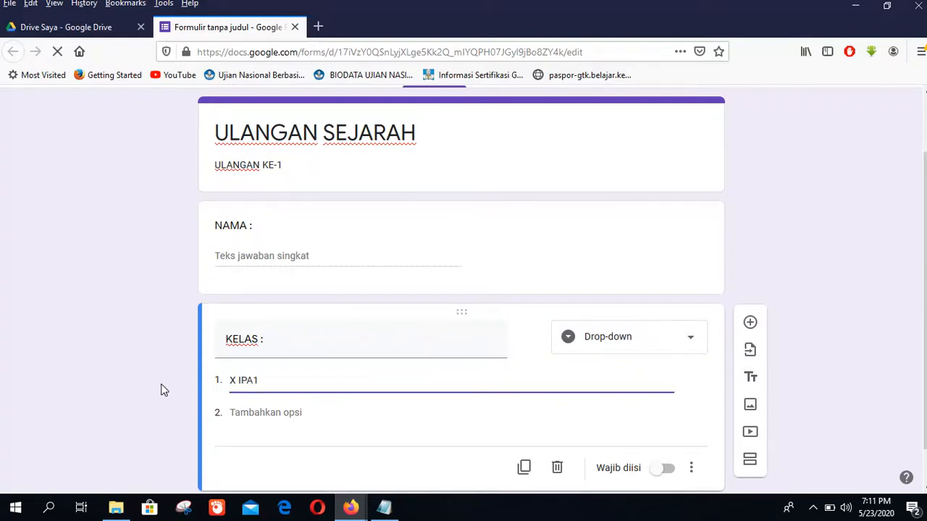
scroll(426, 385, "down", 1)
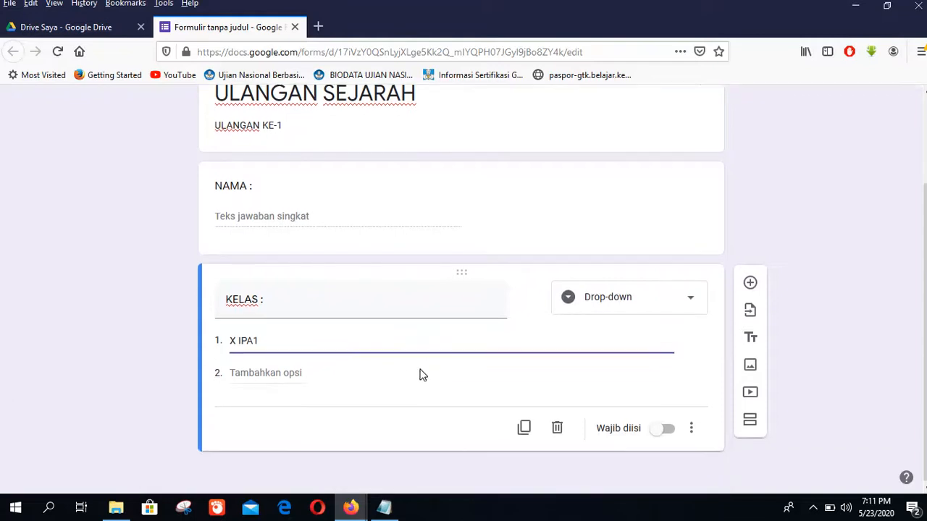
left_click(253, 372)
type("X")
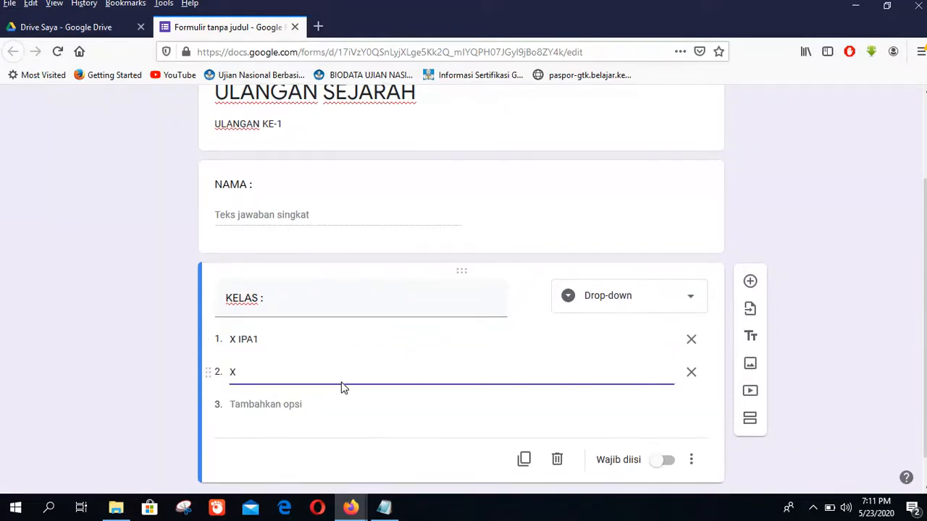
type(" IPA2")
left_click(254, 405)
type("X")
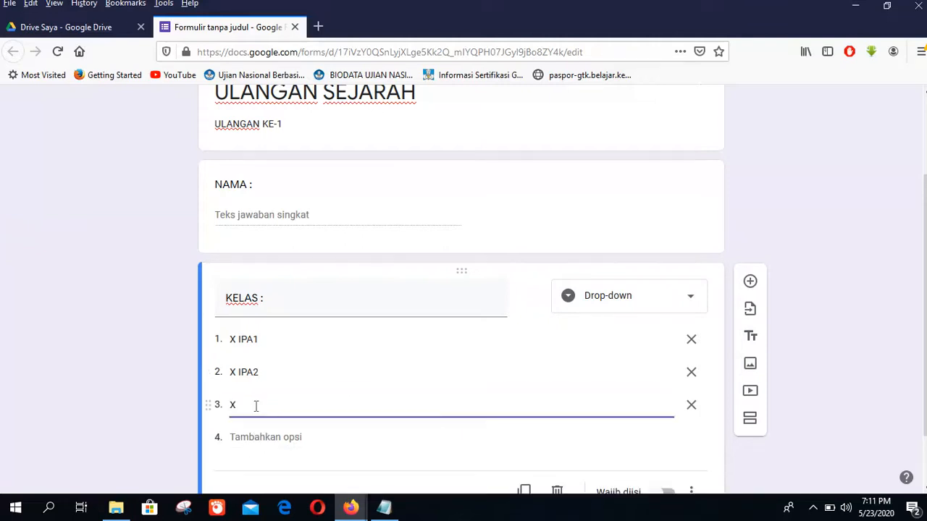
type("I IPS1")
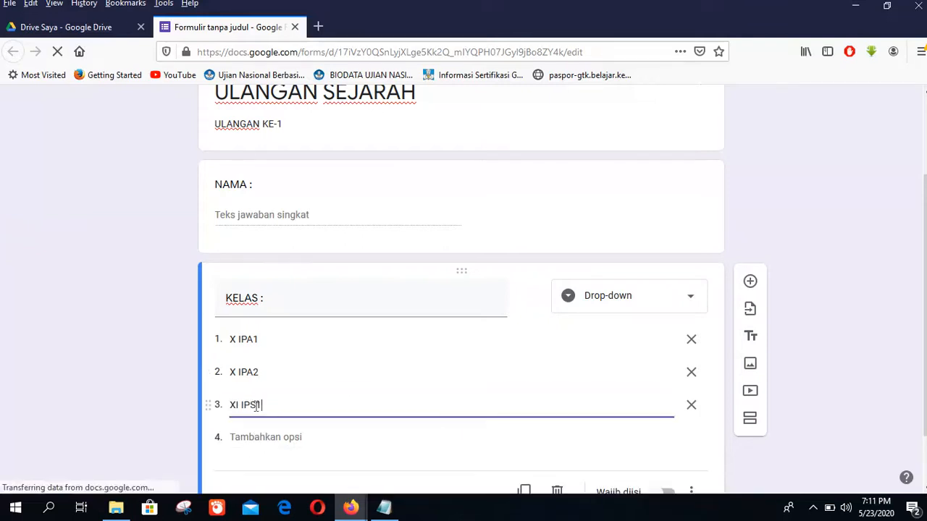
left_click(299, 438)
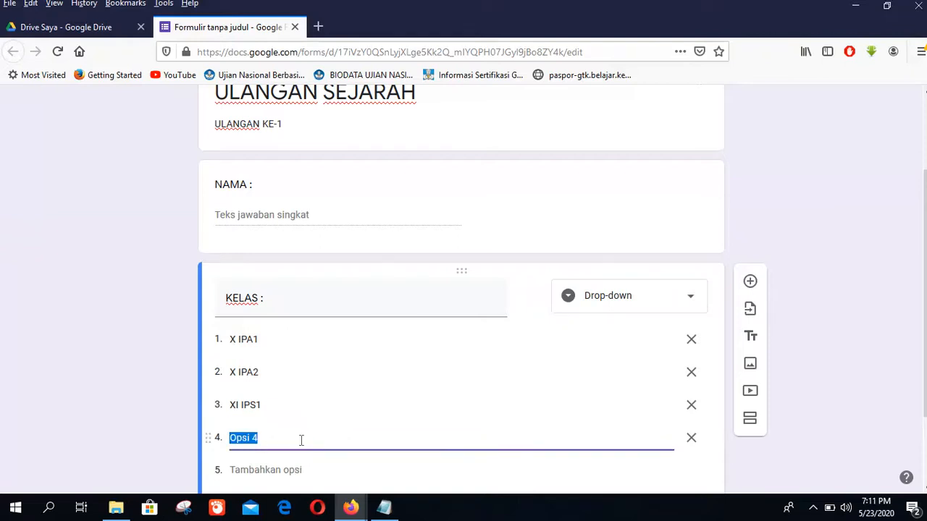
type("XI IPS2")
Add a short-answer question (Jawaban singkat) titled "NOMER ABSEN :" and remove its response validation.
scroll(403, 383, "down", 3)
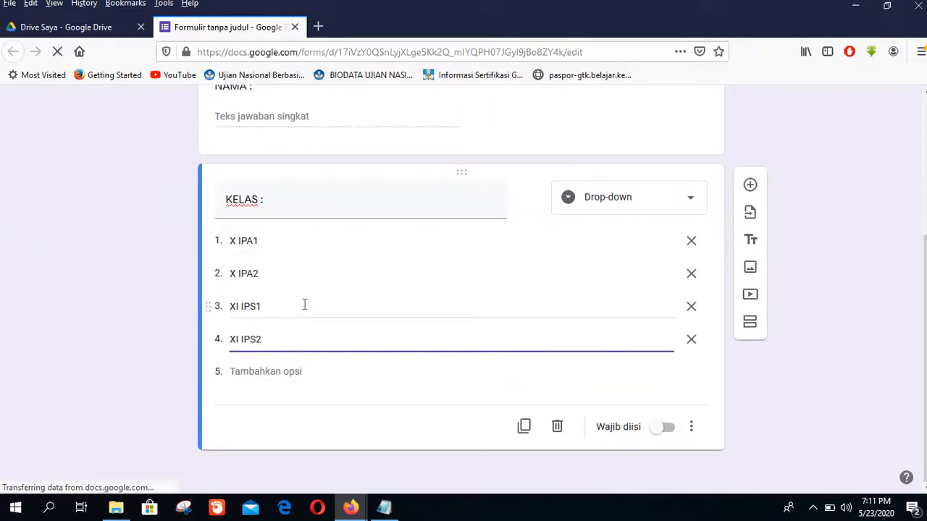
left_click(751, 187)
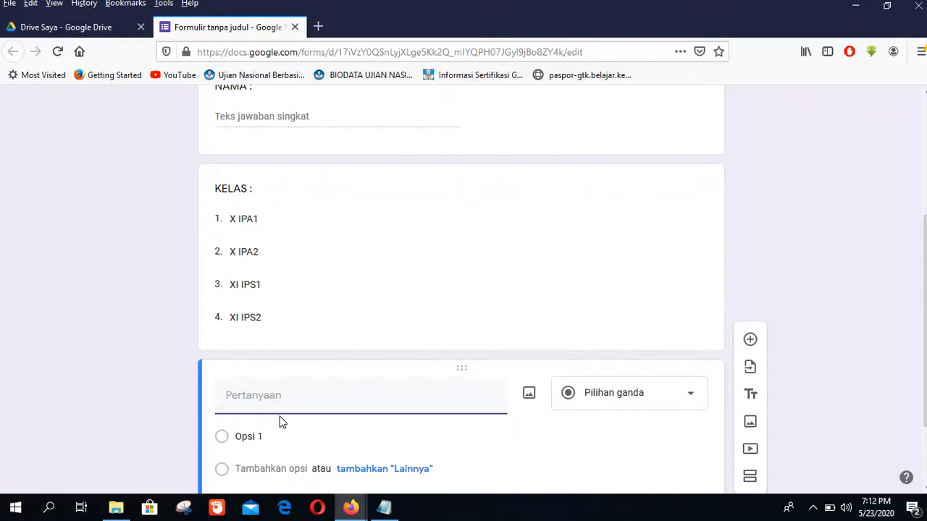
type("NOMER ABSEN :")
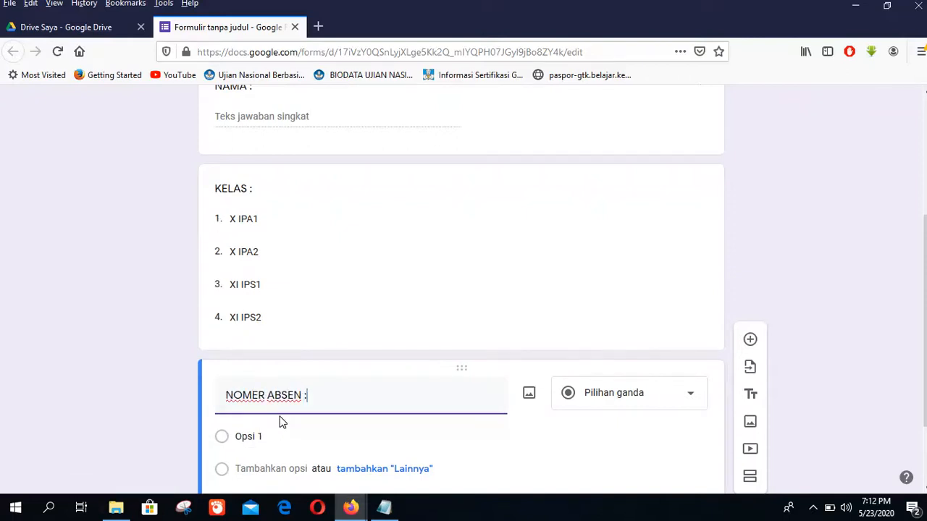
left_click(693, 396)
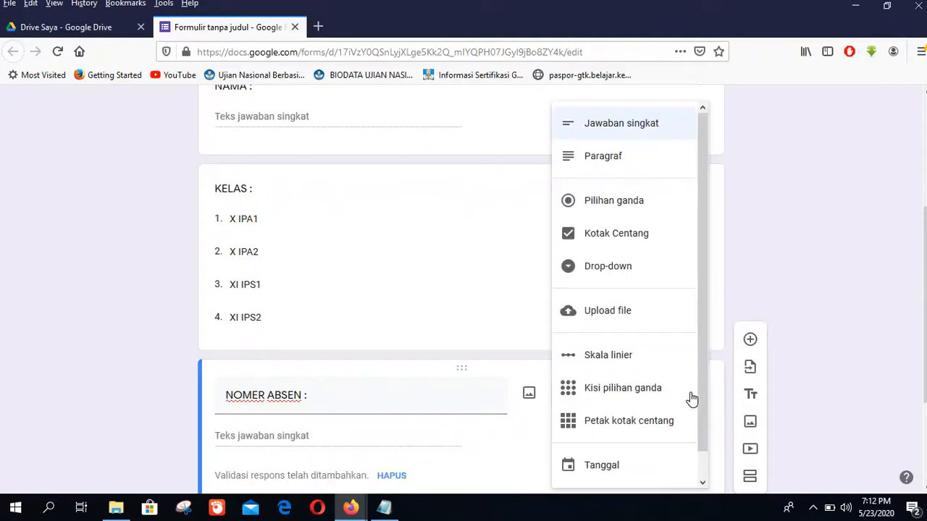
left_click(621, 125)
scroll(311, 370, "down", 3)
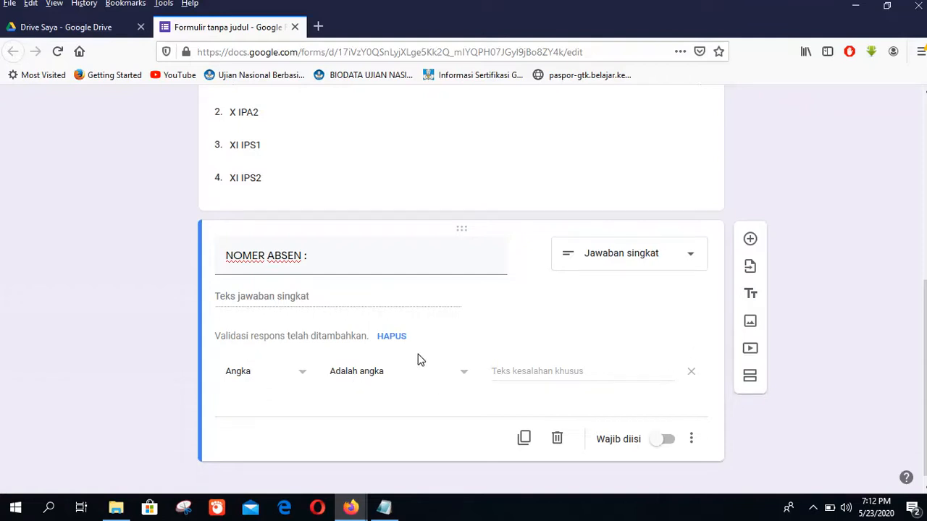
left_click(397, 336)
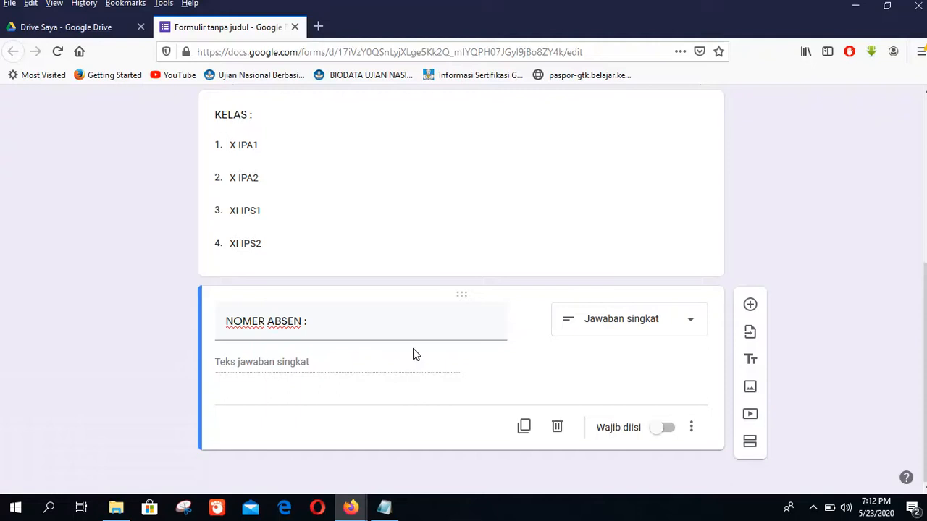
Add a multiple-choice question (Pilihan ganda) below NOMER ABSEN titled "Siapakah presiden pertama RI..?".
scroll(400, 327, "up", 4)
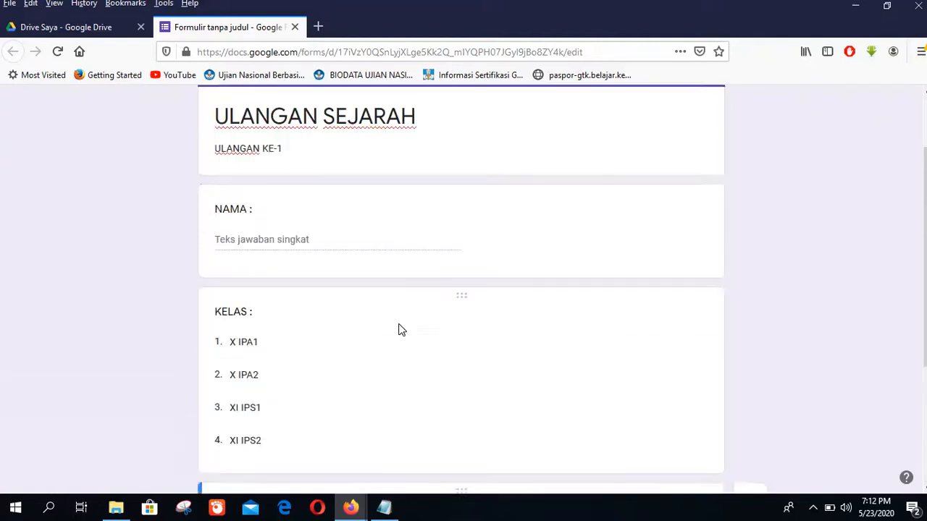
scroll(400, 328, "down", 2)
scroll(399, 327, "down", 2)
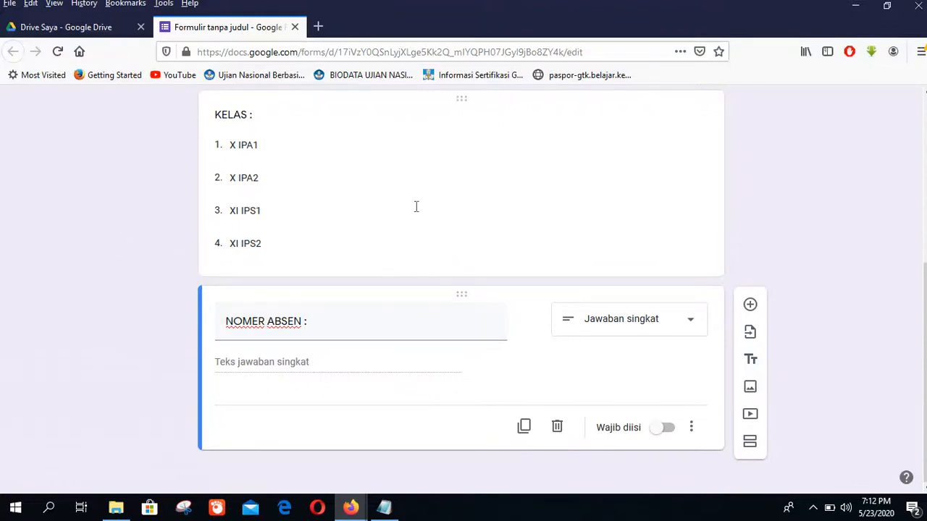
left_click(751, 305)
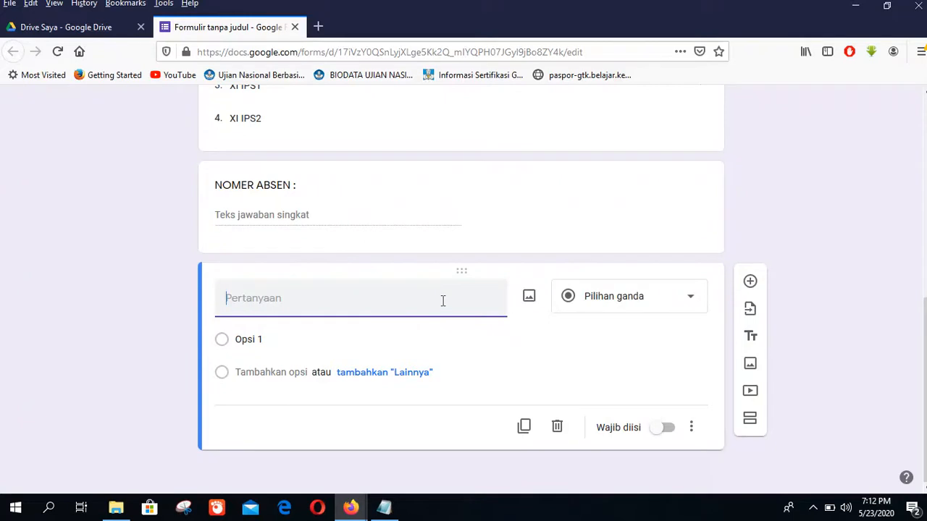
type("SIPAK")
key("BackSpace")
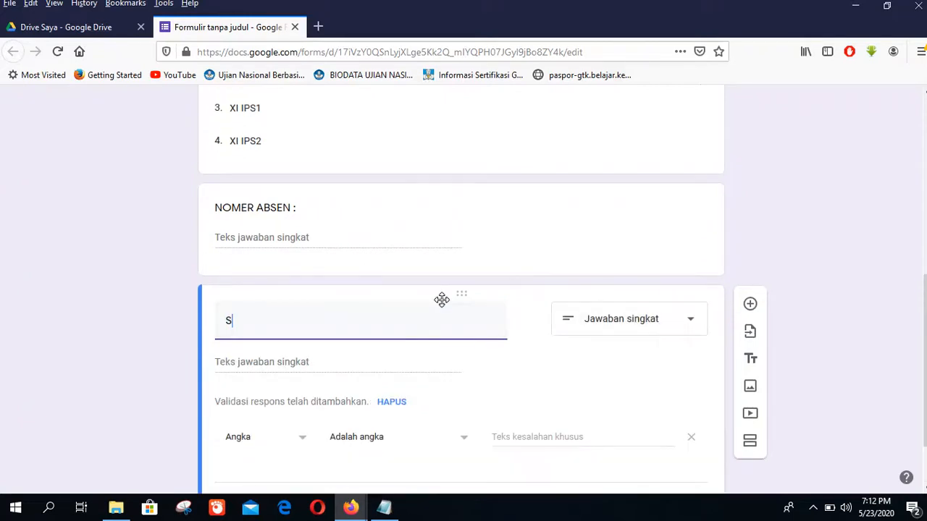
type("apakah pr")
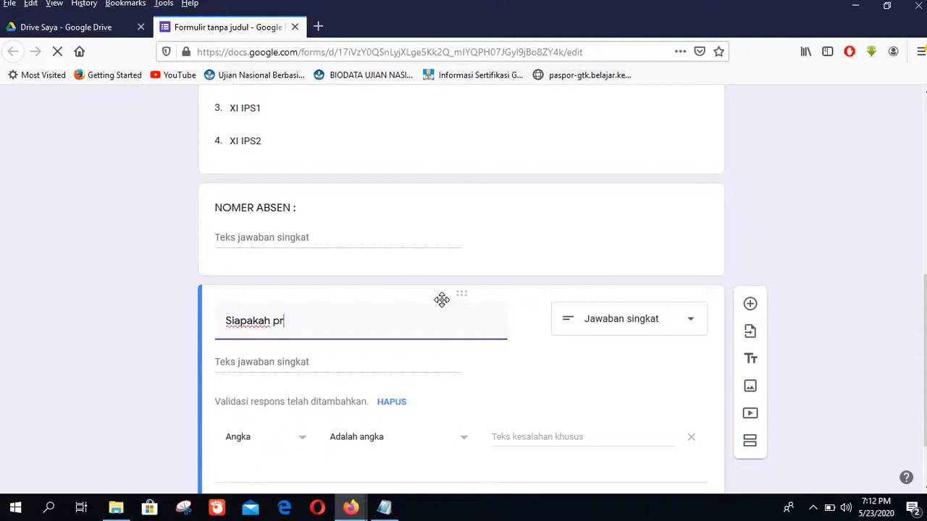
type("esiden er")
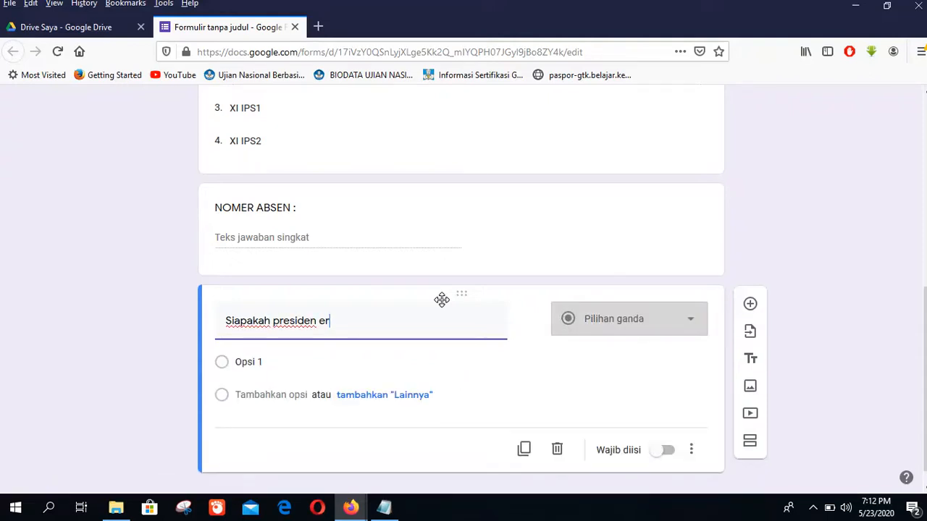
key("BackSpace")
key("BackSpace")
type("pe")
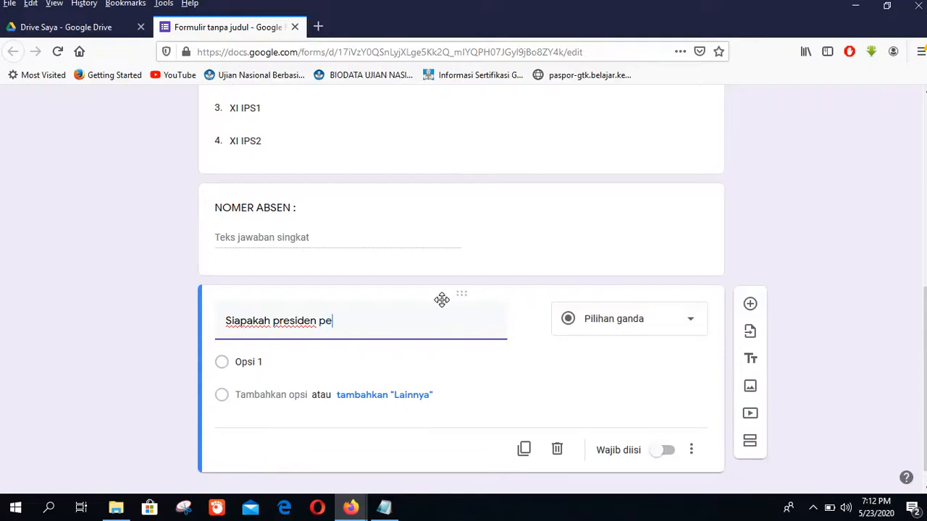
type("rtama RI//")
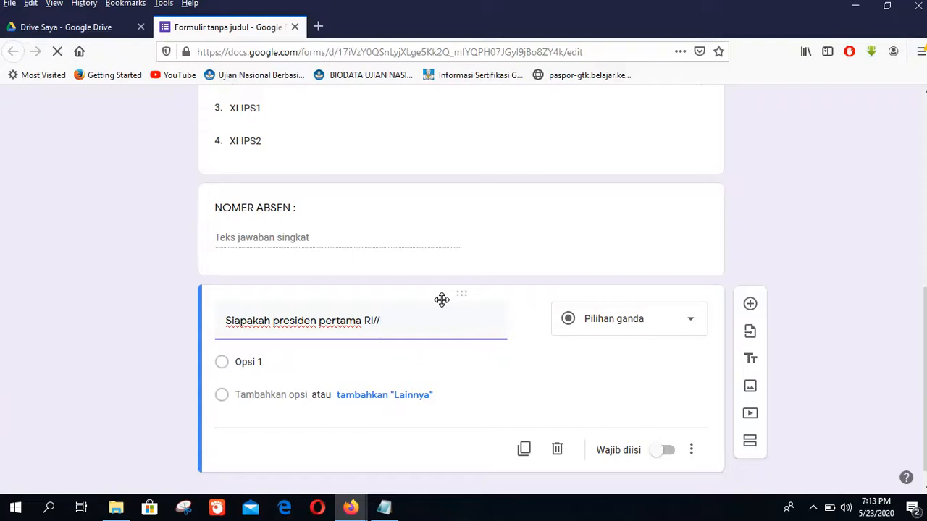
key("BackSpace")
key("BackSpace")
key("BackSpace")
type("I")
Give the president question five answer options: "Suharto", "sukarno", "ayani", "sby" and "jokowi".
left_click(249, 362)
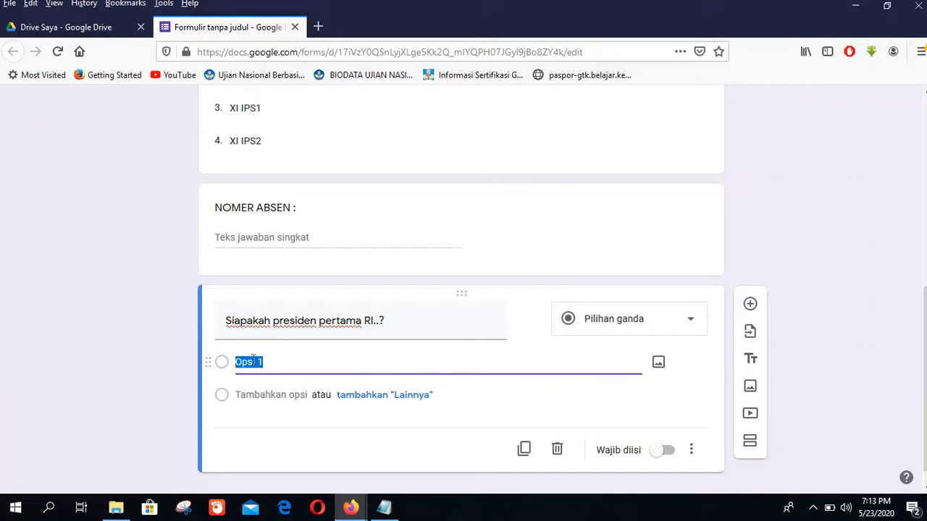
type("s")
type("Suharto")
left_click(265, 392)
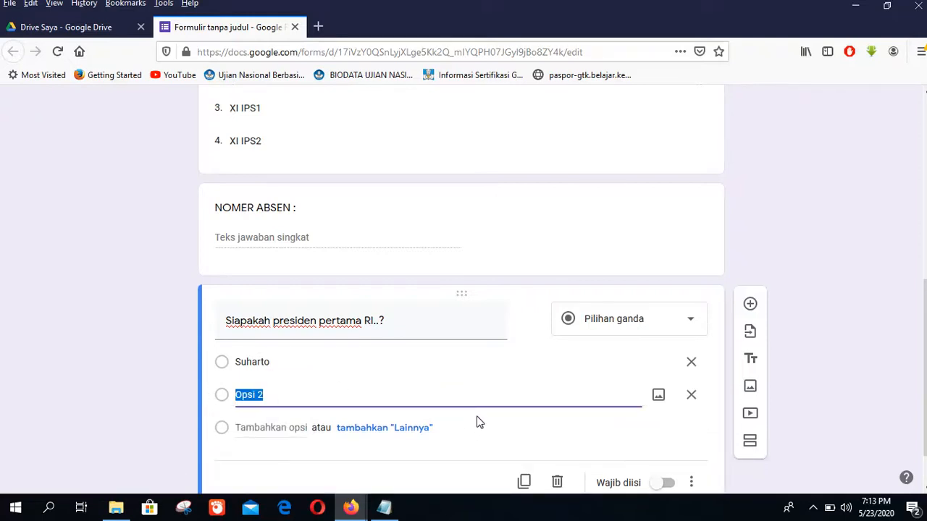
type("sukarno")
left_click(304, 427)
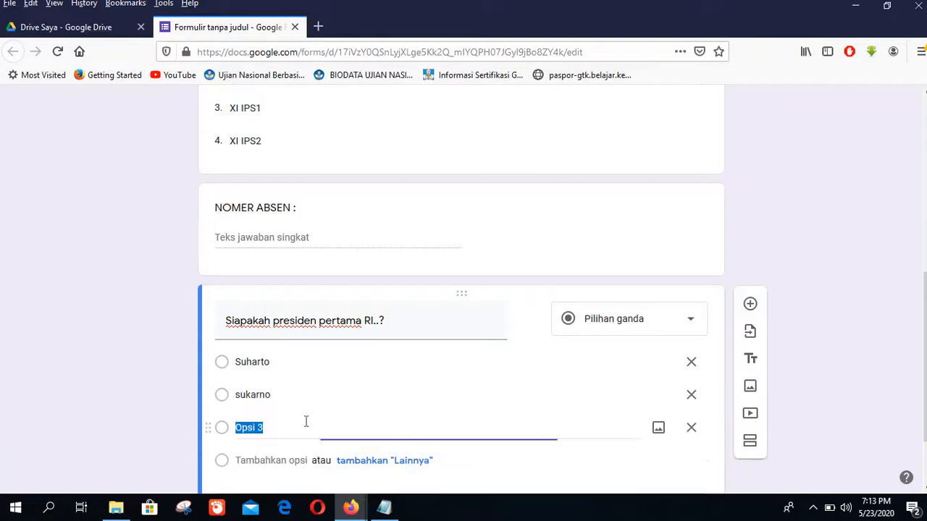
type("ayan")
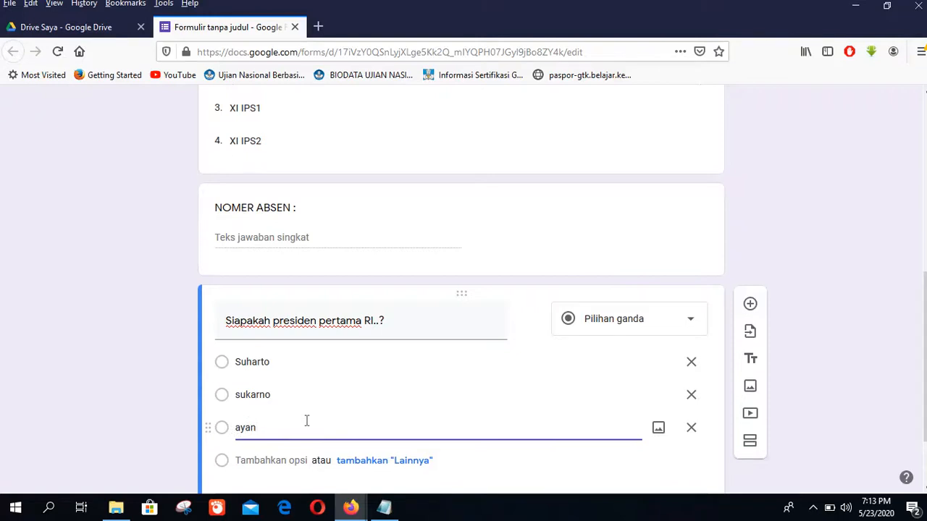
type("i")
left_click(265, 461)
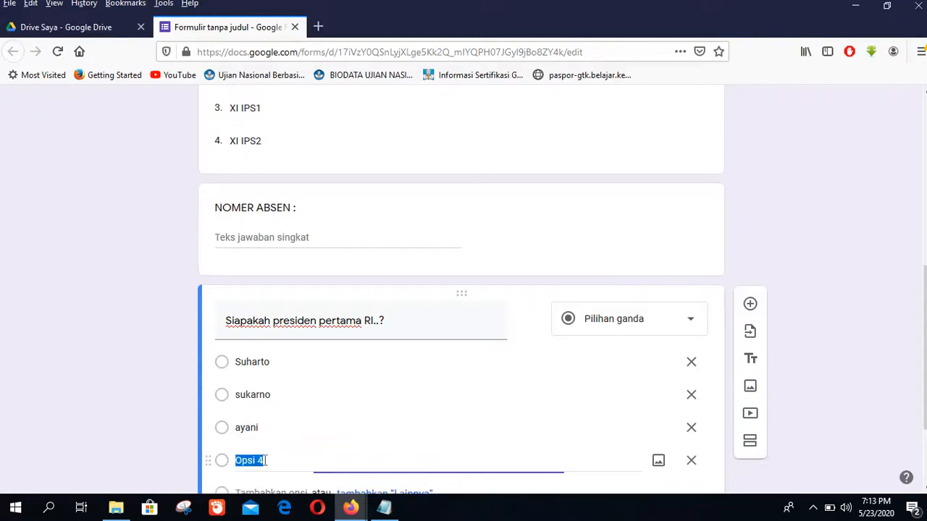
type("sby")
scroll(386, 442, "down", 1)
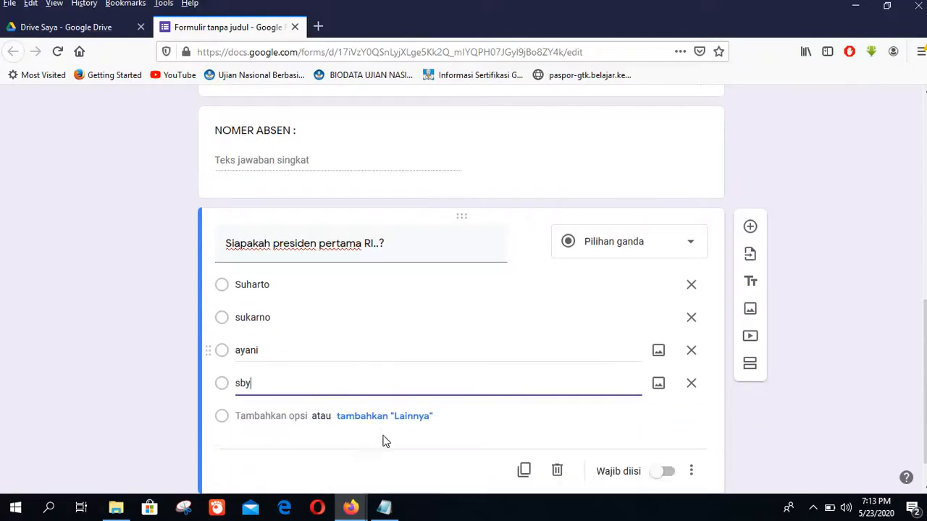
left_click(273, 367)
type("jo")
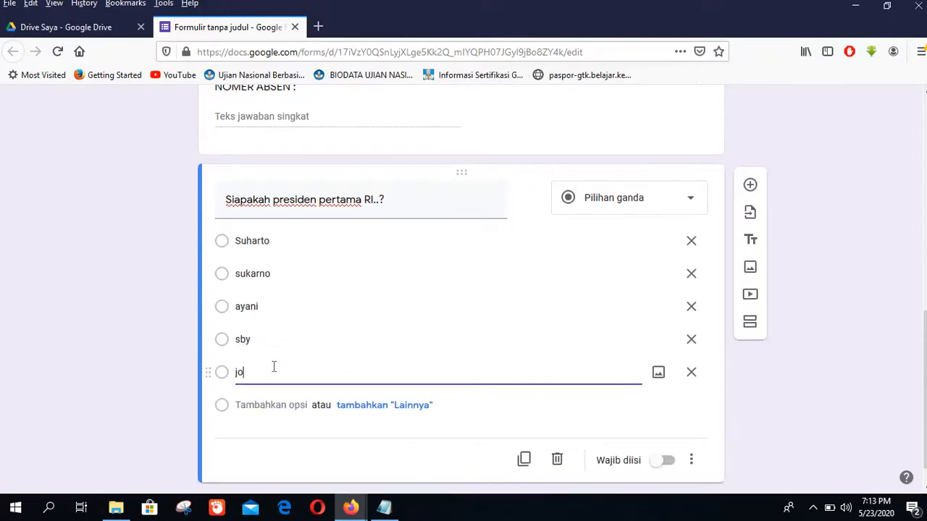
type("kowi")
Add another multiple-choice question titled "kapan Indonesi Merdeka..?" below the president question.
left_click(750, 187)
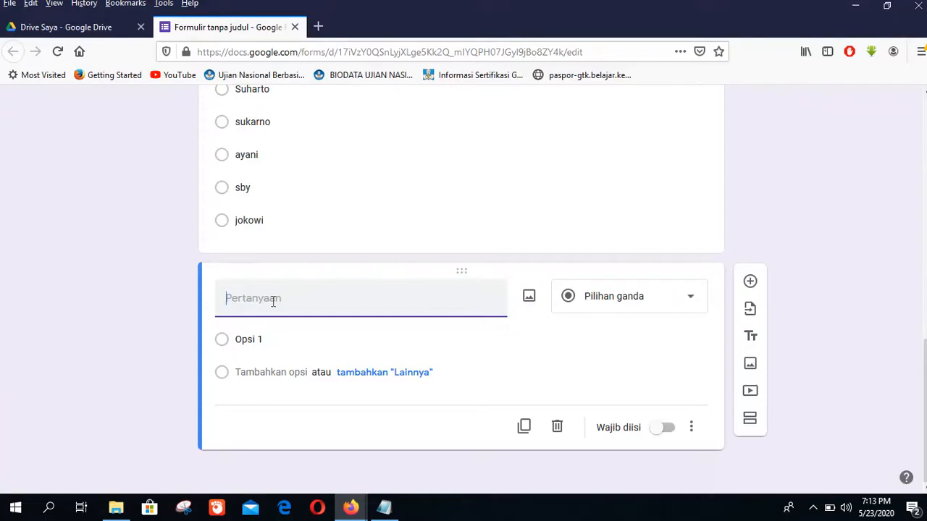
type("s")
key("BackSpace")
type("kapan")
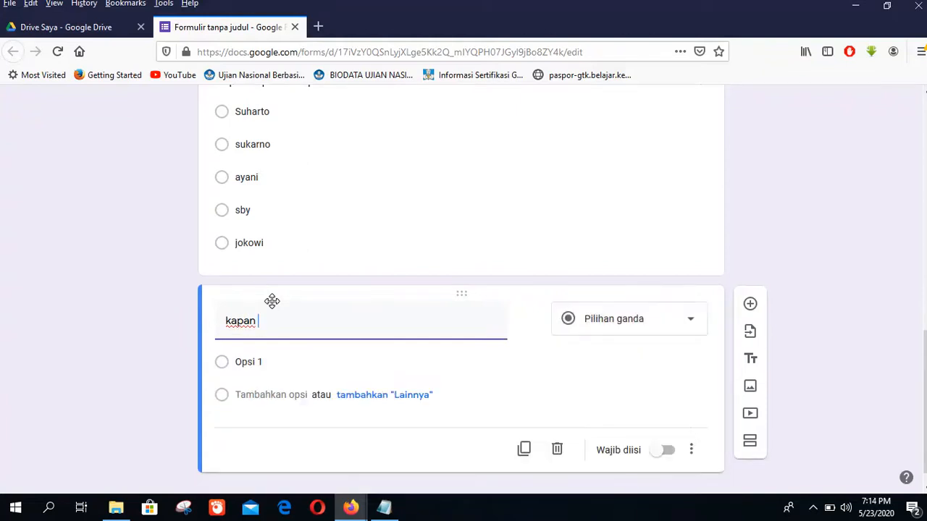
type(" Indonesi Merdeka")
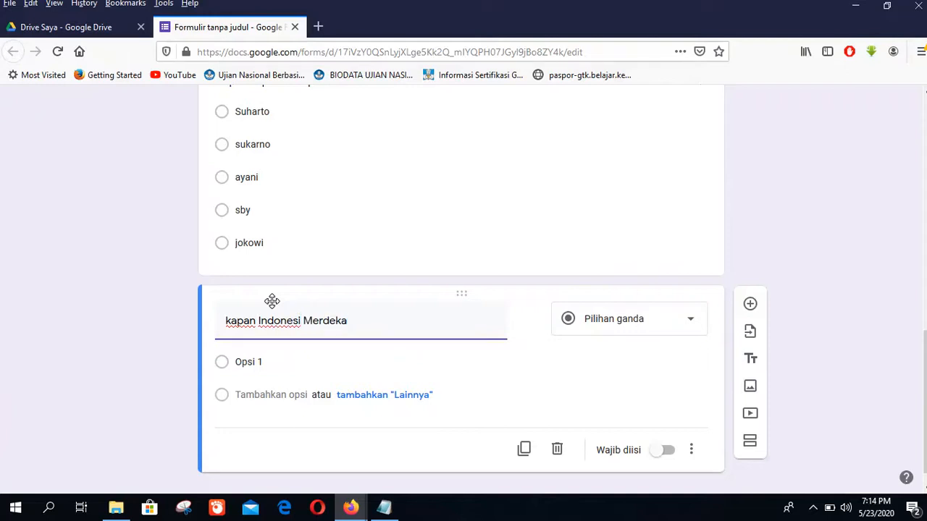
type("..")
Enter "th 1945", "th 1954" and "th 1966" as the first three answer options of the "kapan Indonesi Merdeka..?" question.
left_click(263, 355)
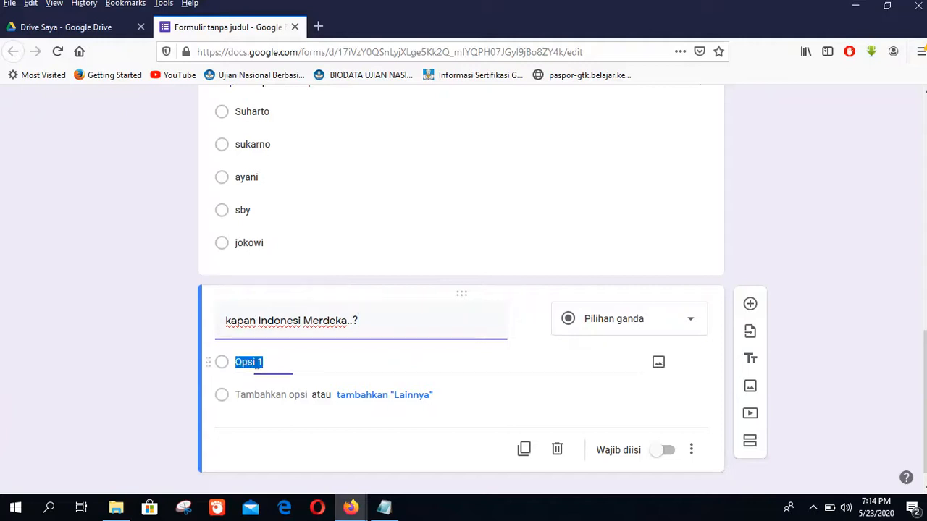
type("th")
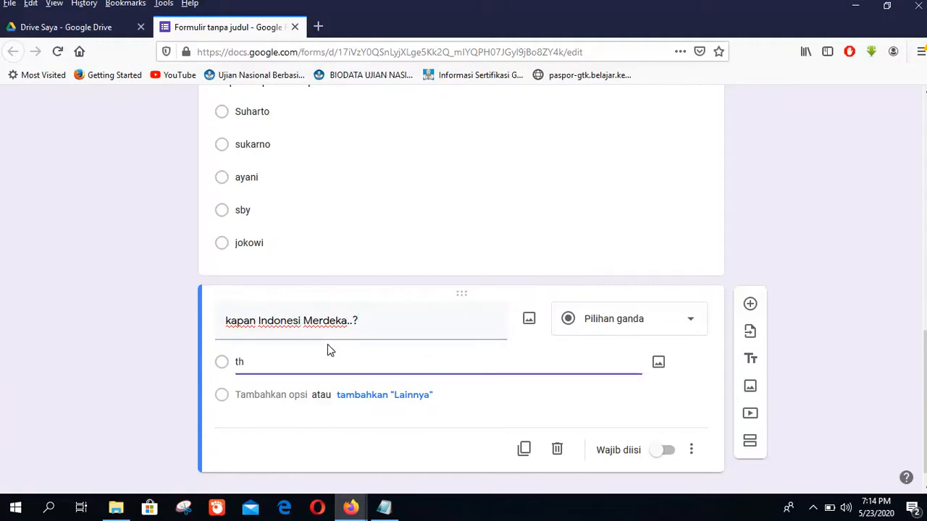
type(" 1945")
left_click(260, 394)
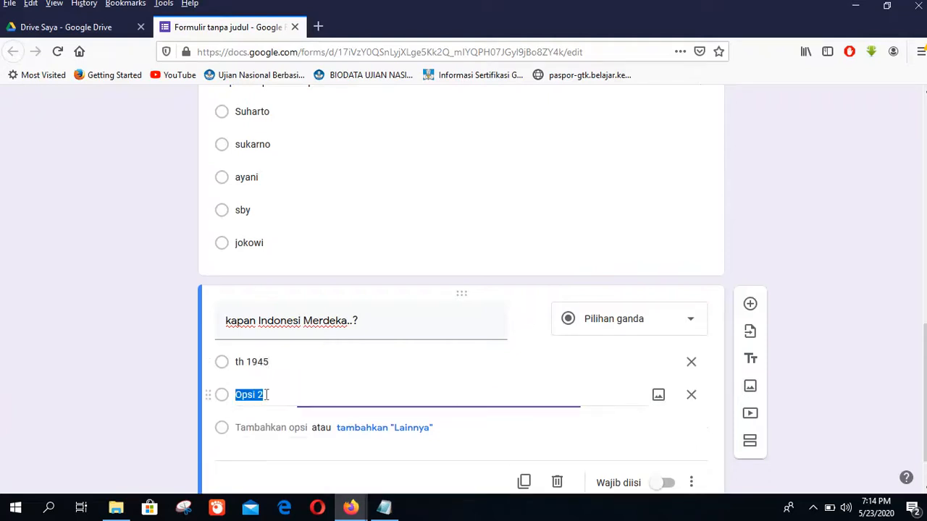
type("th")
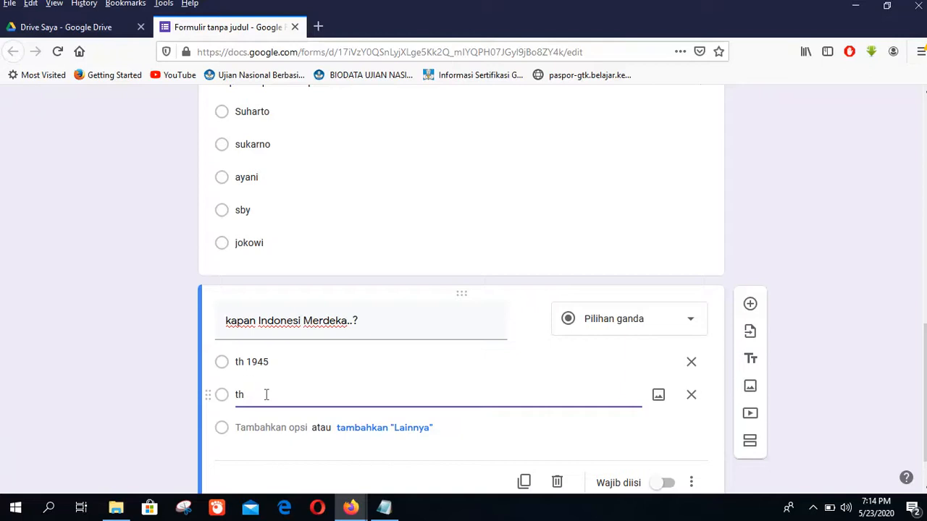
type(" 1954")
left_click(242, 427)
type("1")
key("BackSpace")
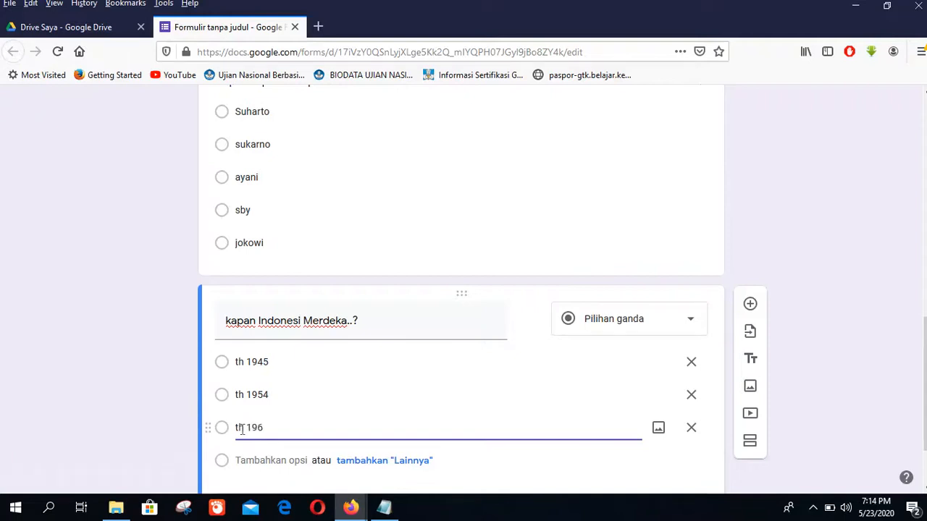
type("6")
Add "th 1950" and "1990" as the fourth and fifth answer options of the independence question.
left_click(269, 460)
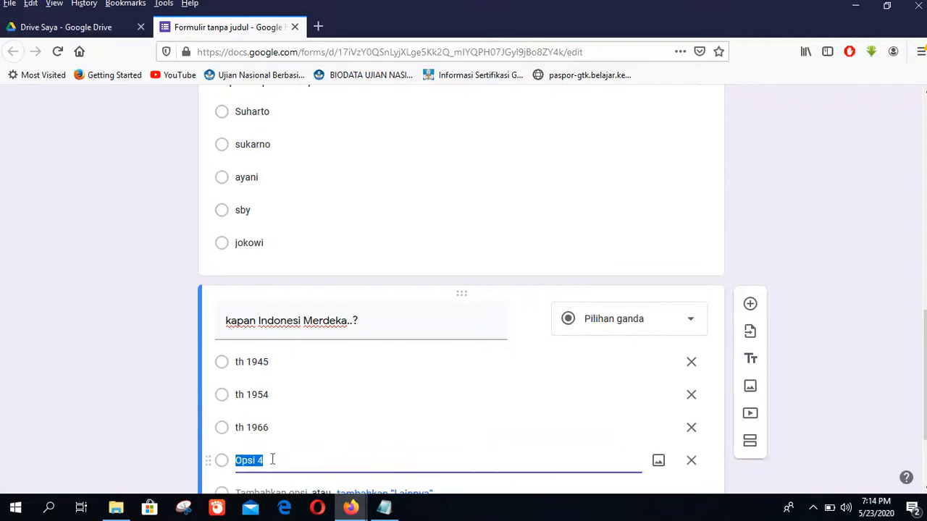
type("th 1950")
scroll(265, 467, "down", 1)
left_click(259, 424)
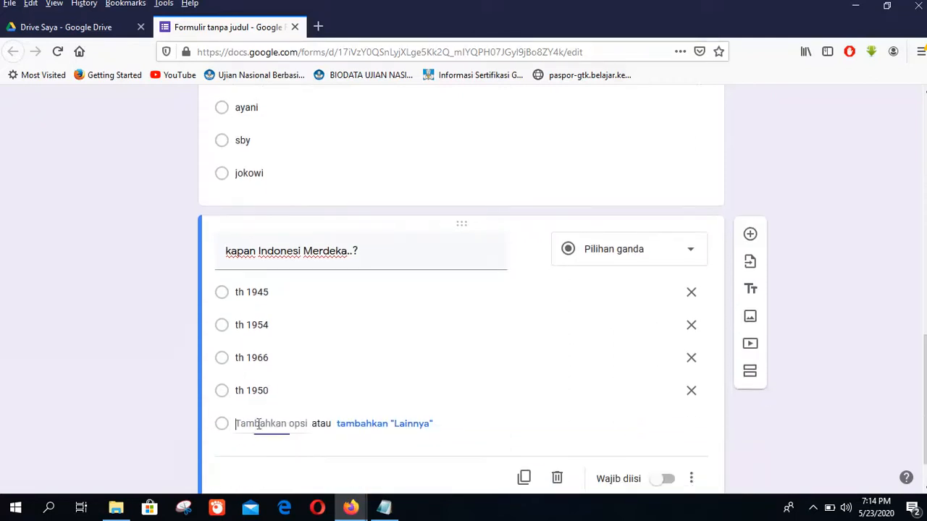
type("1990")
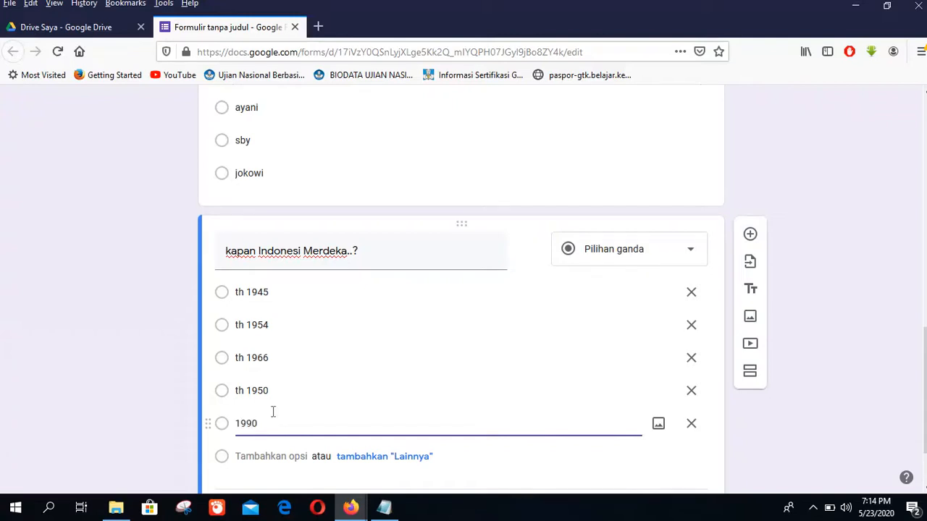
In the form's general settings, limit respondents to one response (Batasi ke 1 tanggapan), leaving email address collection off.
scroll(312, 285, "down", 2)
scroll(312, 286, "up", 2)
scroll(312, 286, "up", 4)
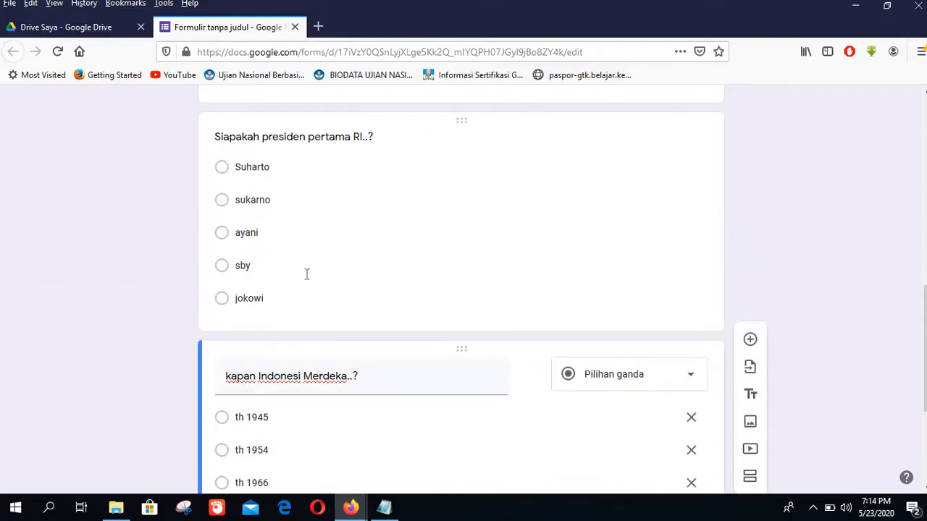
scroll(305, 274, "down", 5)
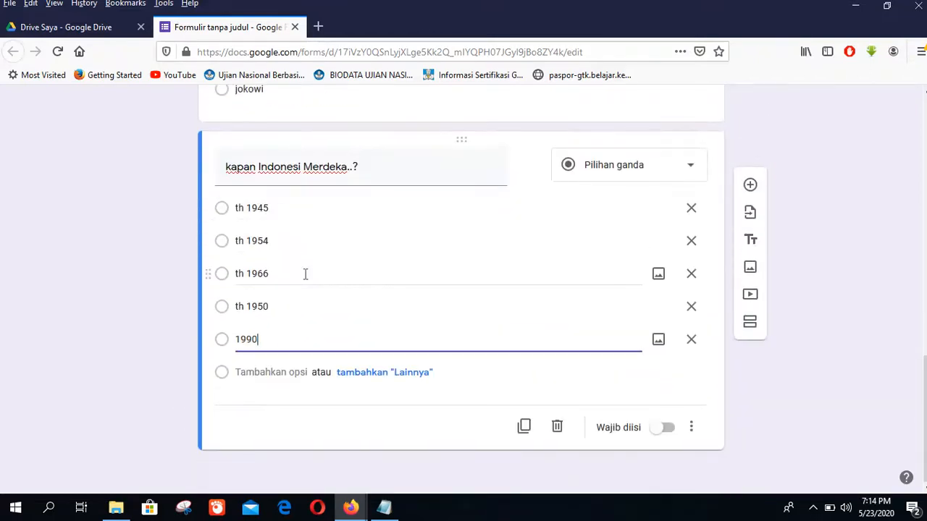
scroll(301, 273, "up", 10)
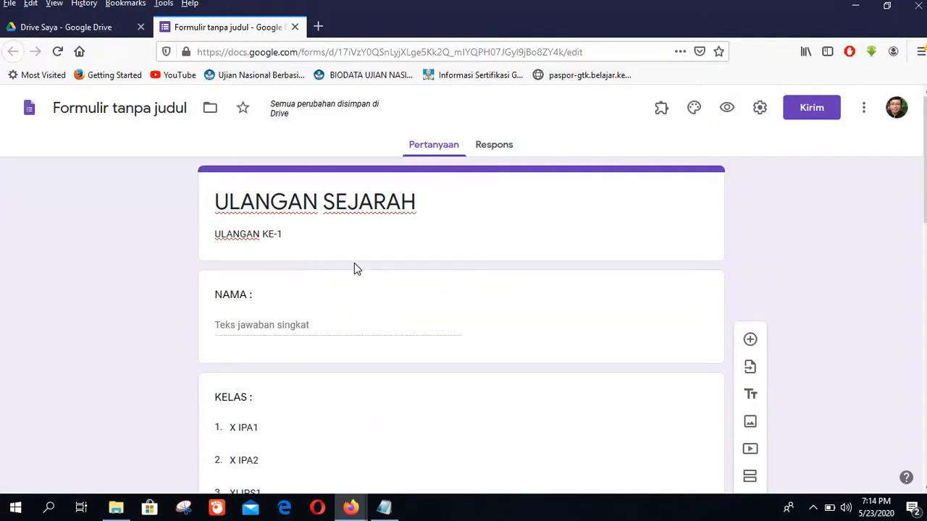
left_click(760, 109)
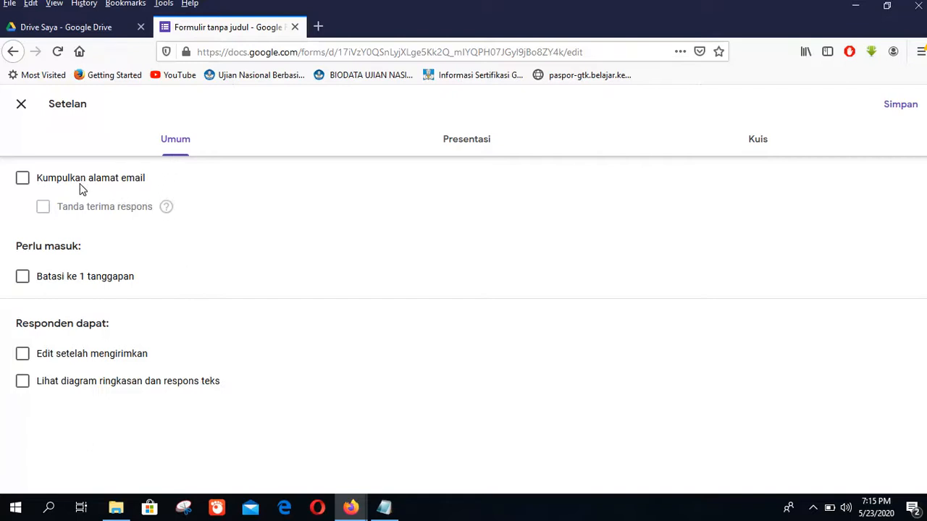
left_click(25, 183)
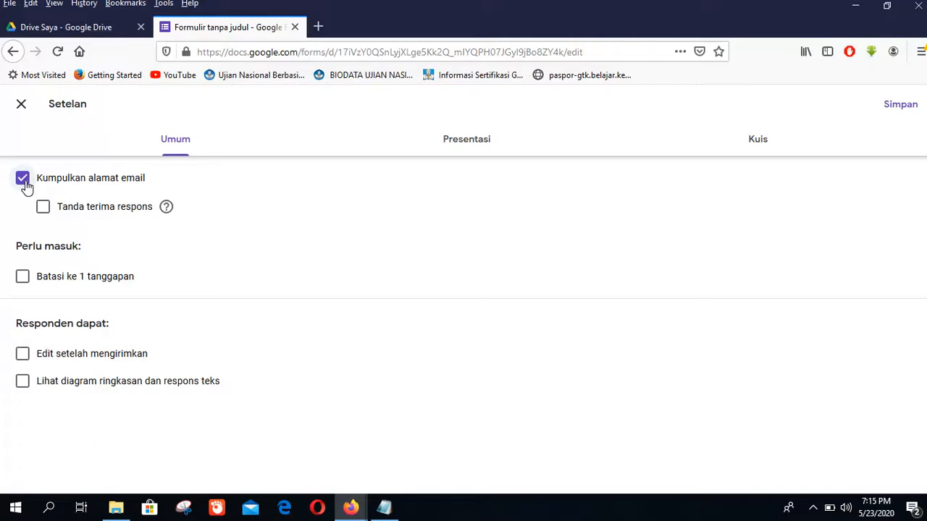
left_click(24, 183)
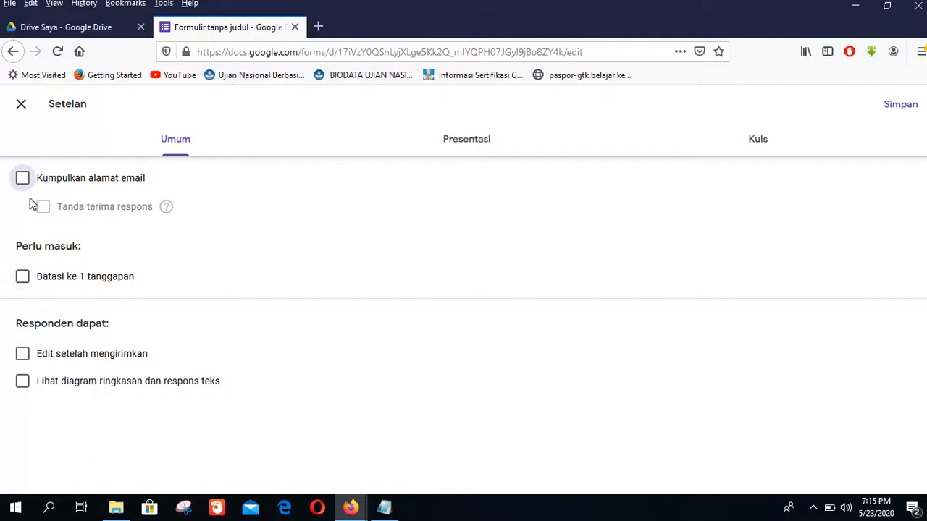
left_click(21, 280)
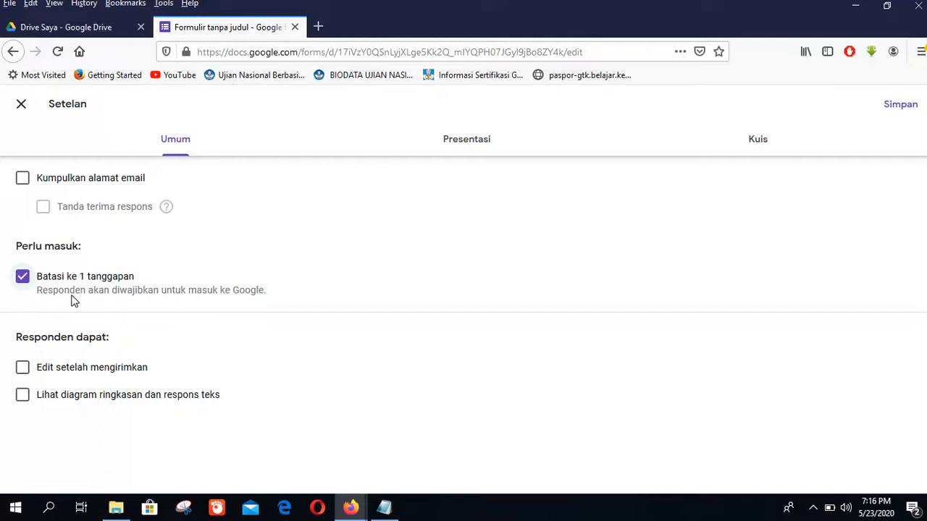
Set the form's confirmation message (Pesan konfirmasi) to "Terimakasih Pekerjaan Anda Sudah Masuk Data Base kami..".
left_click(462, 144)
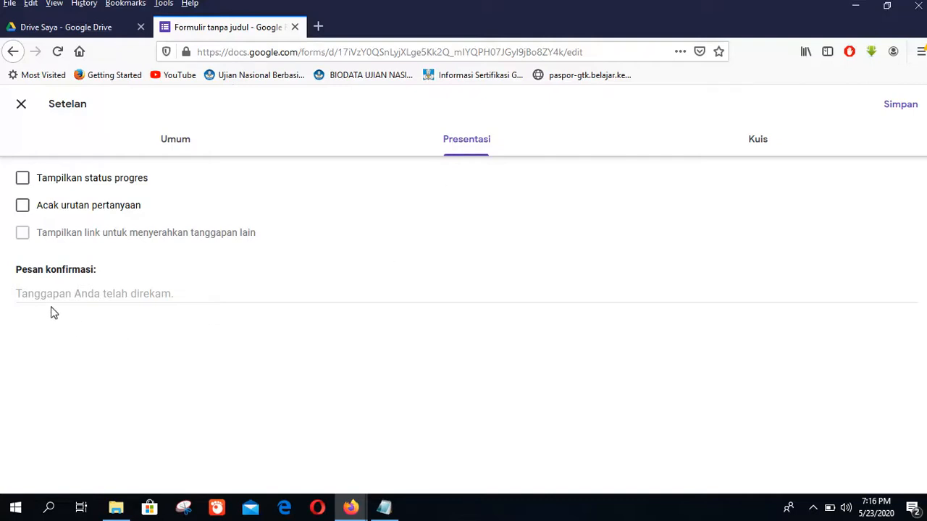
left_click(38, 291)
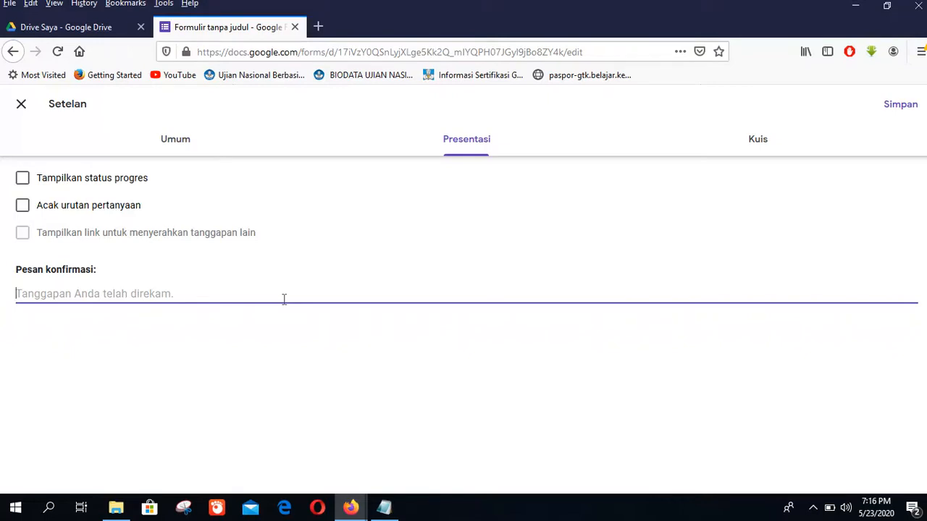
type("T")
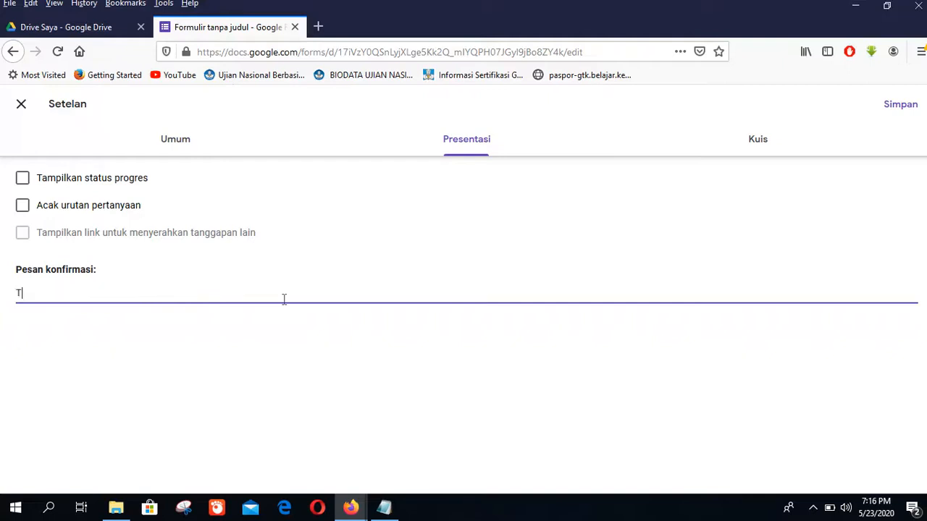
type("erimakasih Peker")
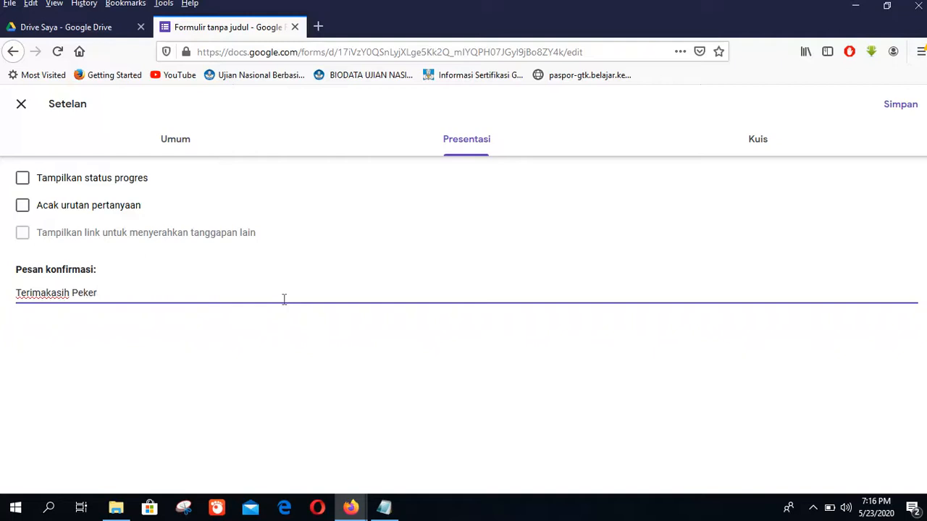
type("jaan Anda ")
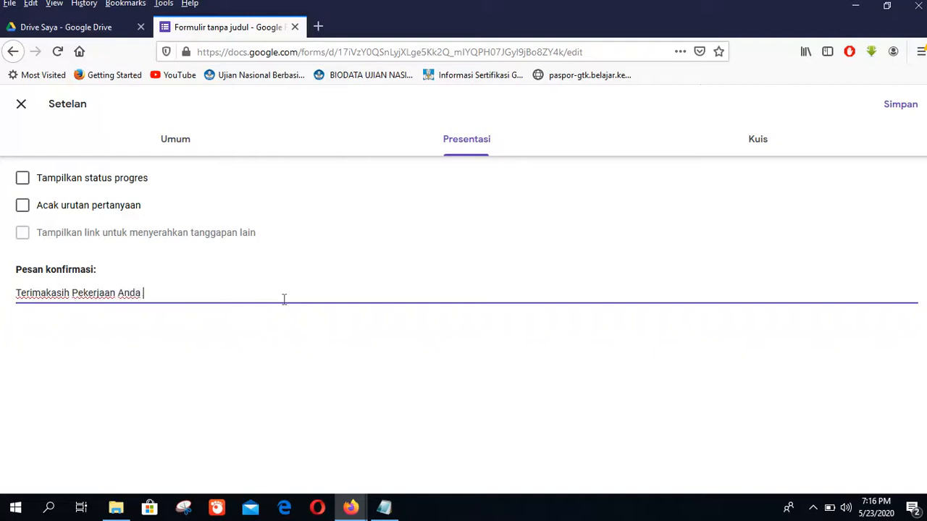
type("Sudah Masuk Da")
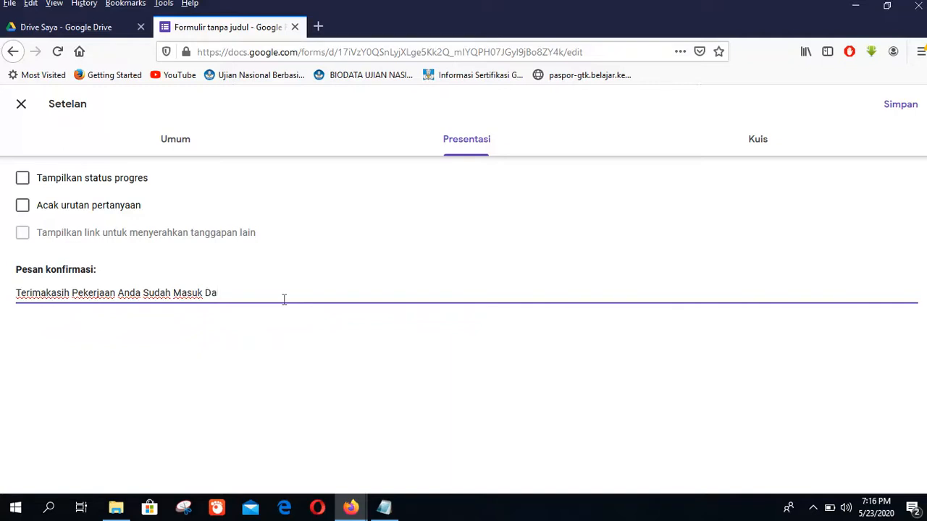
type("ta Base kami..")
Make the form a quiz, hide missed questions, correct answers and point values from respondents, and save the settings.
left_click(757, 144)
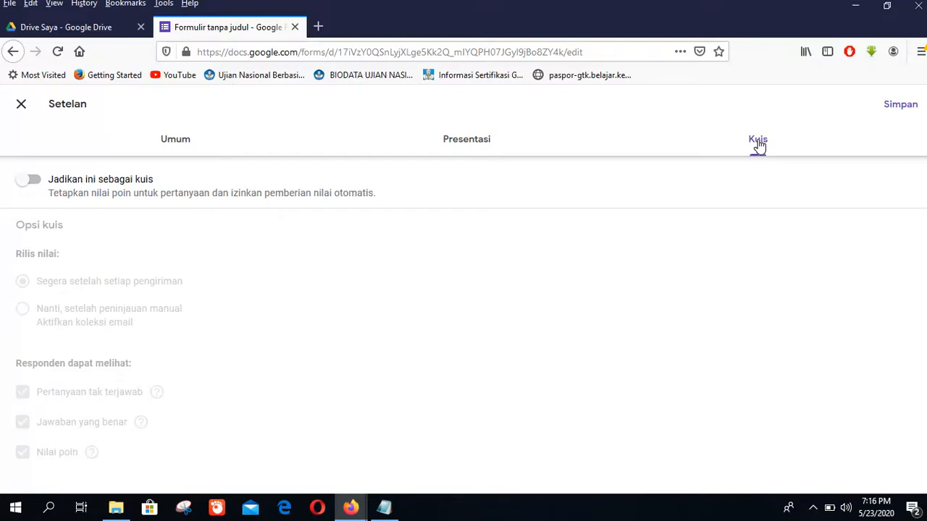
left_click(32, 181)
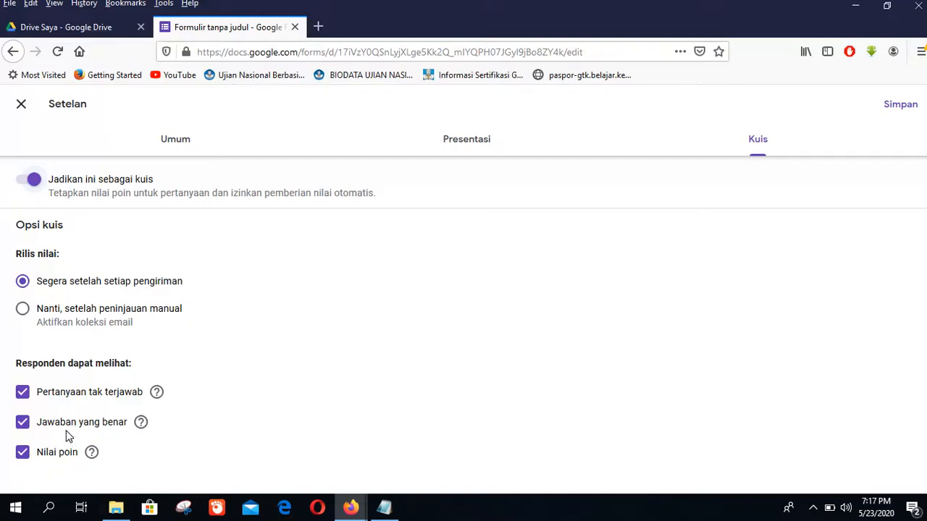
left_click(24, 393)
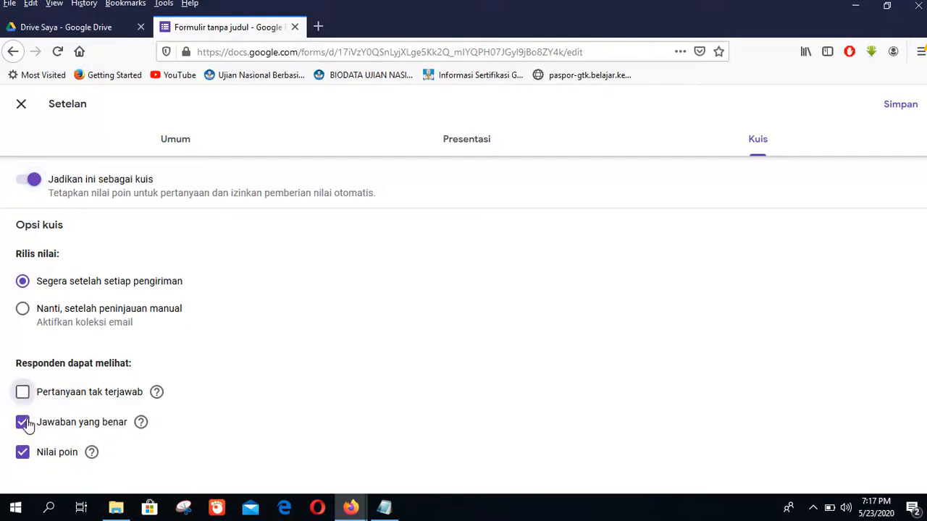
left_click(26, 428)
left_click(22, 453)
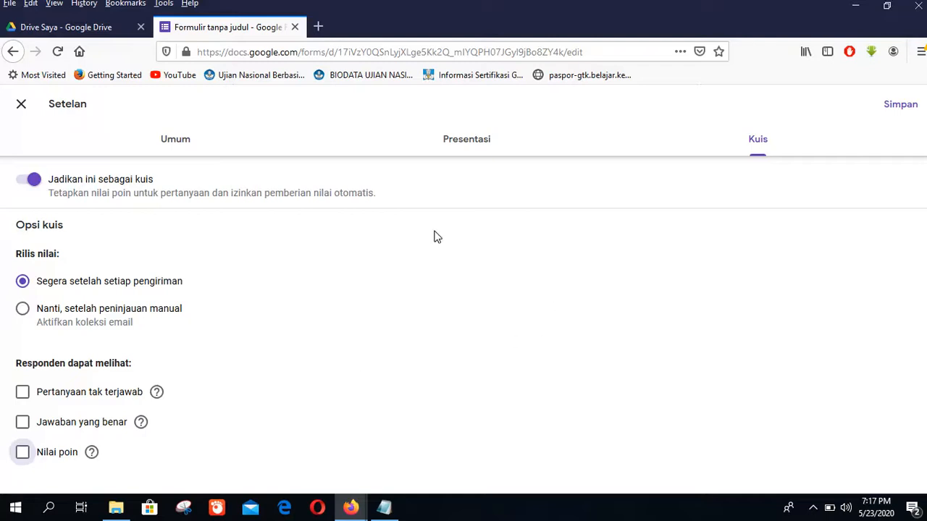
left_click(908, 107)
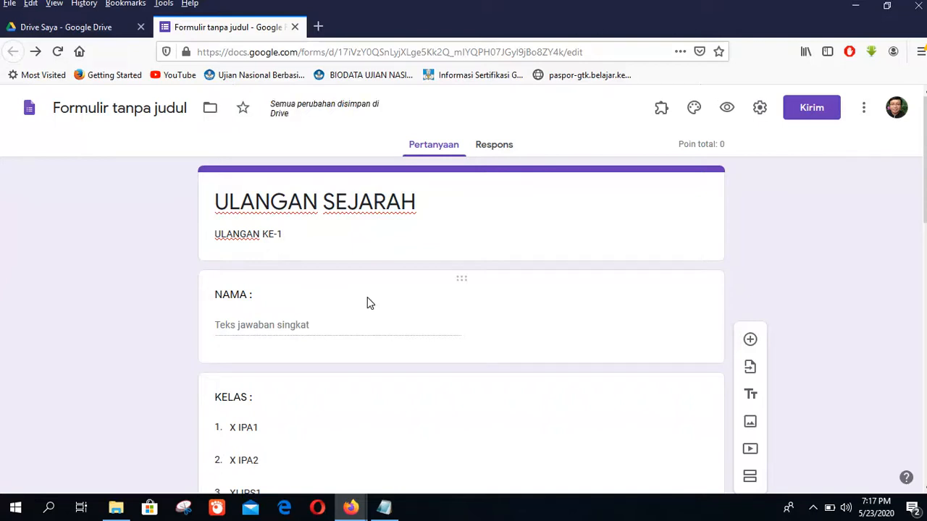
In the answer key of the first-president question, mark "sukarno" as correct and assign it 2 points.
scroll(369, 303, "down", 2)
scroll(370, 304, "up", 2)
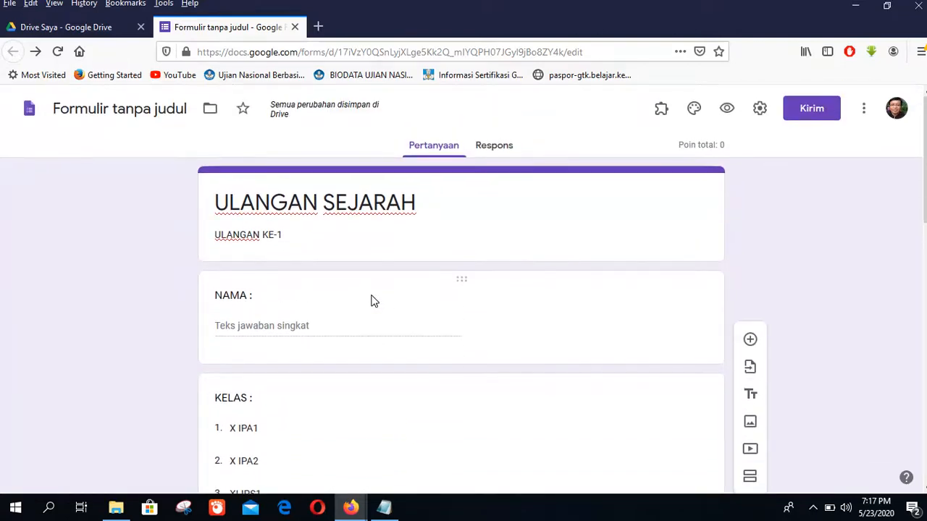
scroll(371, 301, "down", 4)
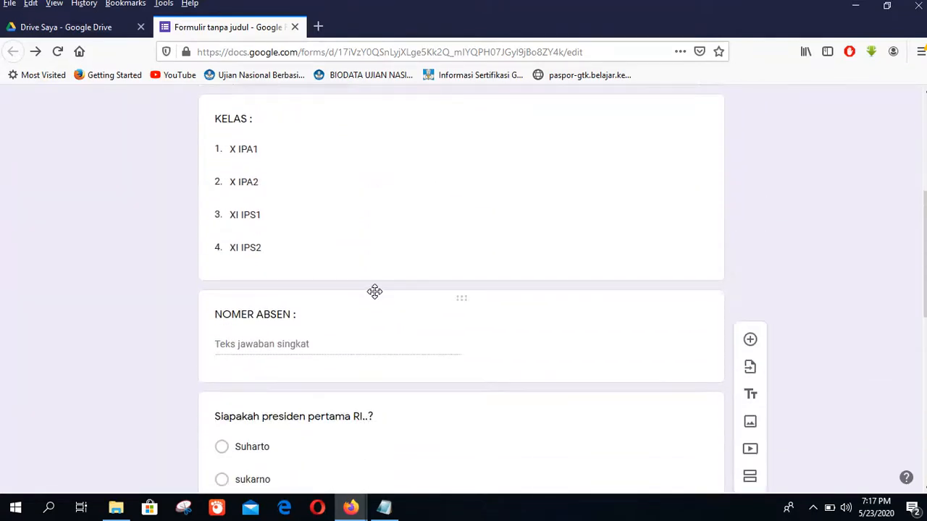
scroll(374, 291, "down", 2)
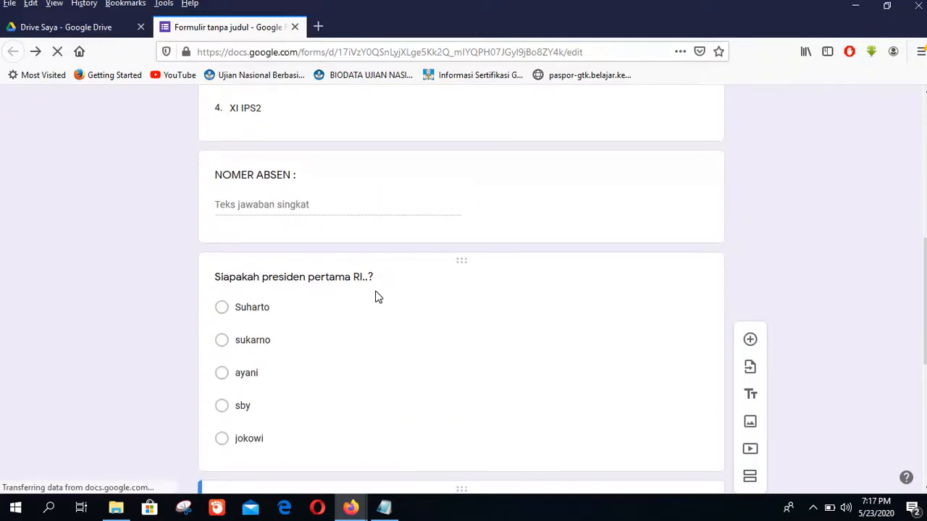
scroll(376, 296, "down", 1)
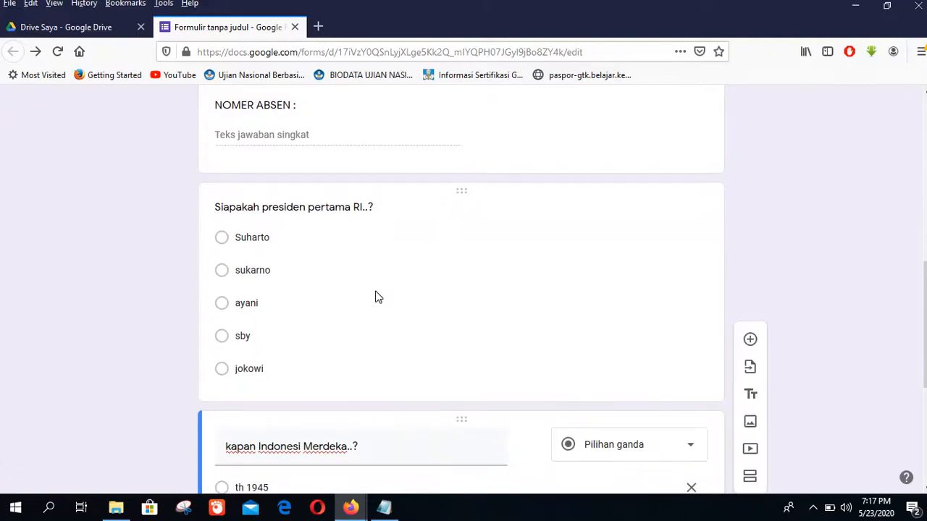
scroll(384, 320, "down", 1)
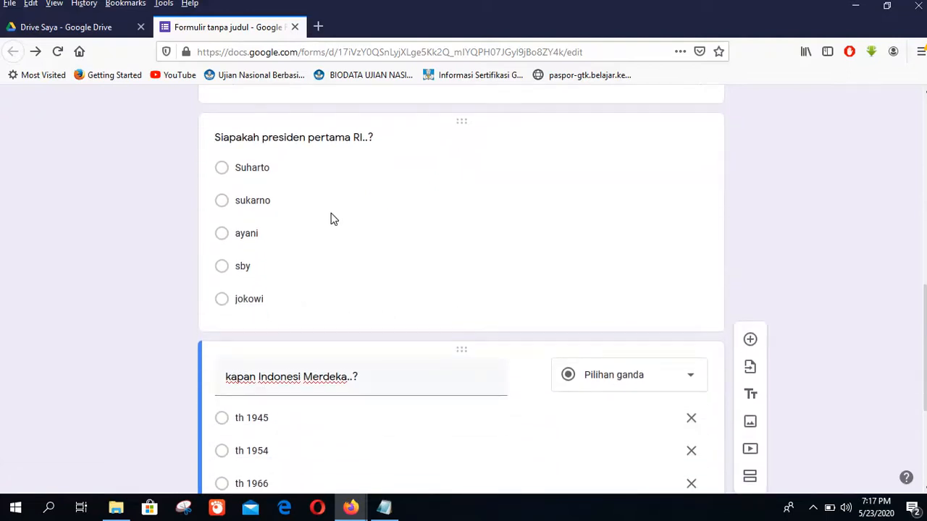
left_click(358, 204)
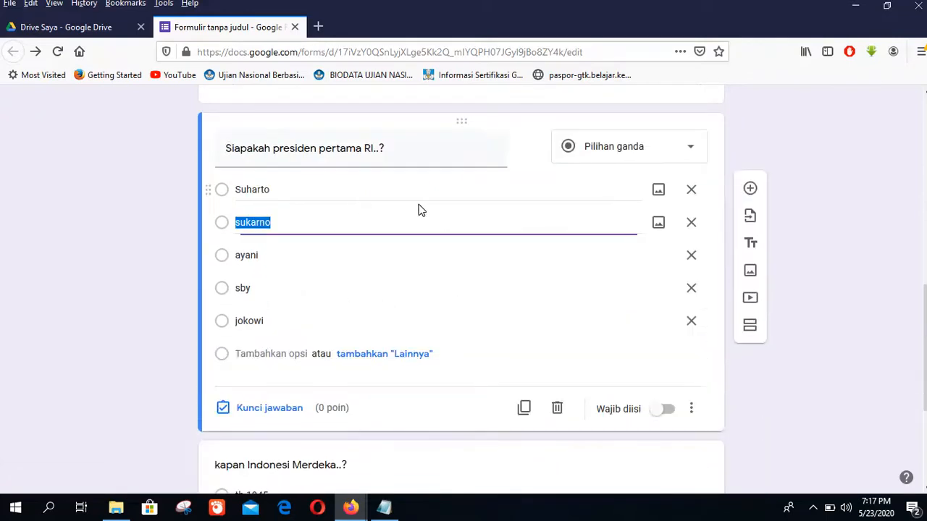
left_click(260, 413)
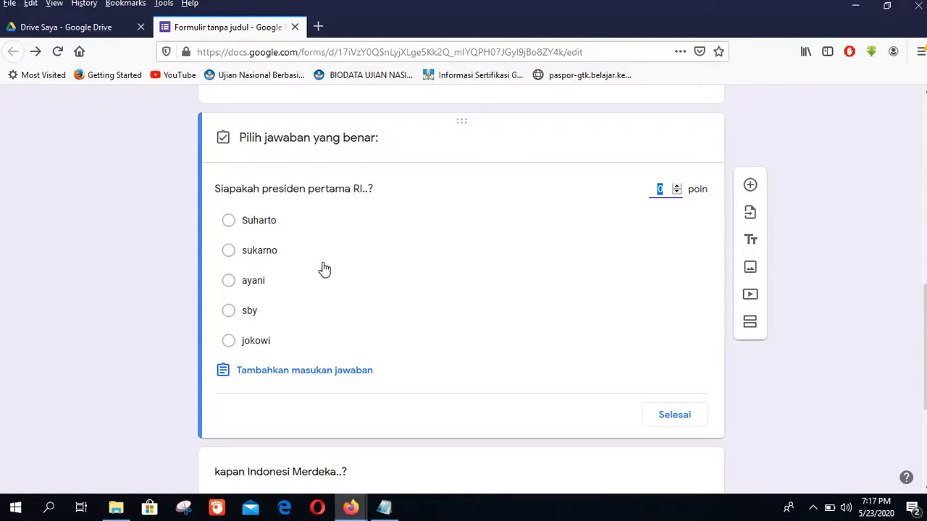
left_click(261, 260)
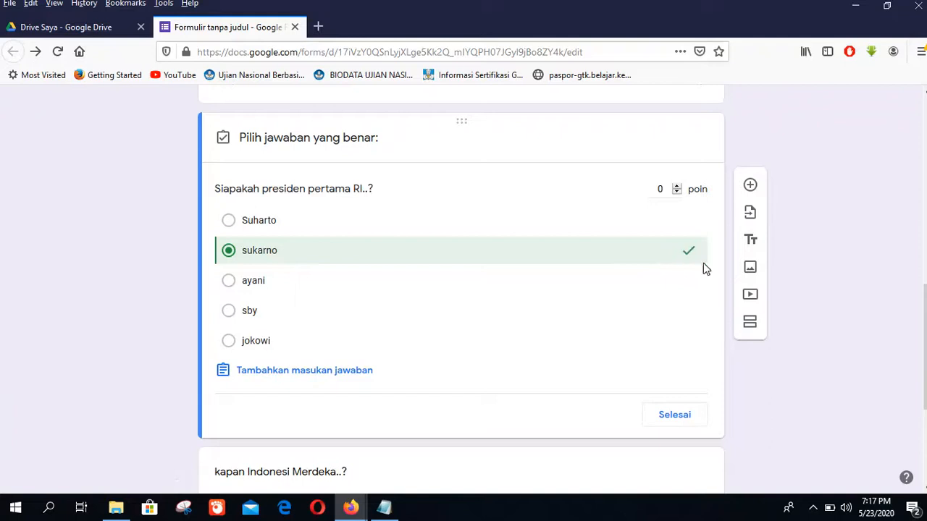
left_click(659, 188)
scroll(629, 318, "down", 2)
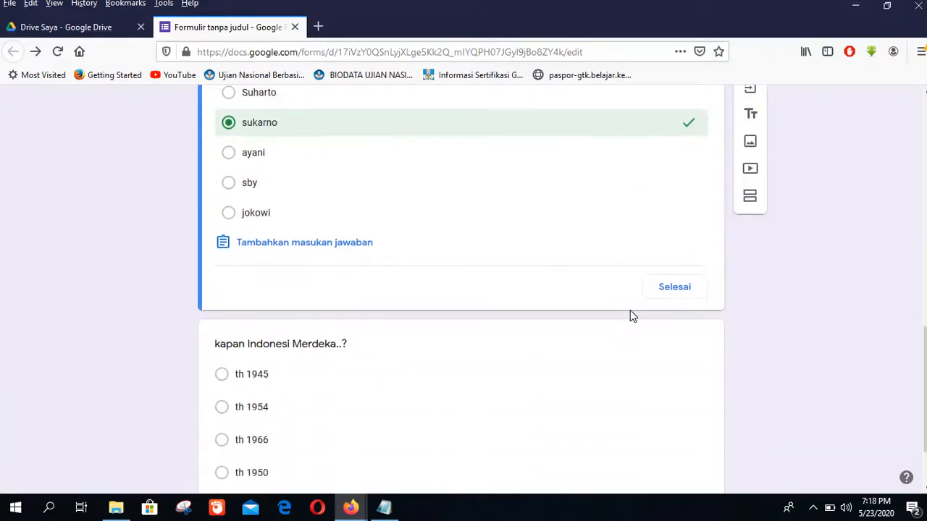
left_click(674, 276)
Correct the spelling in the independence question so it reads "kapan Indonesia Merdeka..?".
scroll(438, 246, "down", 2)
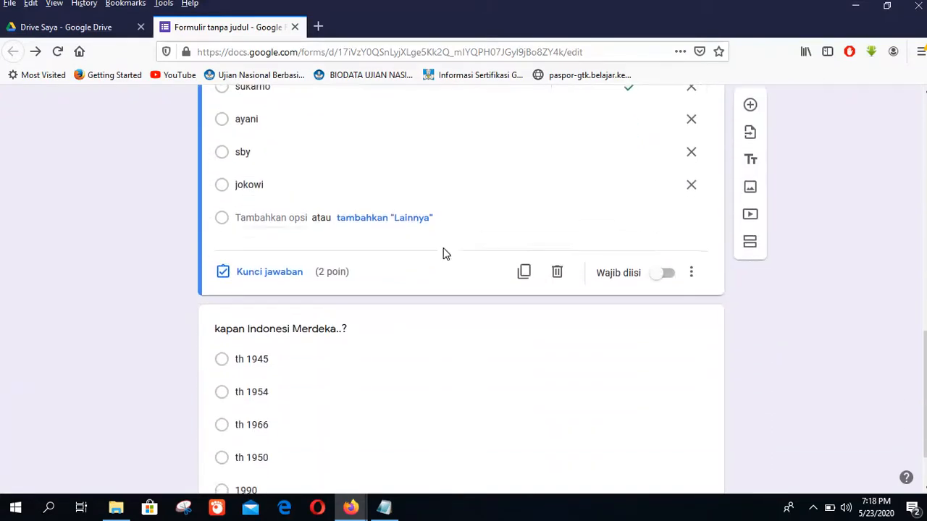
scroll(348, 281, "down", 1)
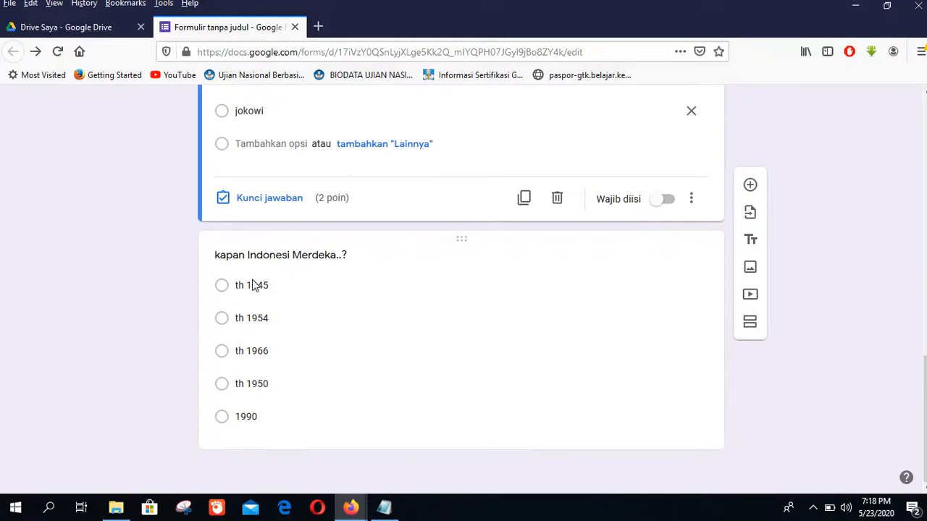
left_click(341, 334)
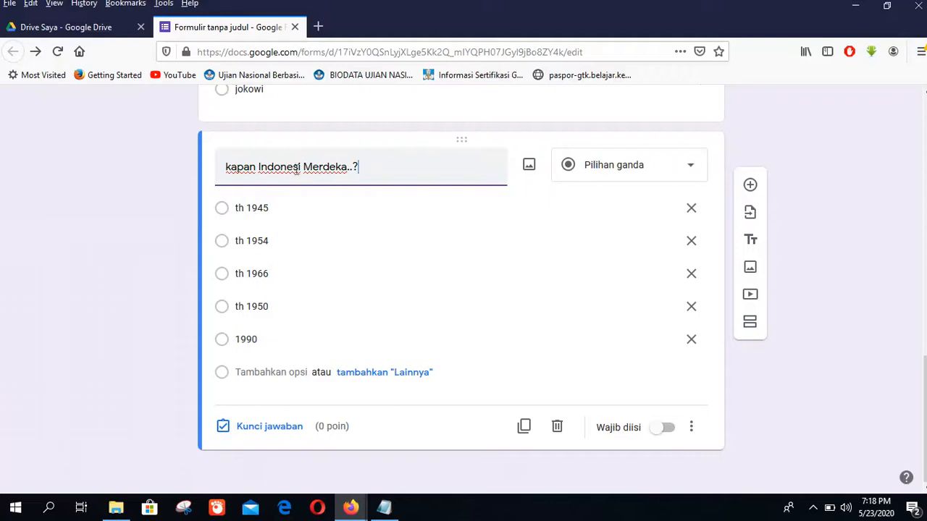
type("a")
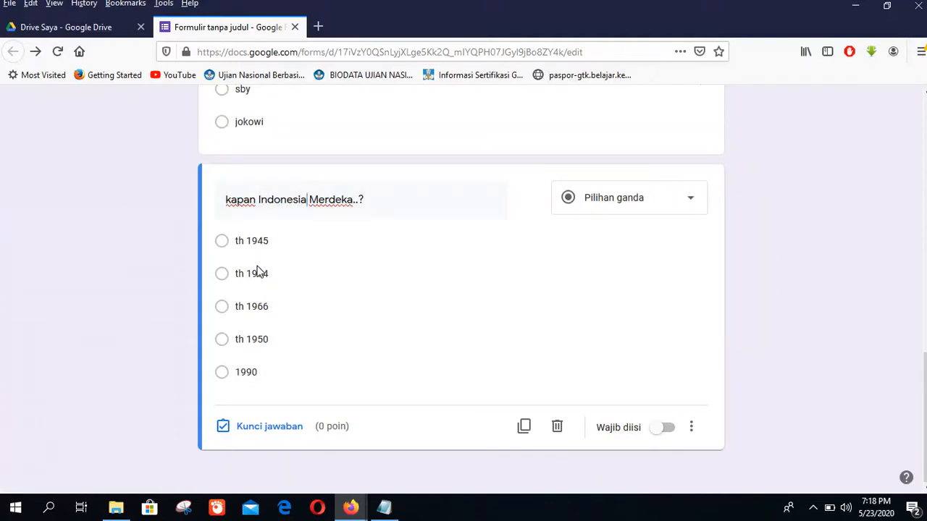
In the answer key of the independence question, mark "th 1945" as correct and assign it 2 points.
left_click(234, 252)
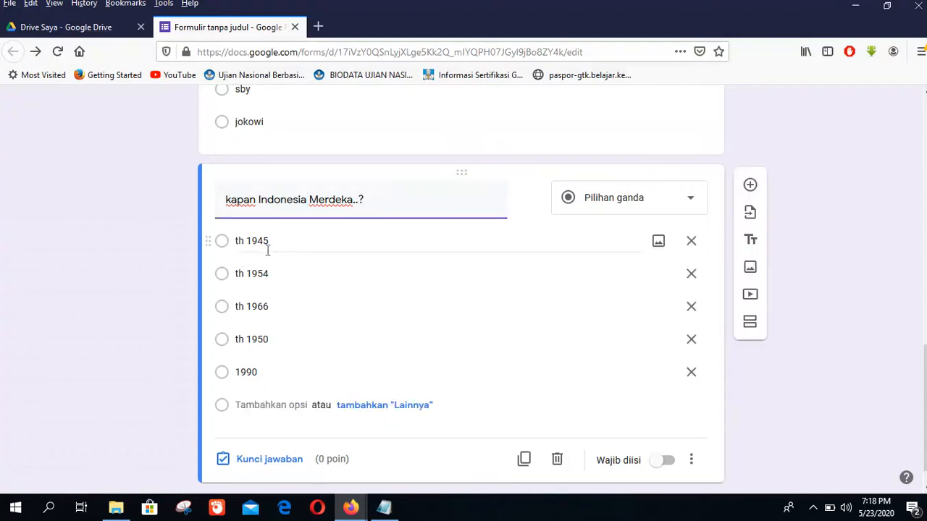
left_click(255, 461)
left_click(389, 283)
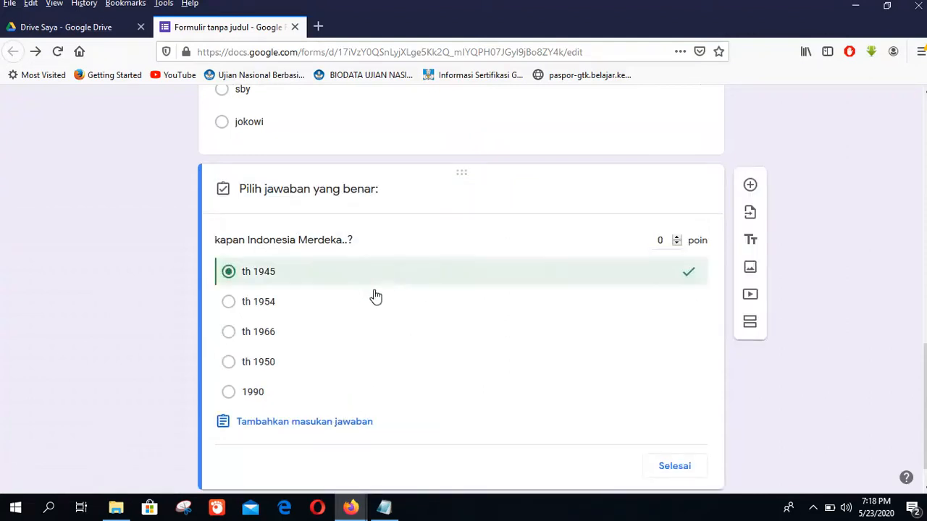
left_click(663, 240)
type("2")
scroll(659, 292, "down", 1)
left_click(674, 427)
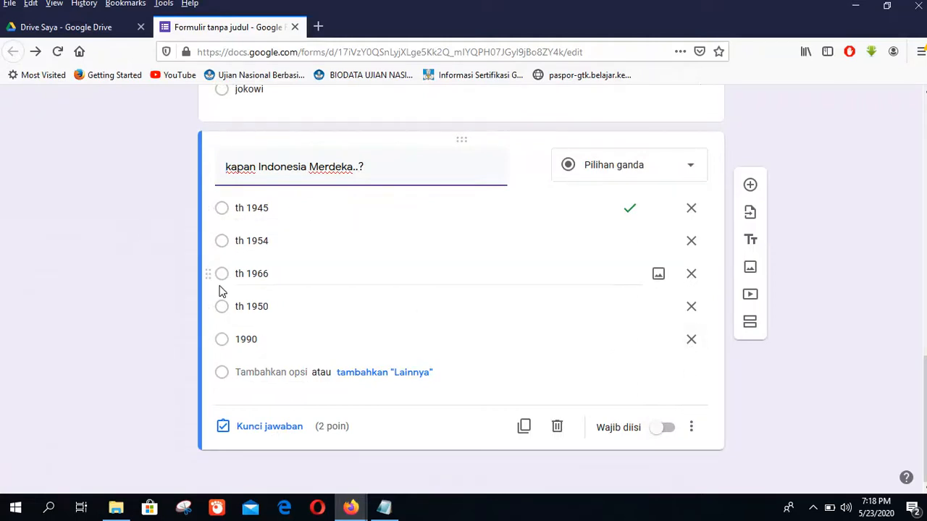
Turn on shuffled option order (Acak urutan opsi) for the independence question and the first-president question.
left_click(691, 428)
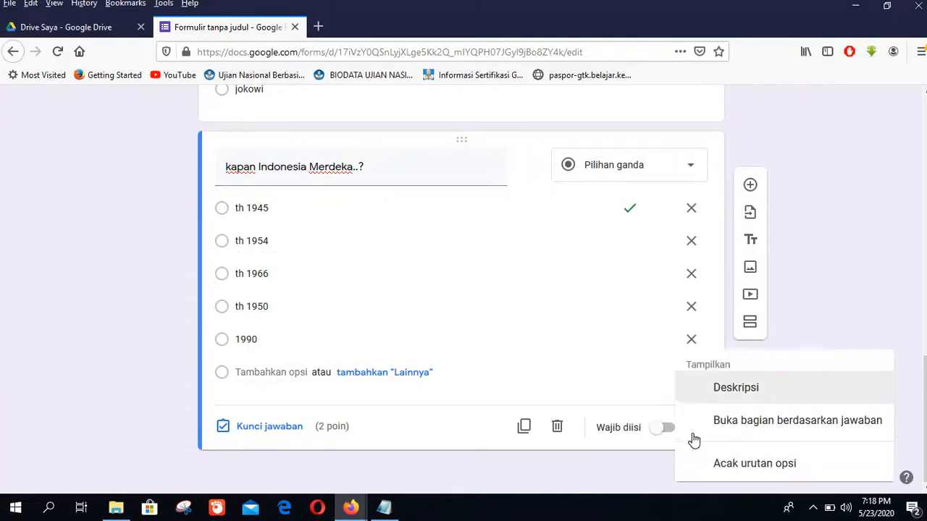
left_click(780, 463)
scroll(408, 326, "up", 3)
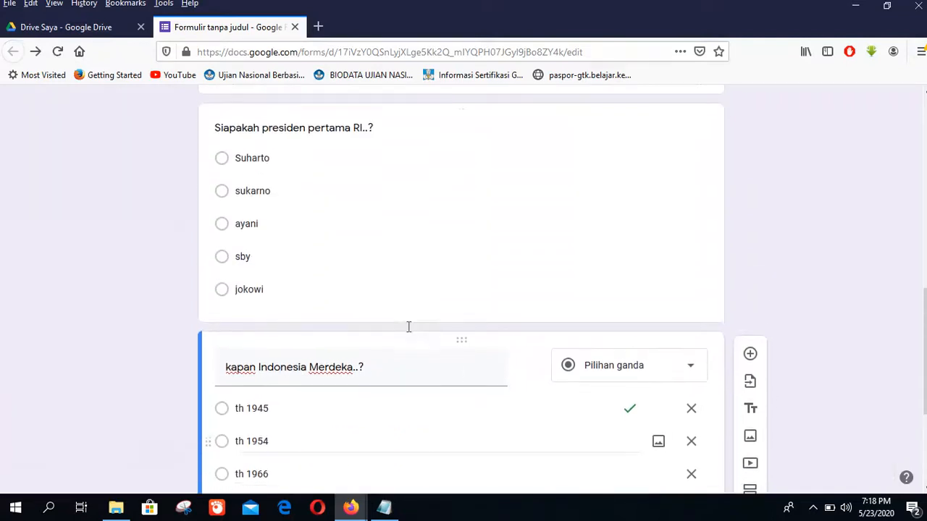
left_click(477, 293)
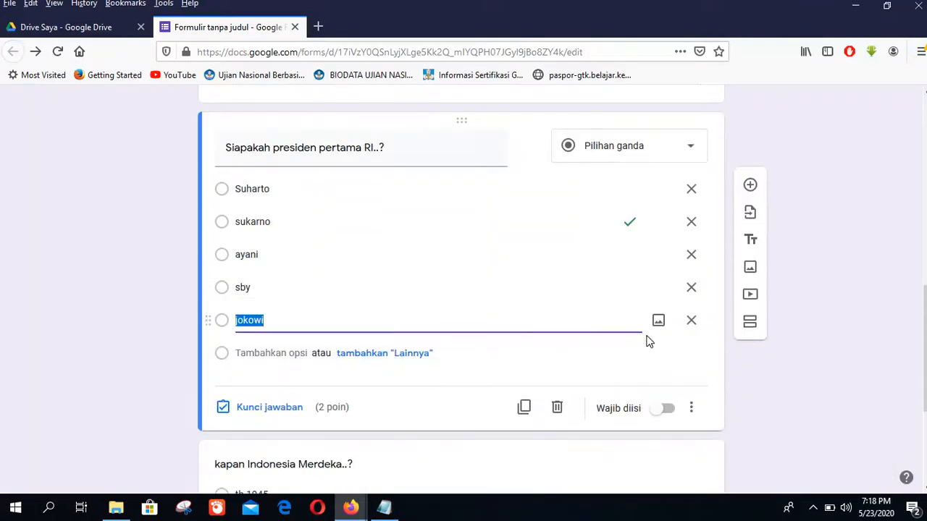
left_click(692, 410)
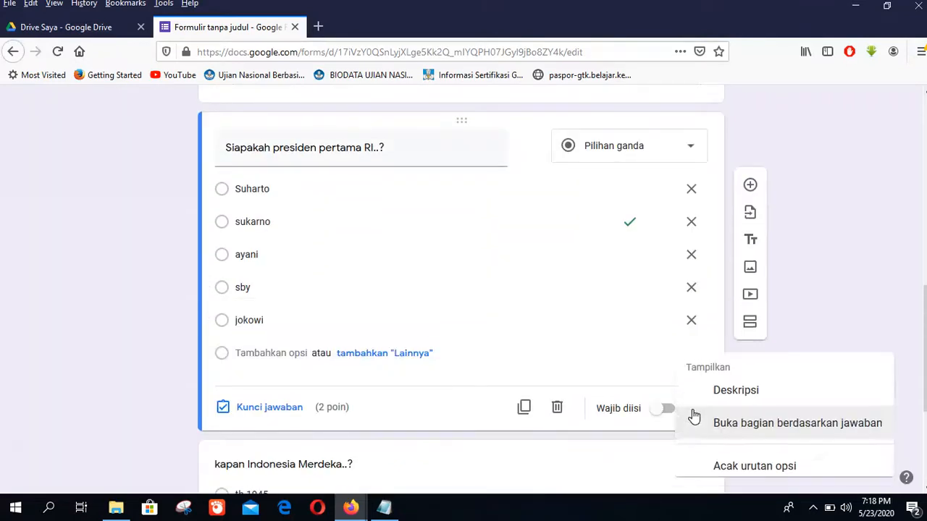
left_click(750, 465)
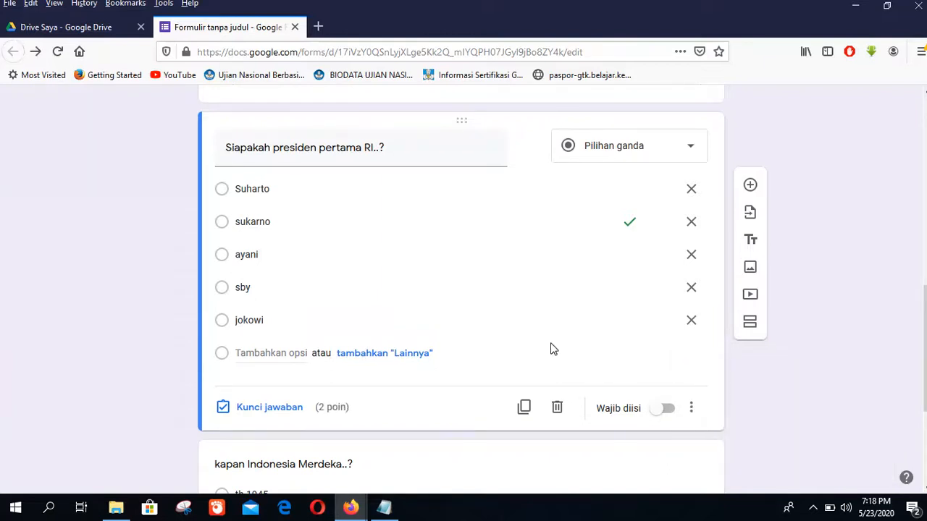
Make the "NAMA :" question required (Wajib diisi).
scroll(550, 347, "up", 3)
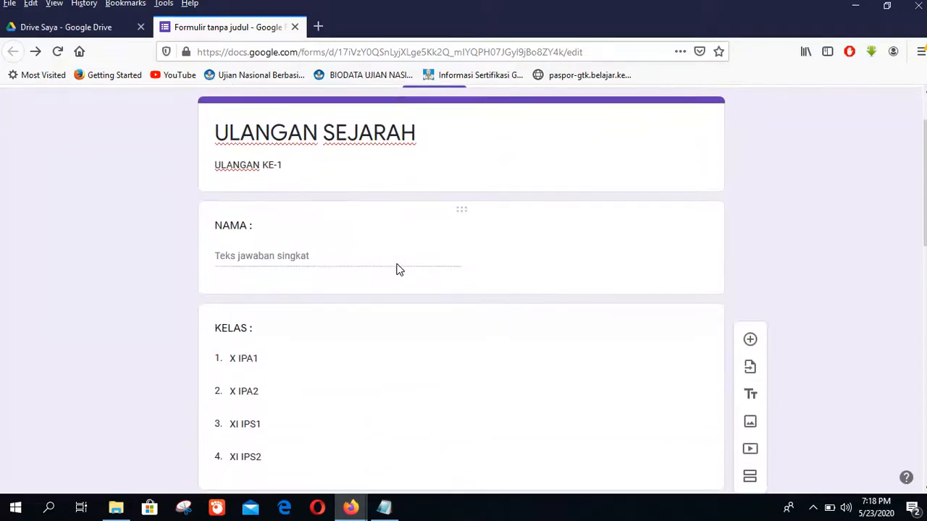
scroll(518, 276, "down", 2)
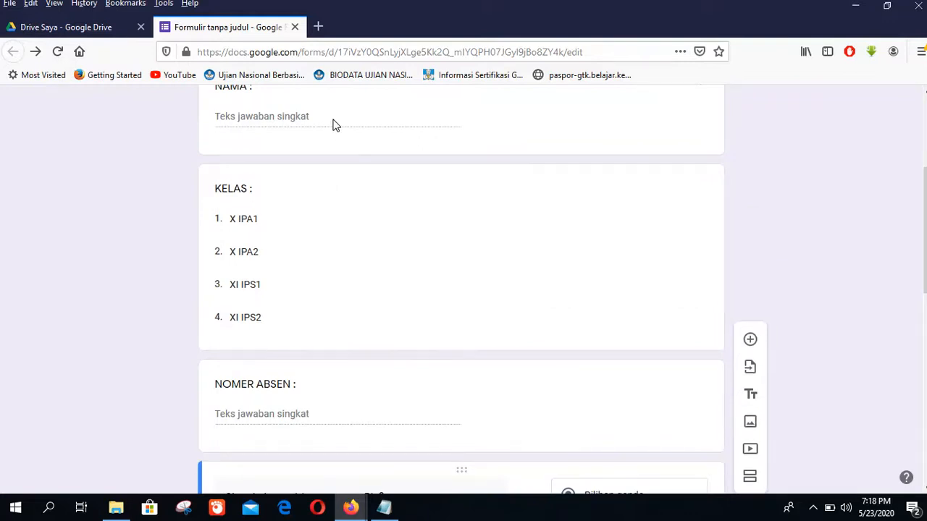
scroll(333, 127, "up", 1)
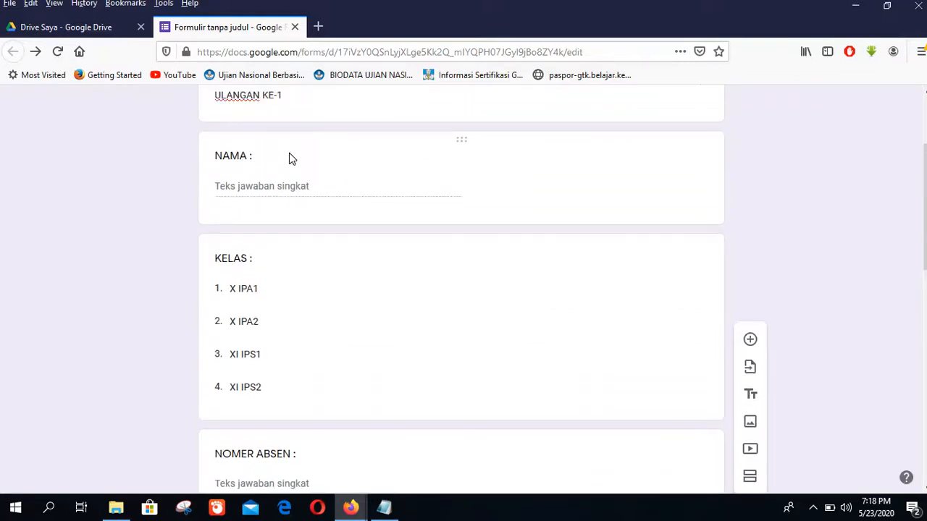
left_click(292, 159)
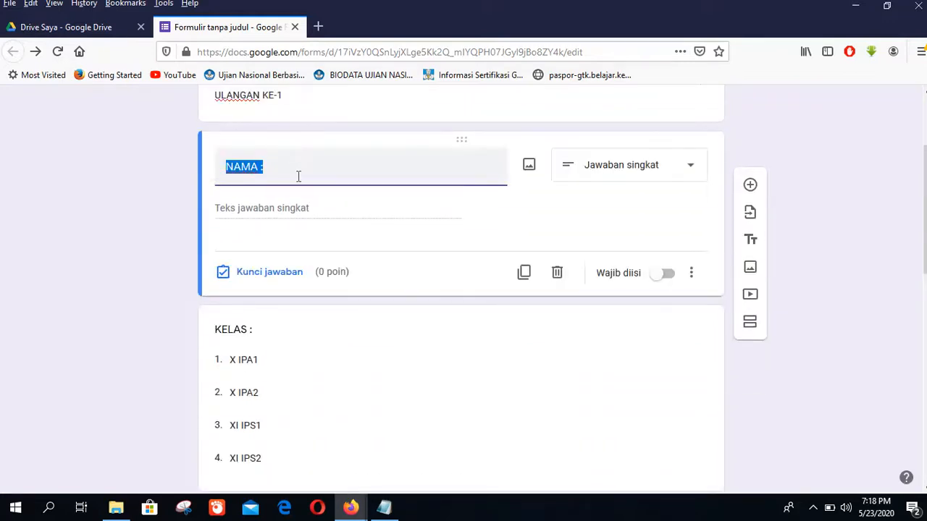
left_click(666, 275)
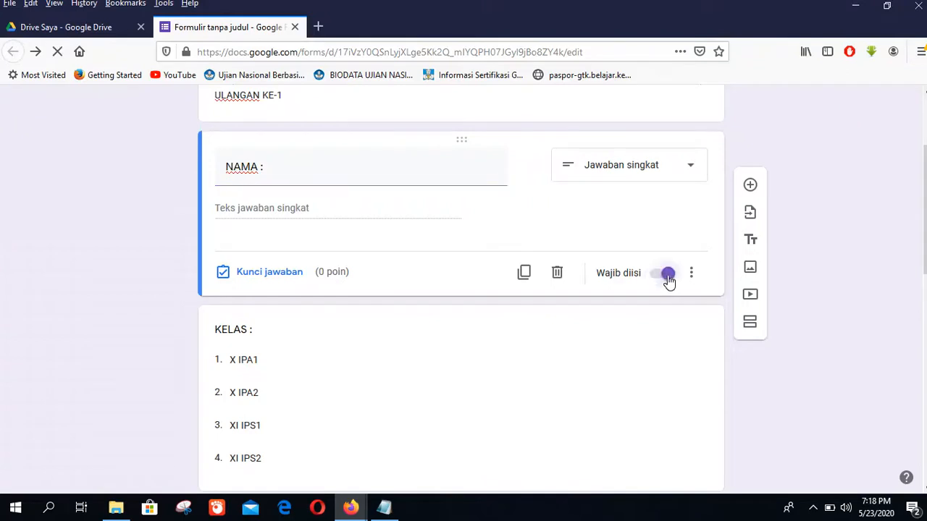
Make the "KELAS :" and "NOMER ABSEN :" questions required (Wajib diisi).
scroll(613, 274, "down", 1)
scroll(612, 273, "down", 1)
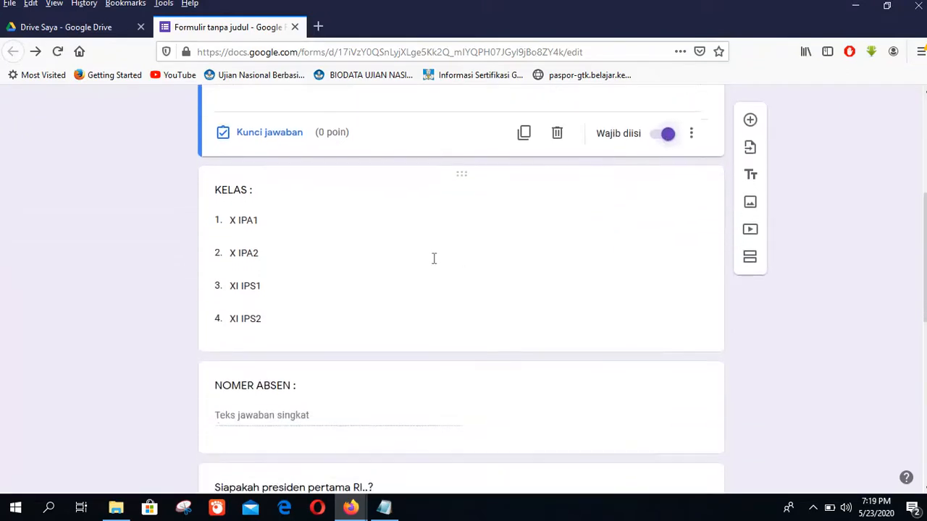
left_click(431, 257)
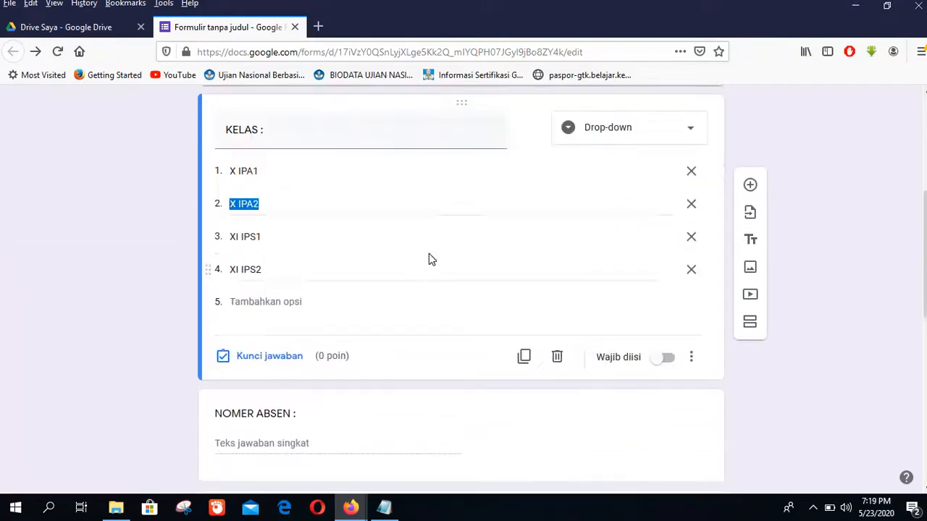
left_click(673, 358)
scroll(586, 319, "down", 3)
left_click(511, 240)
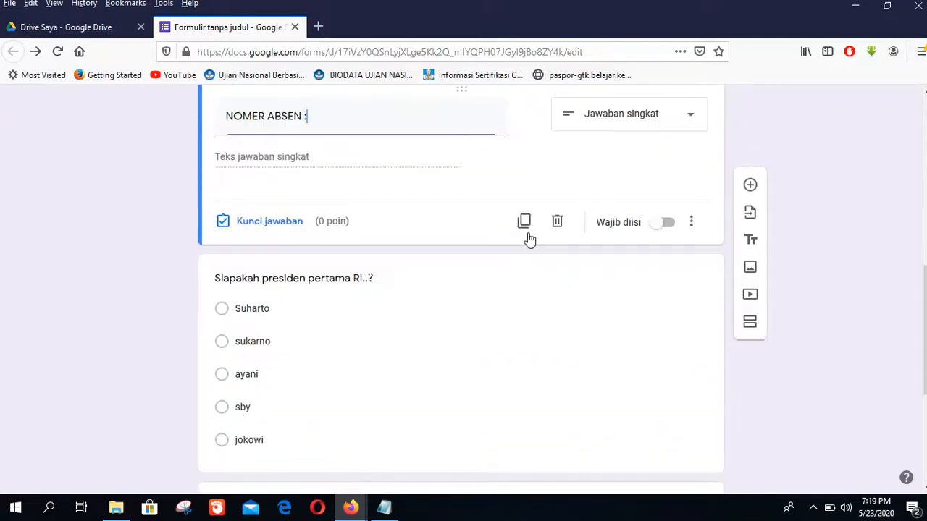
left_click(665, 225)
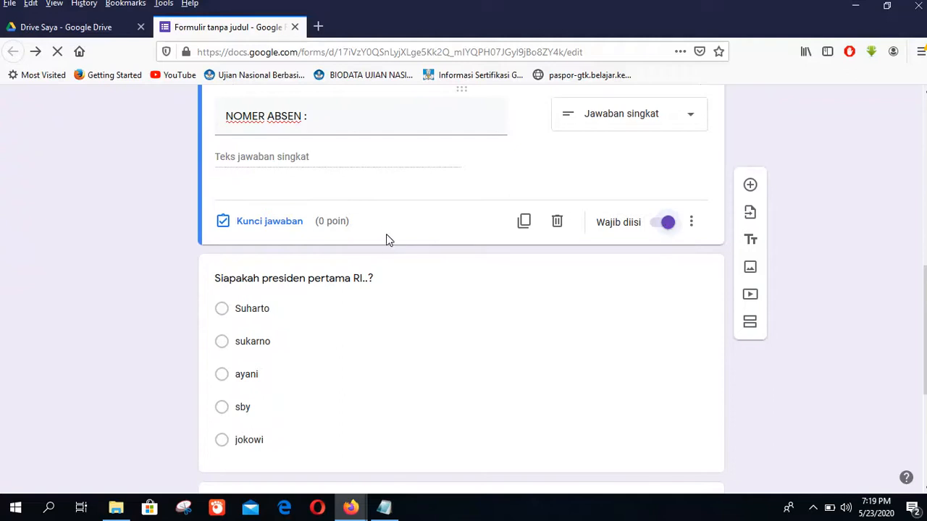
Preview the form as a respondent and examine its identity fields and the order of the answer options.
scroll(392, 226, "down", 3)
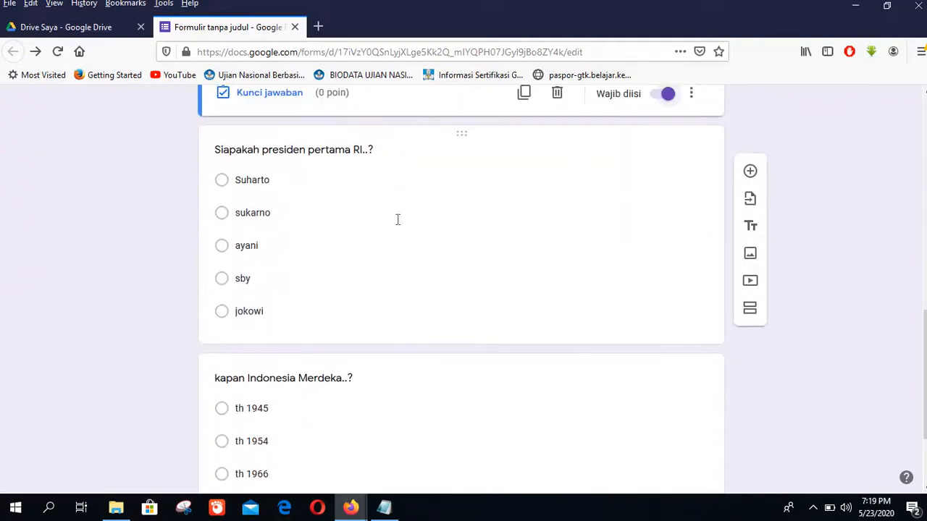
scroll(395, 219, "up", 3)
scroll(396, 224, "up", 8)
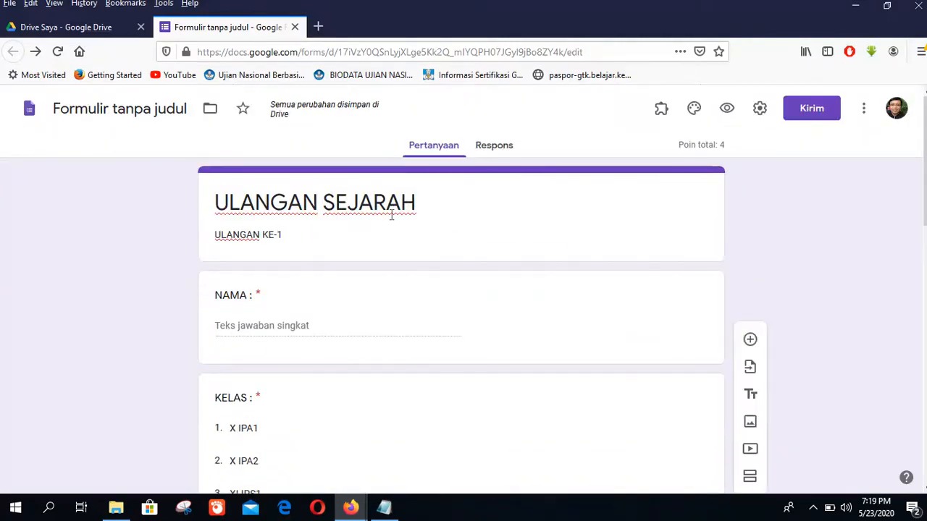
left_click(728, 110)
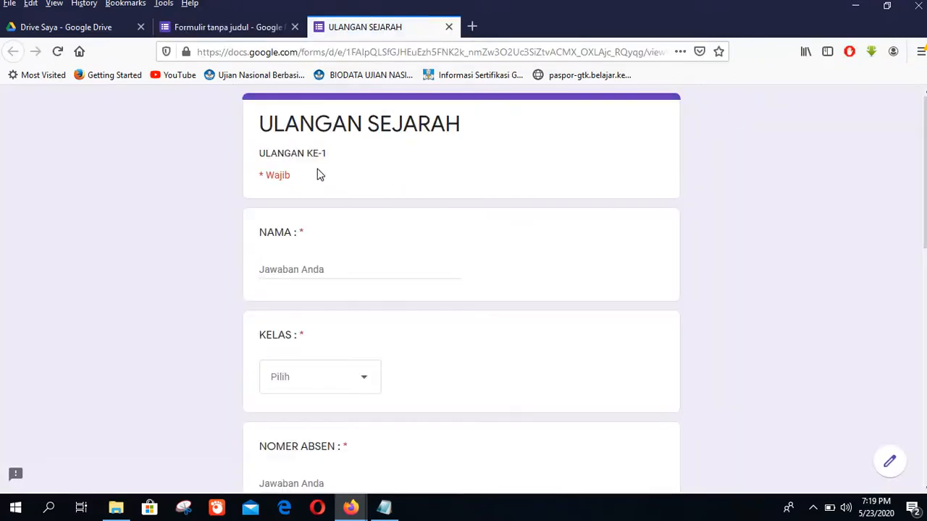
scroll(326, 211, "down", 5)
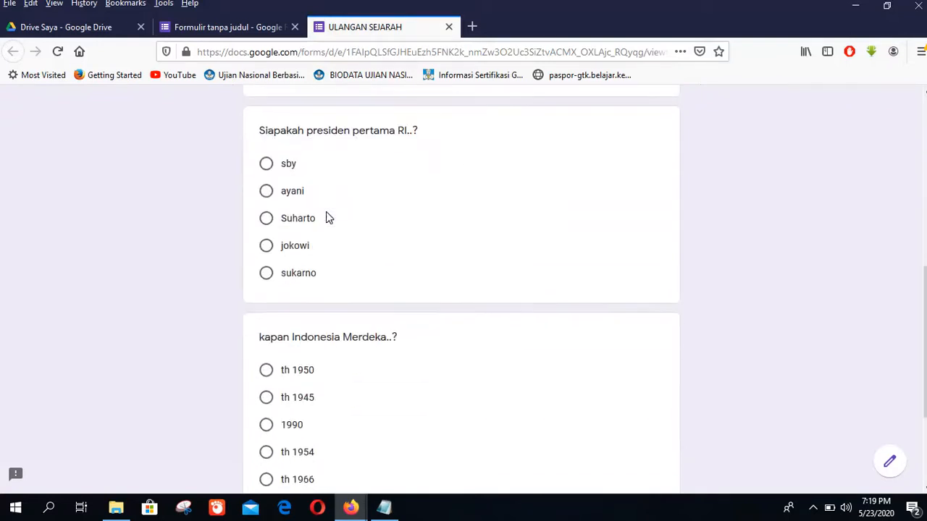
scroll(326, 211, "up", 2)
scroll(328, 217, "up", 3)
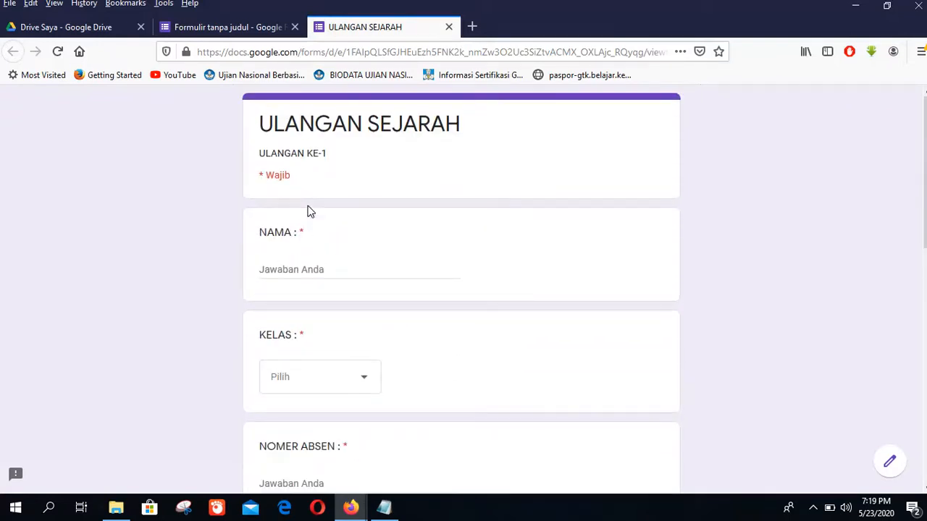
Fill in the quiz's identity fields with the student's first name, class X IPA2 and attendance number 12.
left_click(296, 273)
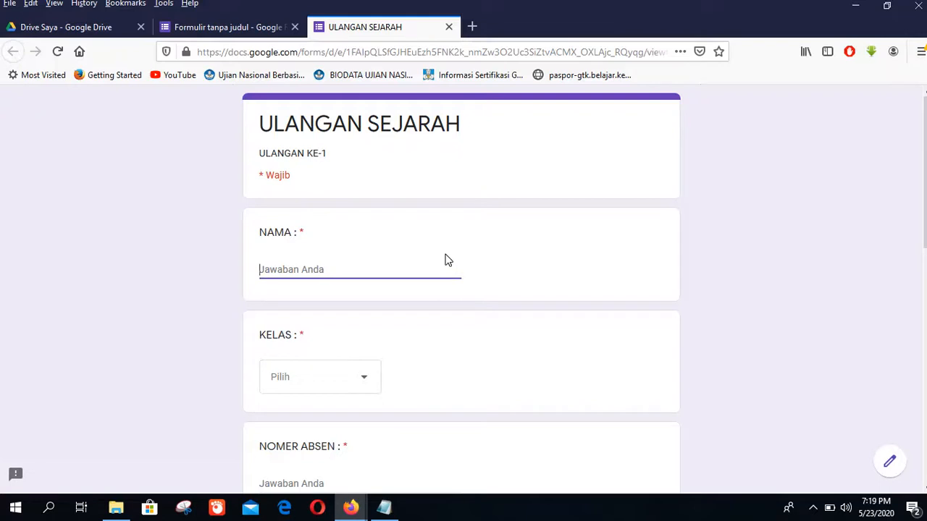
type("heri")
scroll(369, 377, "down", 2)
left_click(366, 245)
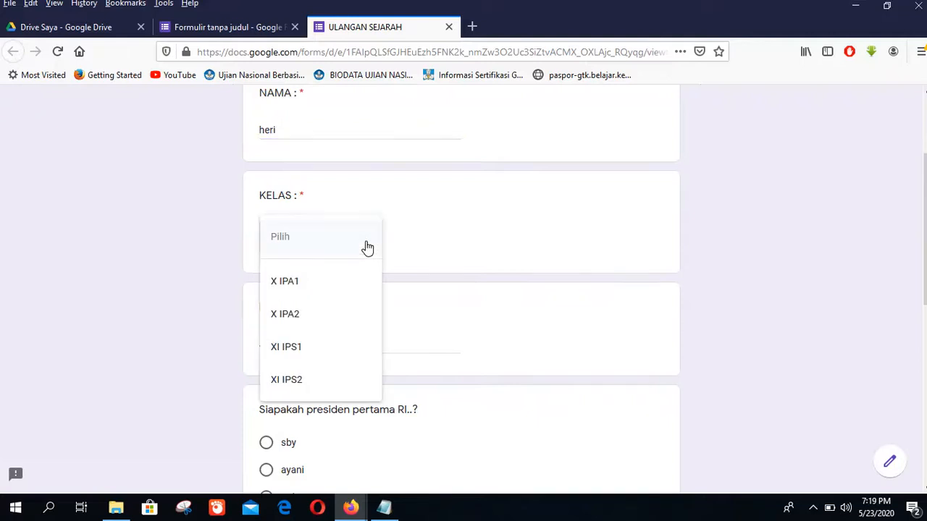
left_click(290, 314)
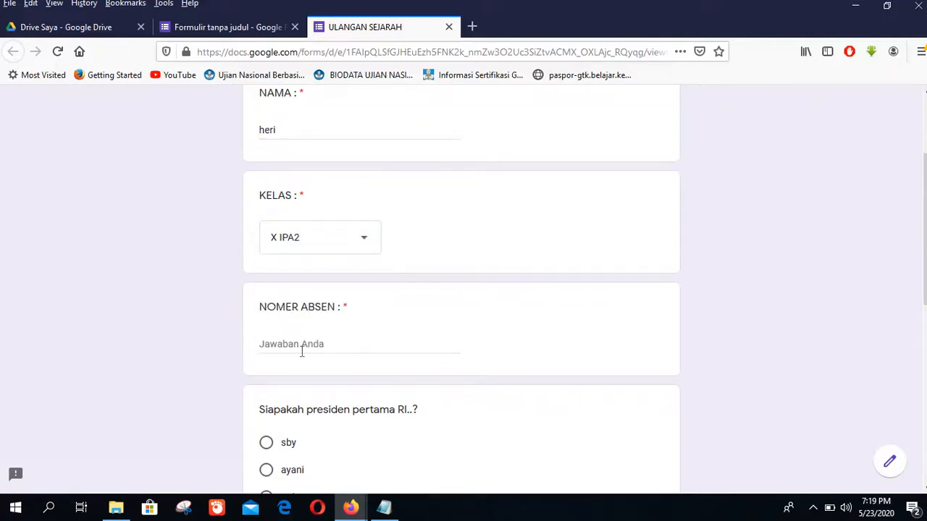
left_click(301, 351)
type("12")
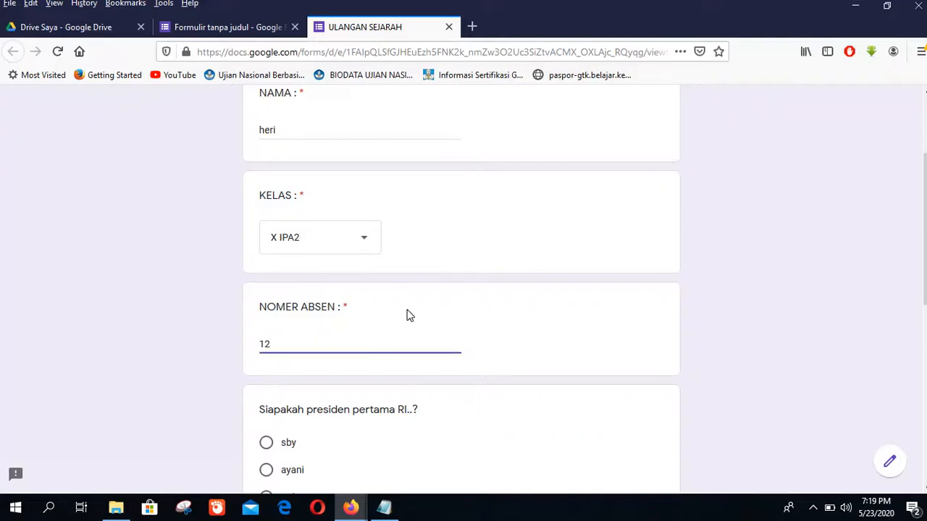
Answer "Suharto" for the first president and "th 1945" for independence, and submit the quiz.
scroll(409, 315, "down", 3)
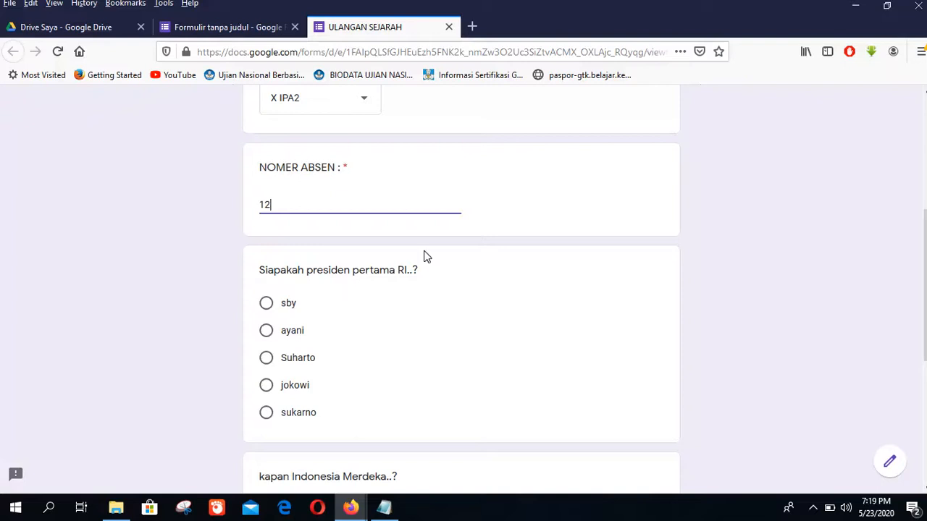
left_click(266, 358)
scroll(425, 335, "down", 6)
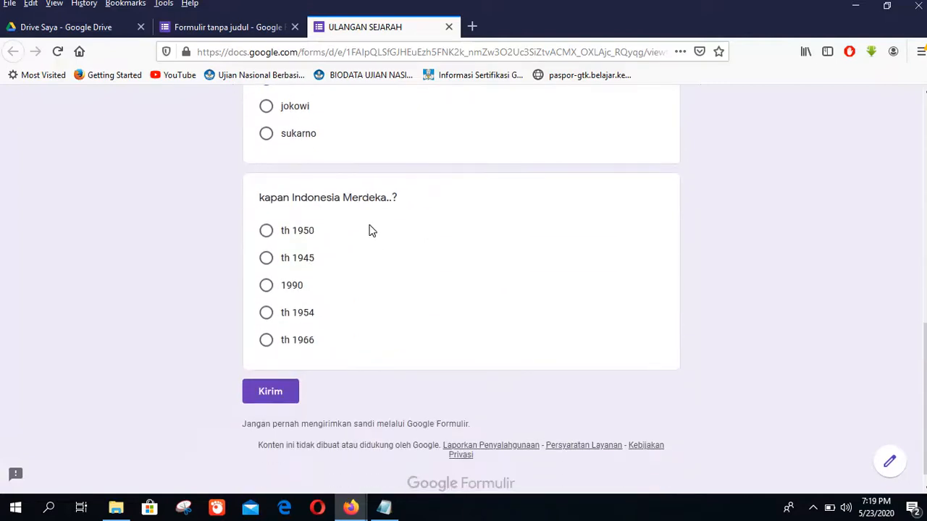
left_click(266, 258)
left_click(288, 401)
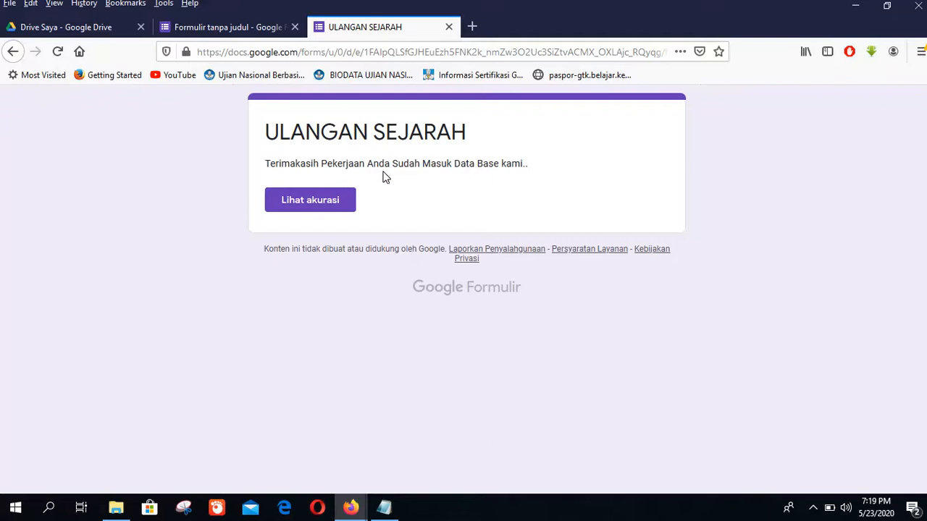
Review the submitted answers through Lihat akurasi, and close the result and respondent pages.
left_click(316, 206)
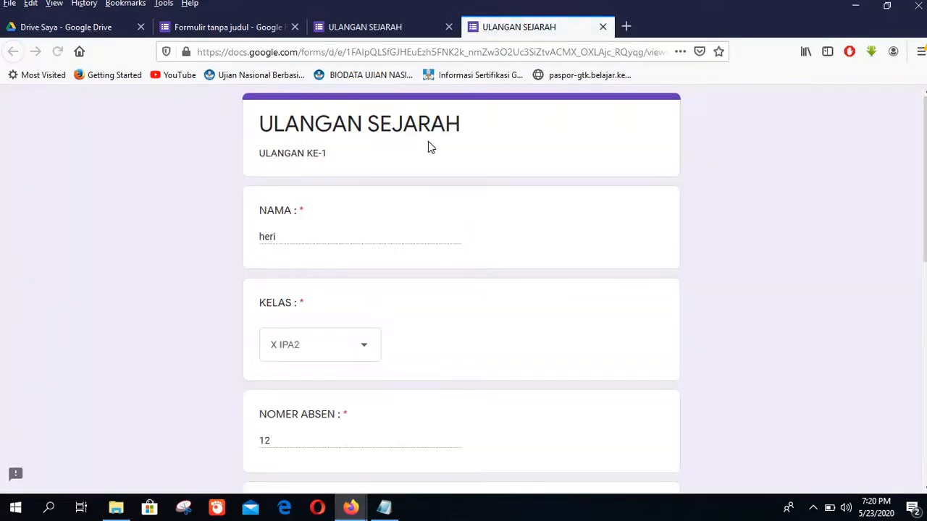
scroll(430, 263, "down", 3)
scroll(431, 269, "down", 4)
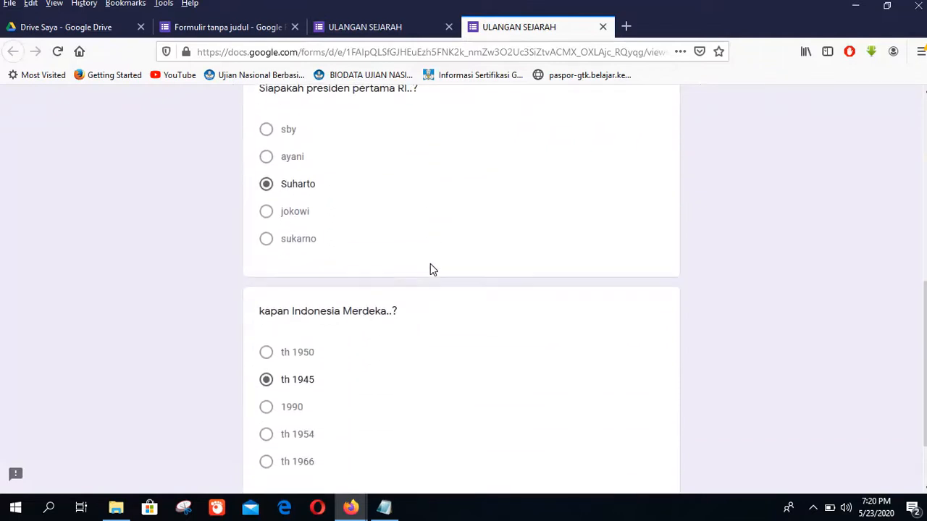
scroll(430, 271, "up", 3)
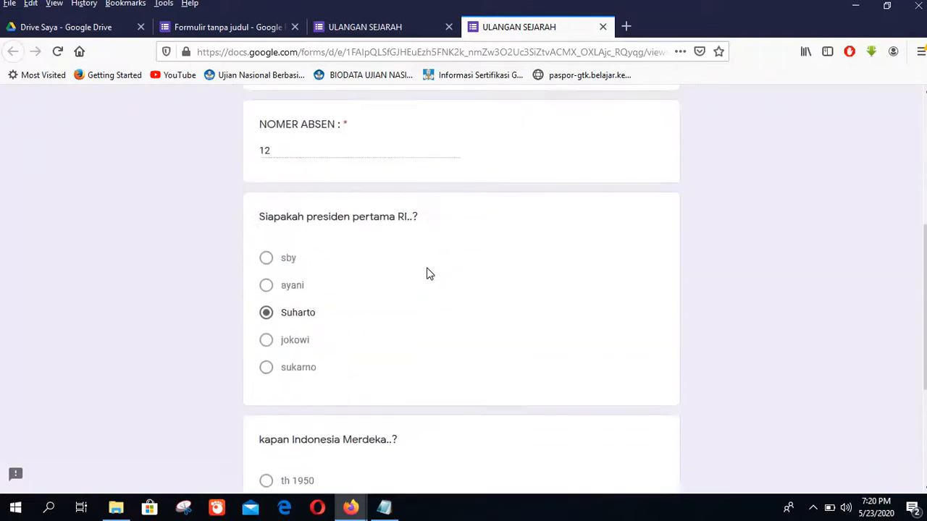
left_click(602, 27)
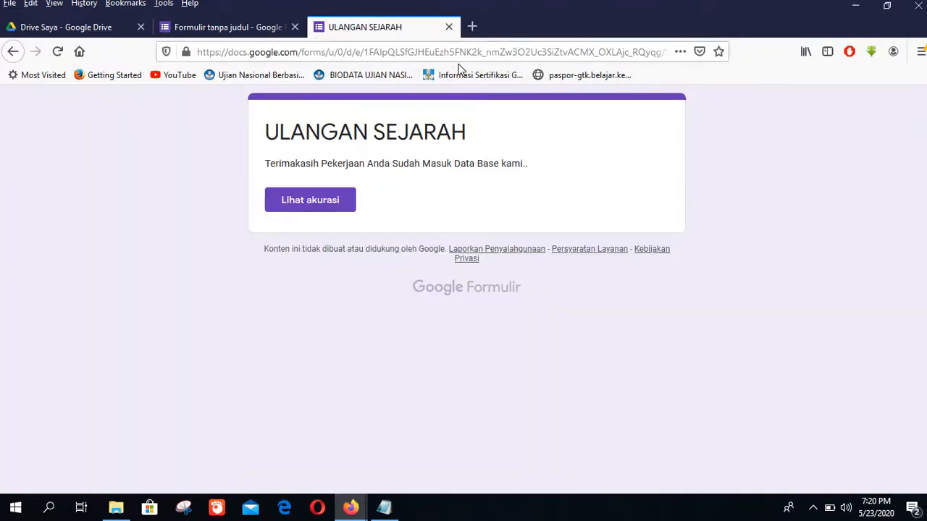
left_click(449, 28)
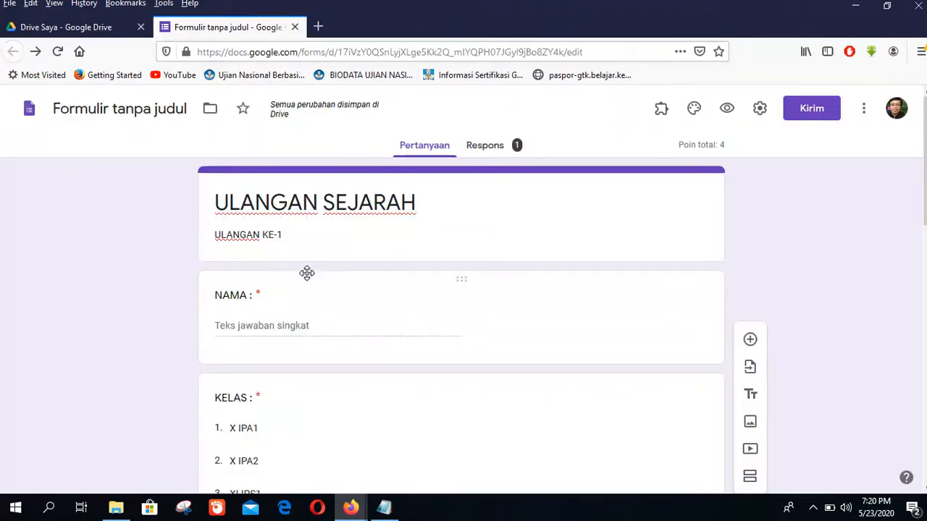
Review the summary of the form's responses and open the choice of a spreadsheet destination for them.
left_click(490, 152)
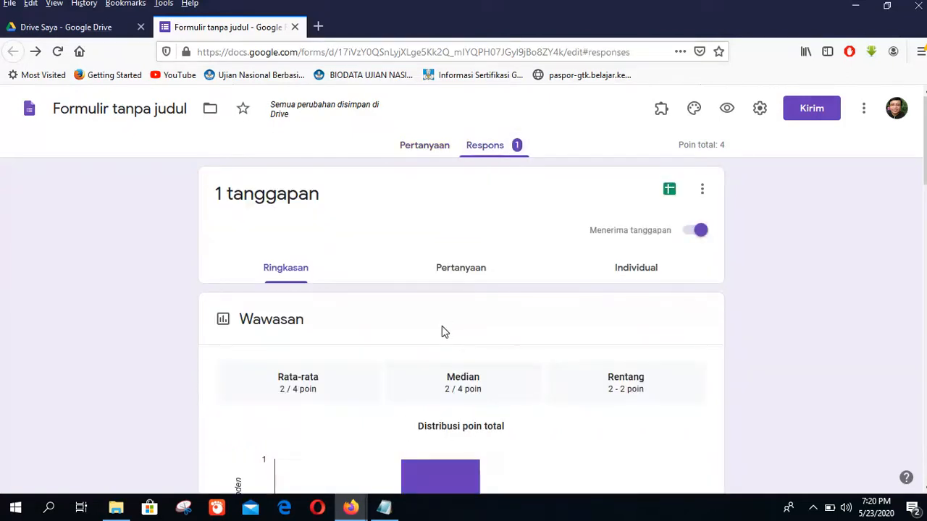
scroll(442, 327, "down", 4)
scroll(441, 327, "up", 4)
left_click(670, 193)
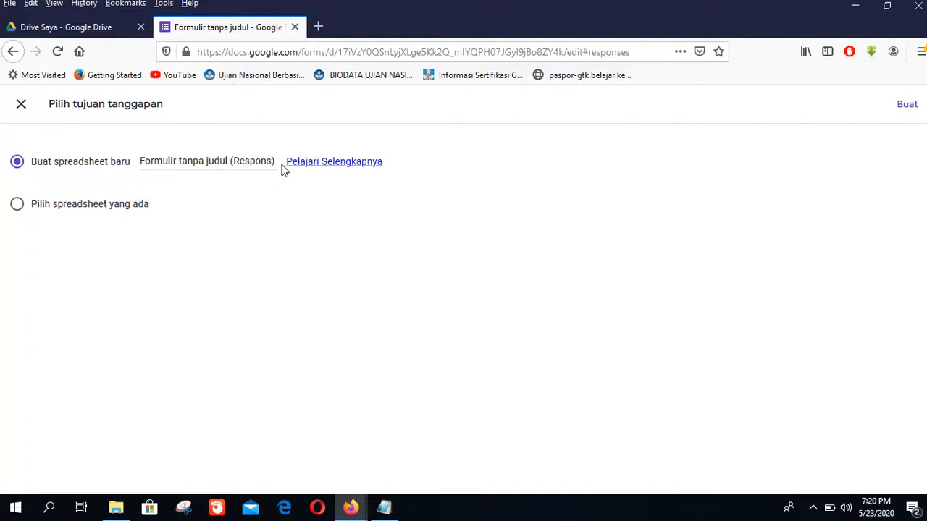
Consult the help article on where form responses are stored, rate it helpful, and return to the destination choice by way of Drive.
left_click(352, 162)
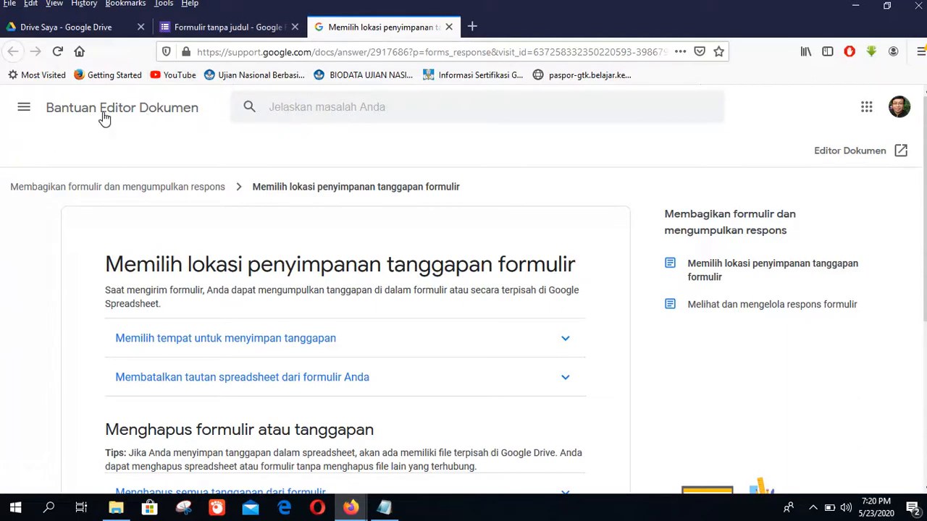
scroll(410, 257, "down", 5)
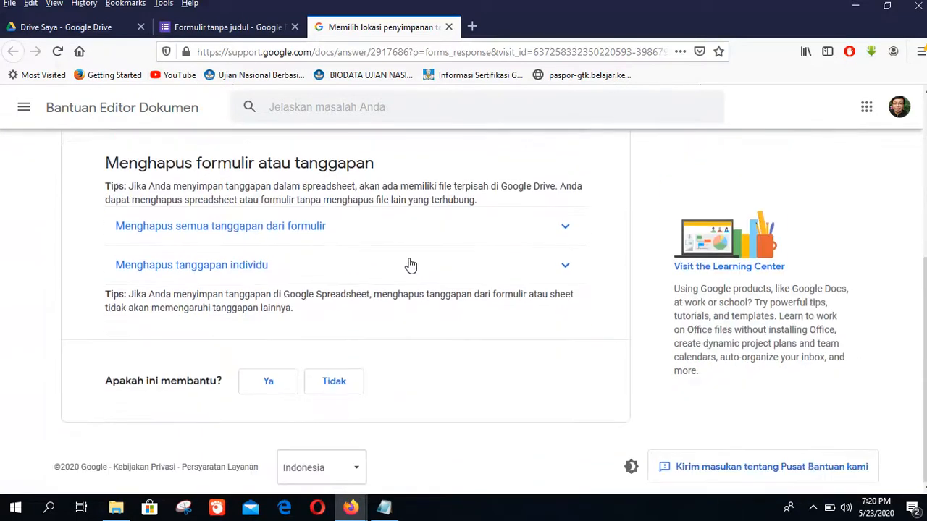
left_click(266, 382)
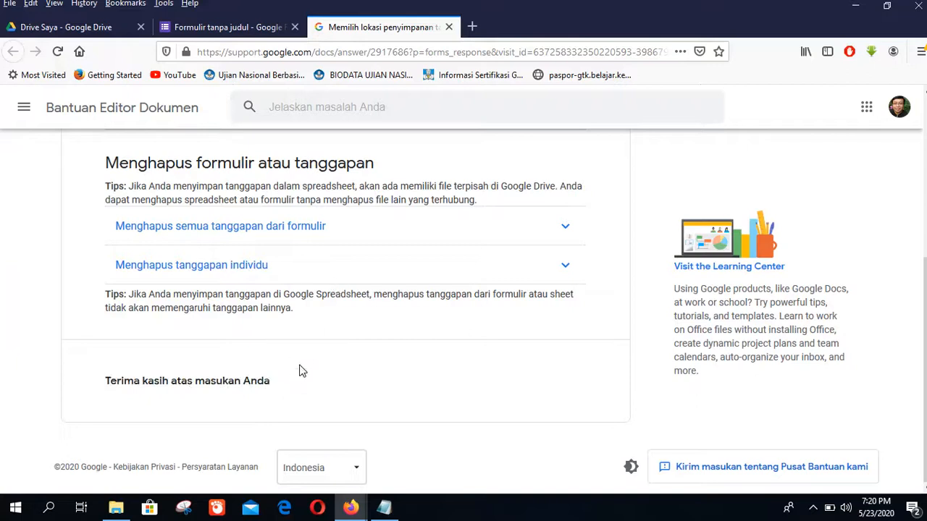
scroll(288, 370, "up", 5)
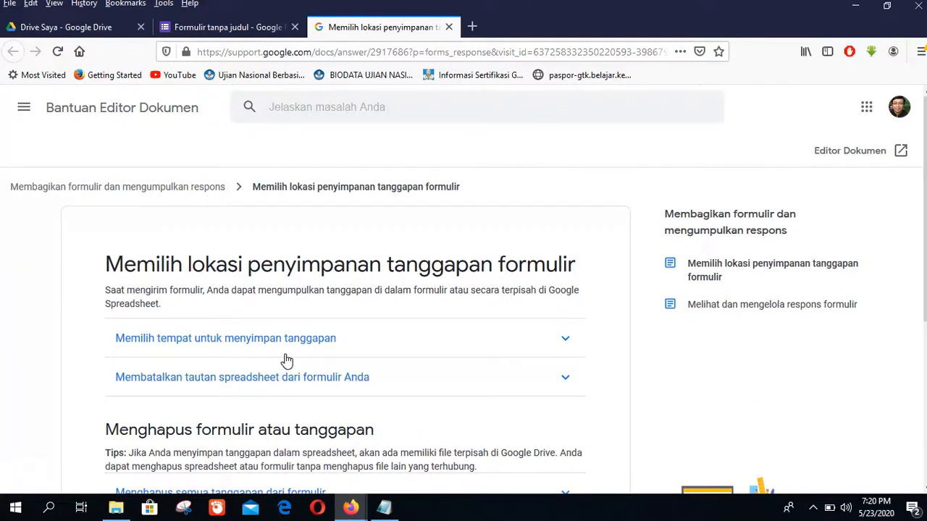
left_click(85, 29)
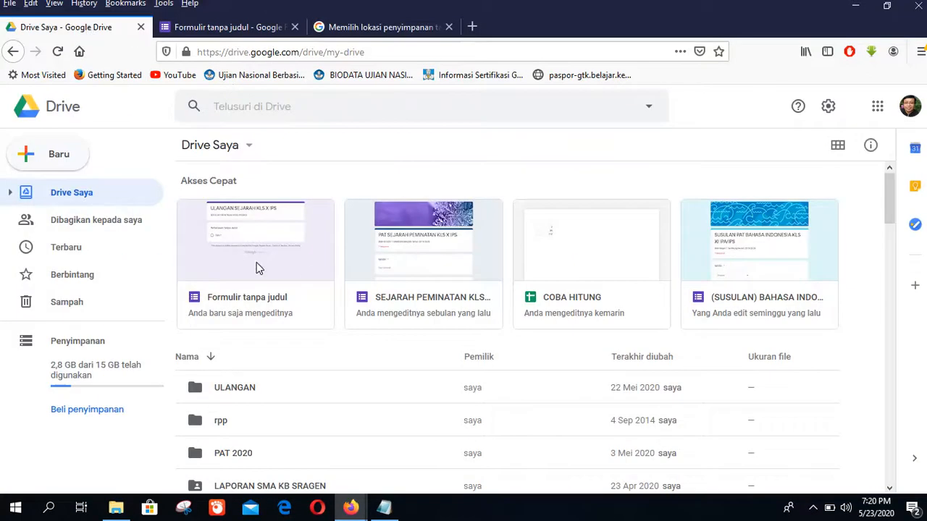
left_click(210, 26)
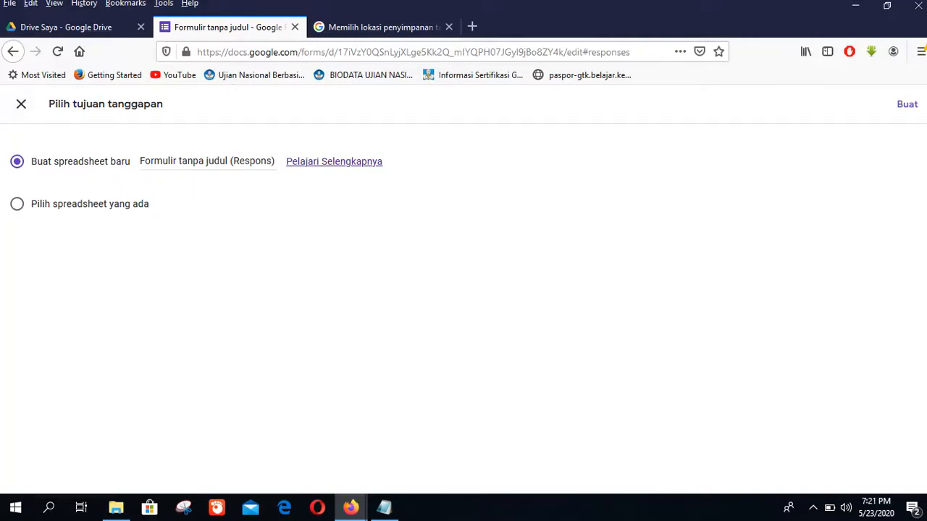
Create the new linked spreadsheet "Formulir tanpa judul (Respons)", examine the recorded response in it, and close the help article and spreadsheet.
left_click(907, 105)
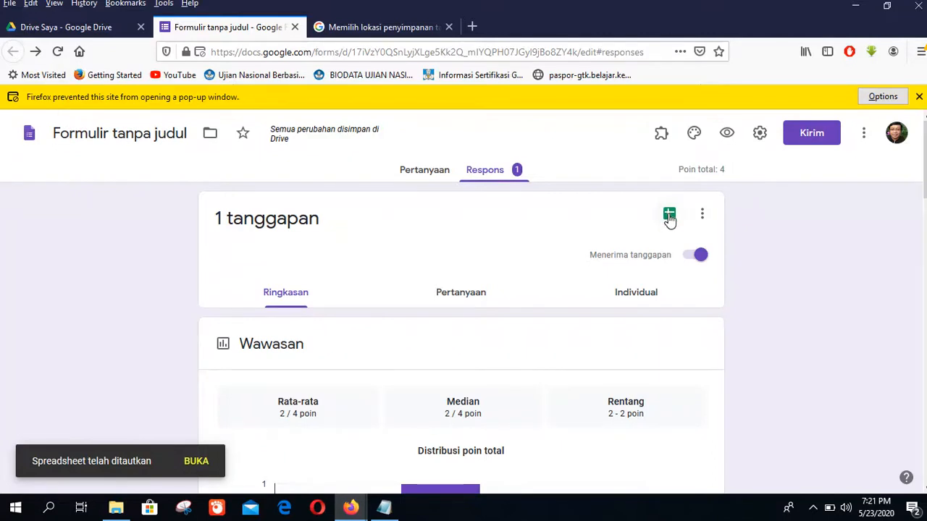
left_click(669, 215)
left_click(572, 31)
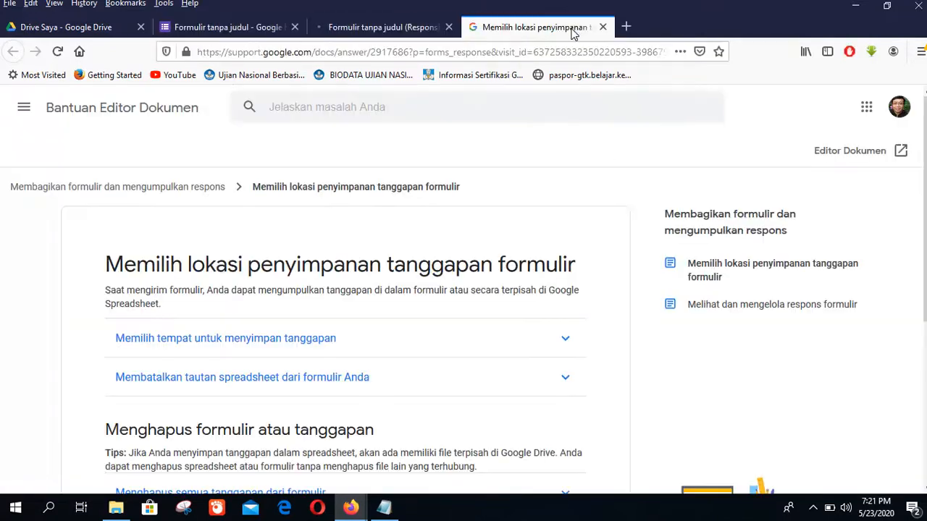
left_click(601, 27)
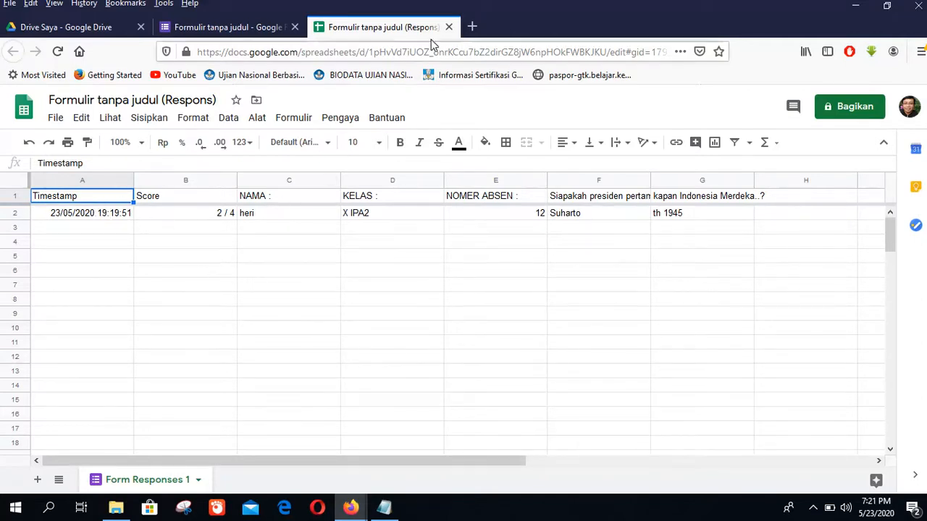
left_click(449, 28)
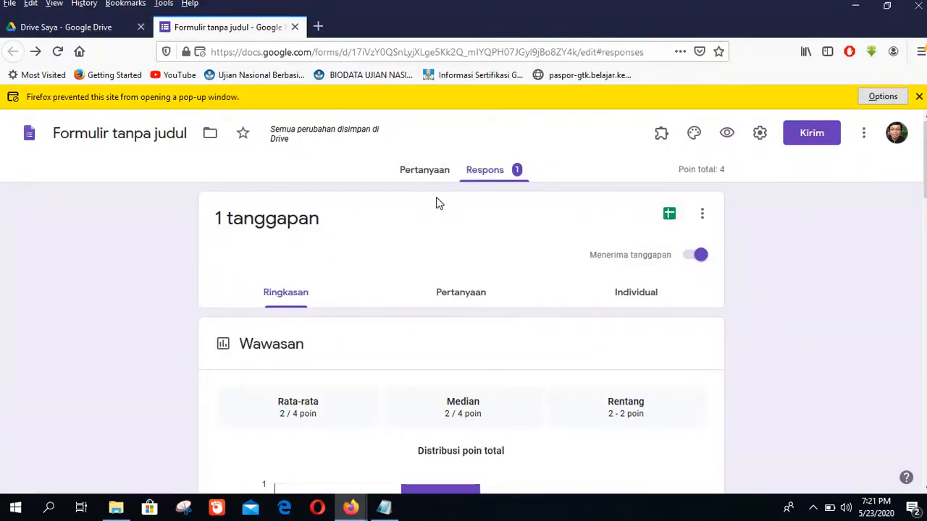
Return to the form's questions and rename the form file to "ULANGAN SEJARAH".
left_click(415, 174)
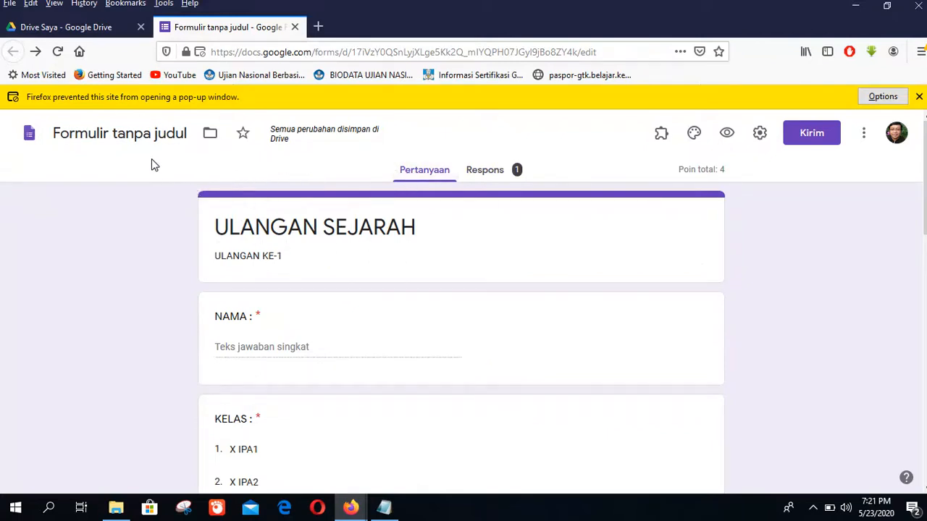
left_click(919, 96)
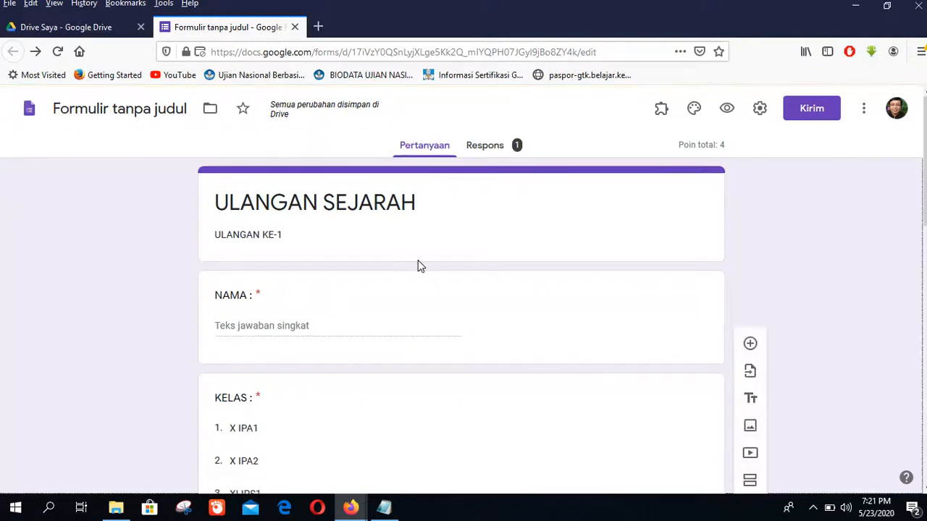
left_click(126, 112)
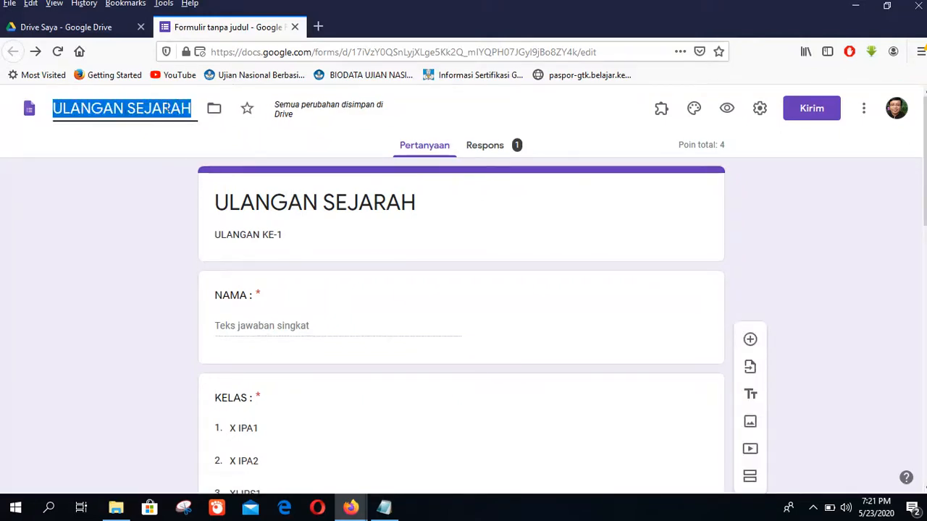
left_click(192, 107)
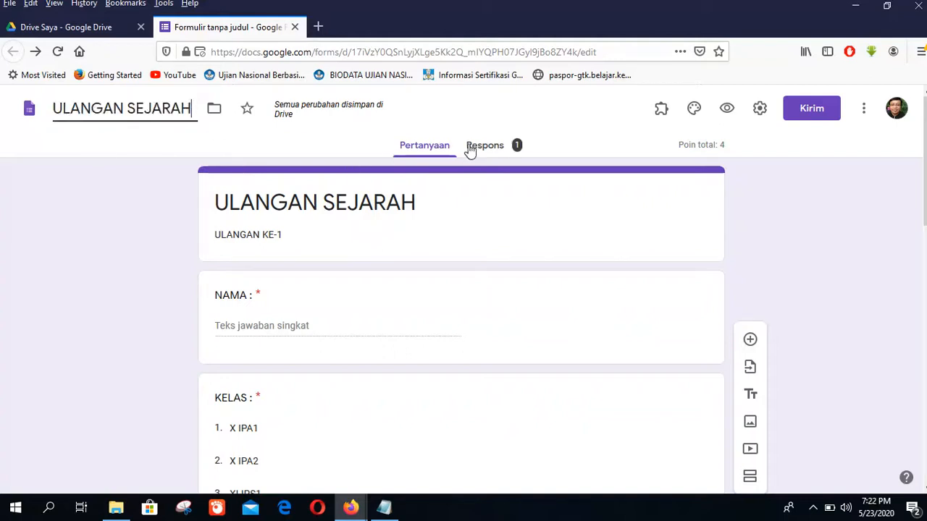
Reopen the linked response spreadsheet, rename it "ulangan sejarah (Respons)", and return to the form.
left_click(500, 152)
left_click(668, 189)
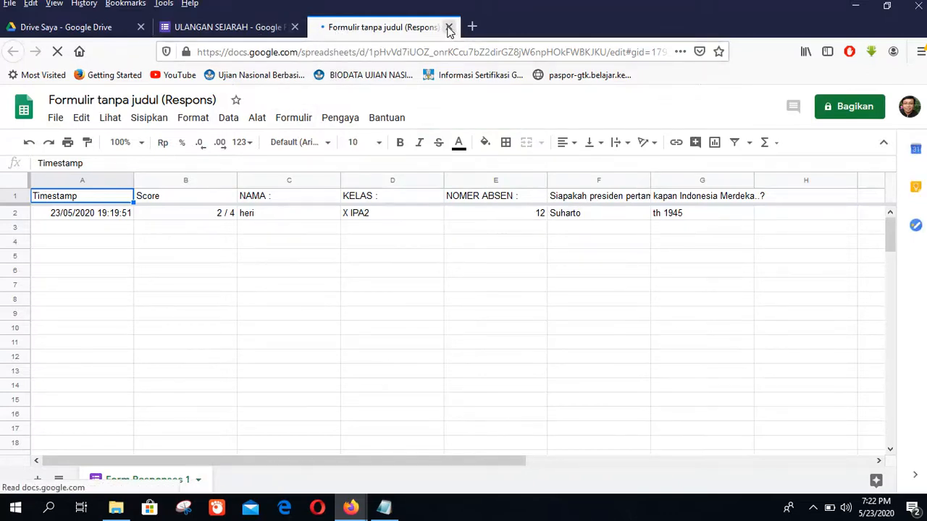
left_click(96, 100)
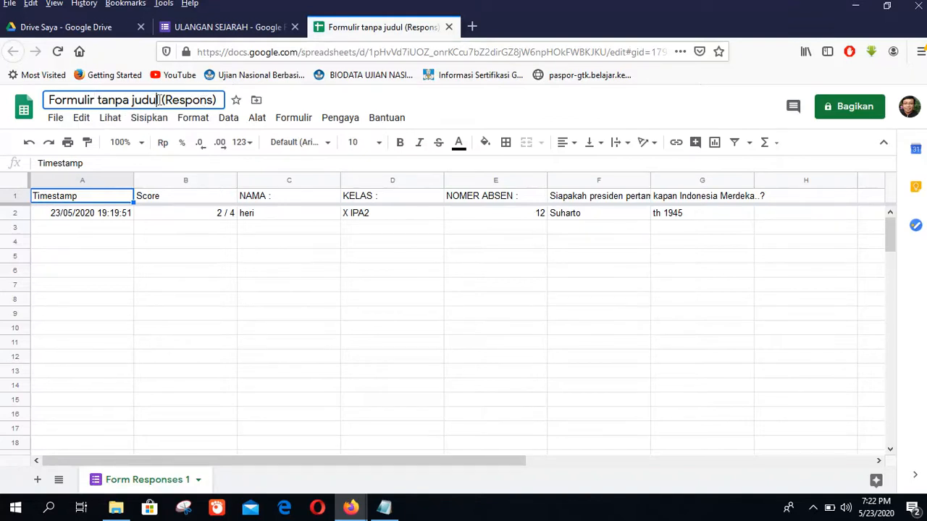
left_click_drag(158, 100, 48, 101)
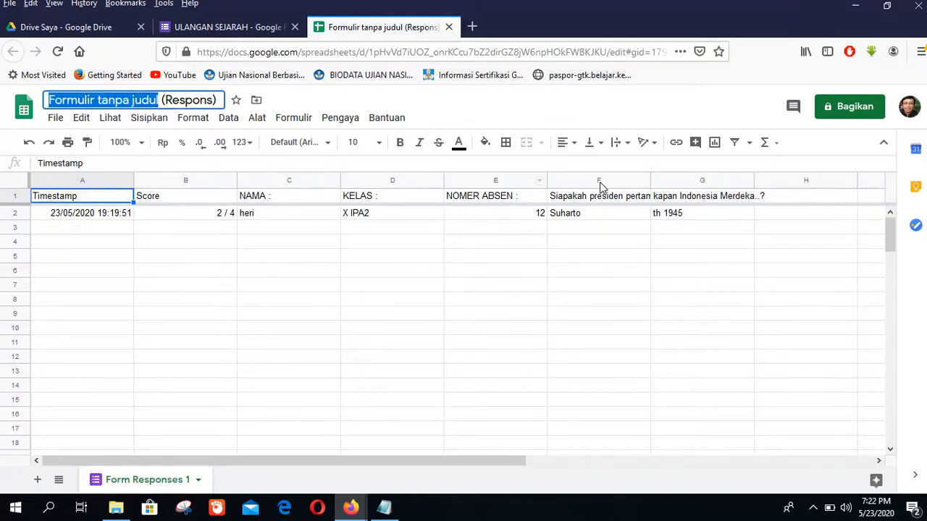
type("ulangan se")
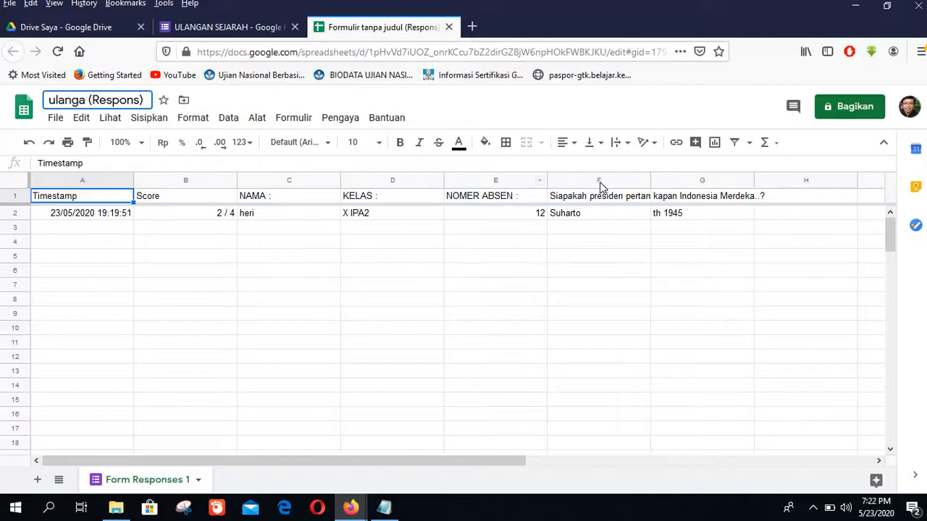
type("jarah")
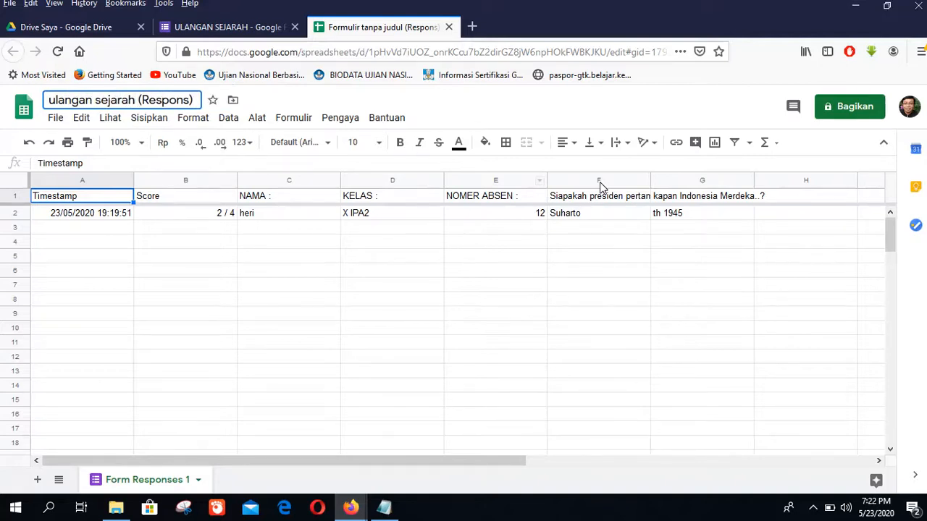
left_click(288, 332)
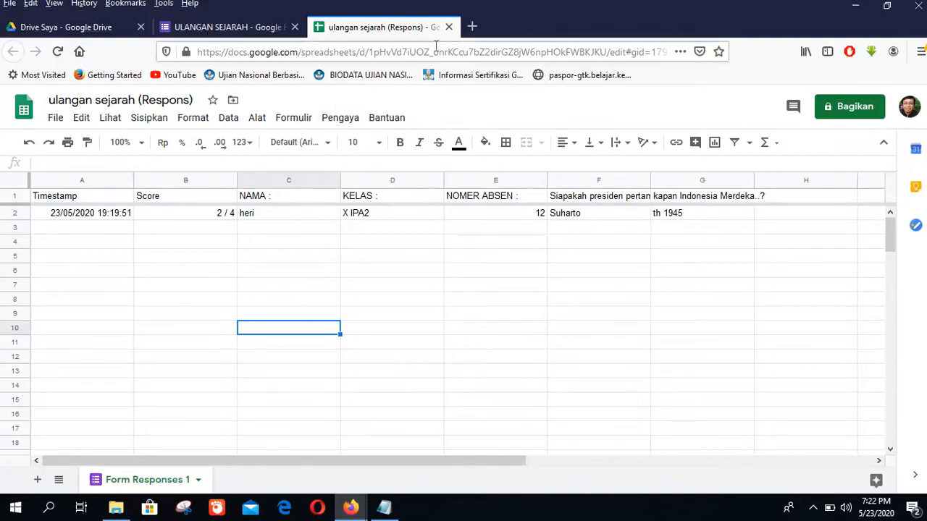
left_click(188, 27)
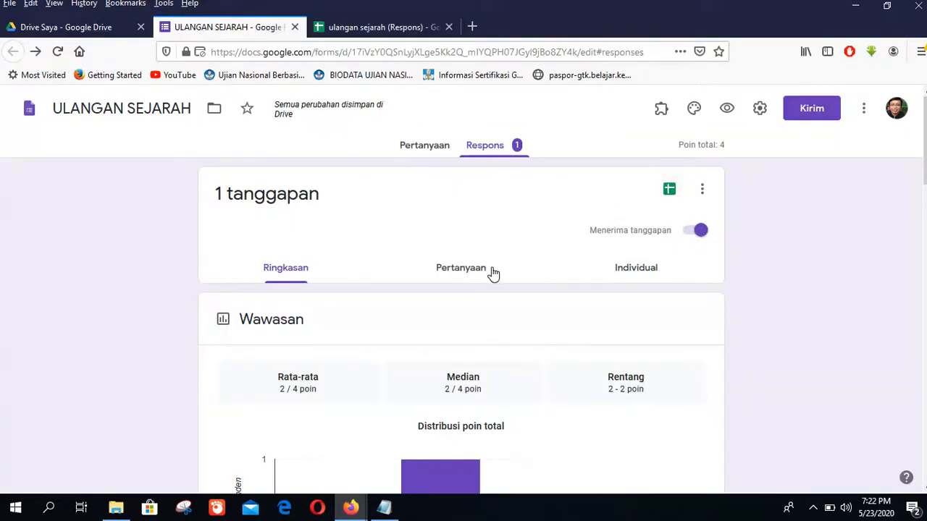
Return to the form's questions and insert the purple water-droplet image from the Kantor dan Sekolah themes as the header, reviewing the form's new look.
left_click(424, 146)
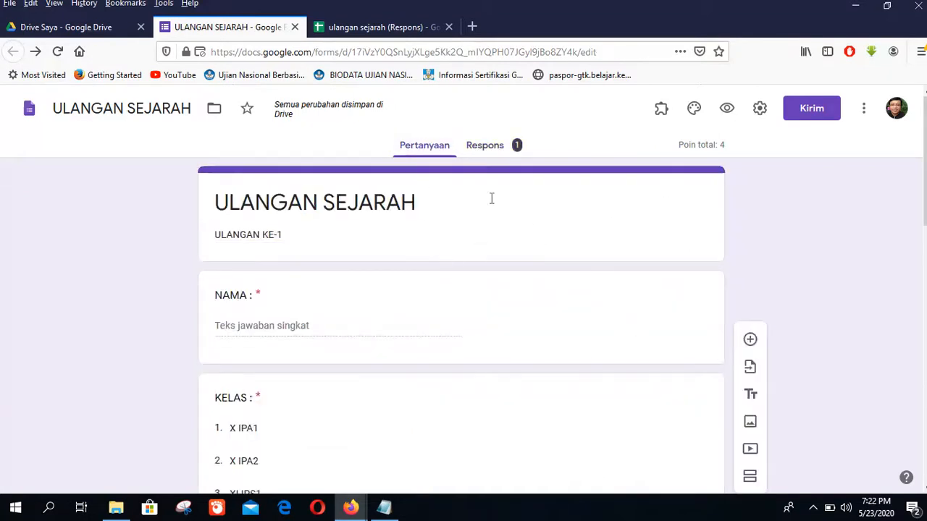
left_click(694, 110)
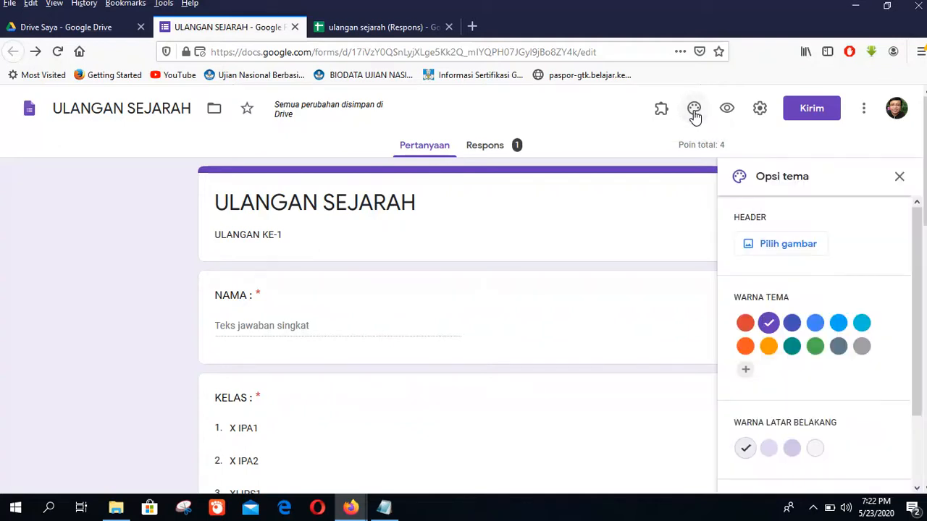
left_click(777, 247)
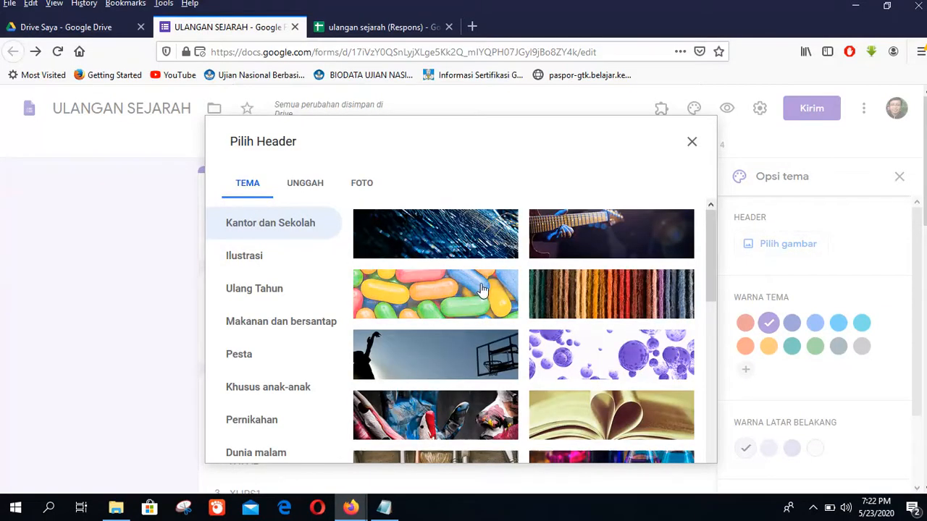
scroll(535, 331, "down", 2)
scroll(536, 331, "up", 3)
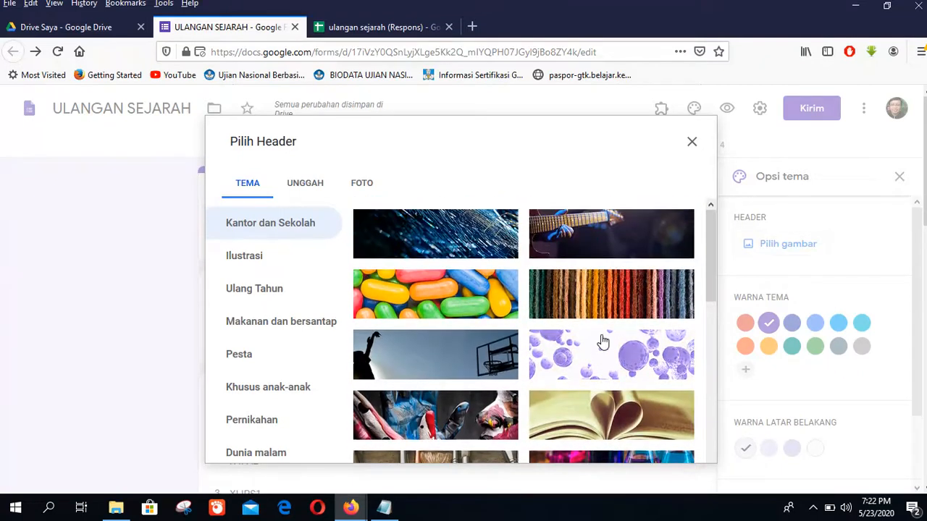
scroll(524, 308, "down", 3)
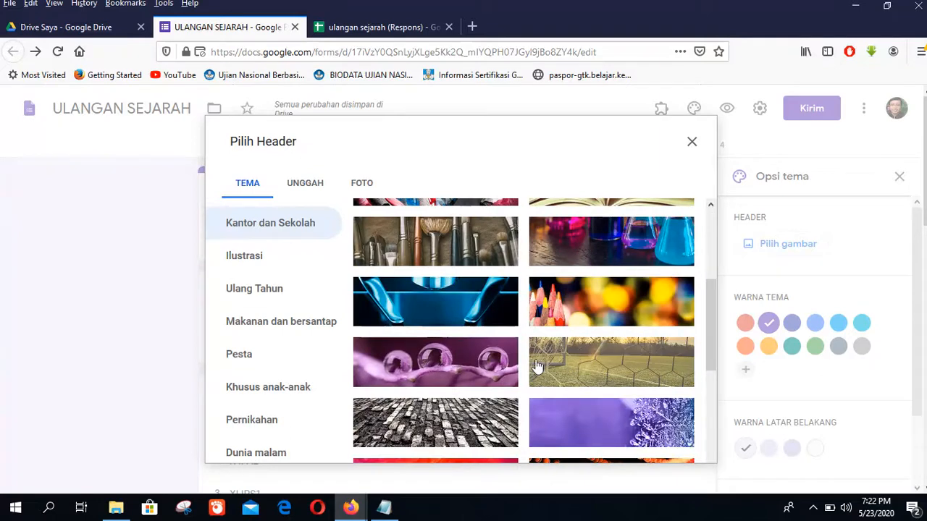
left_click(471, 367)
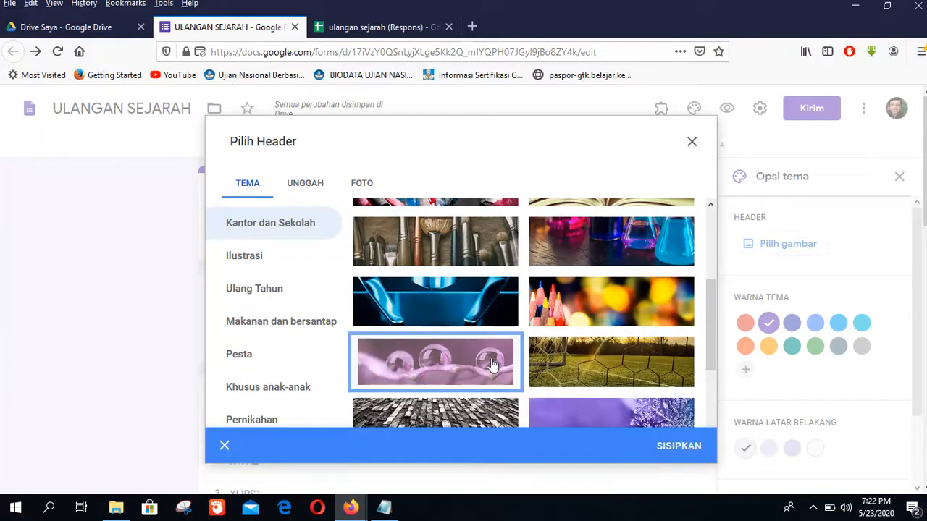
scroll(550, 398, "down", 3)
left_click(670, 447)
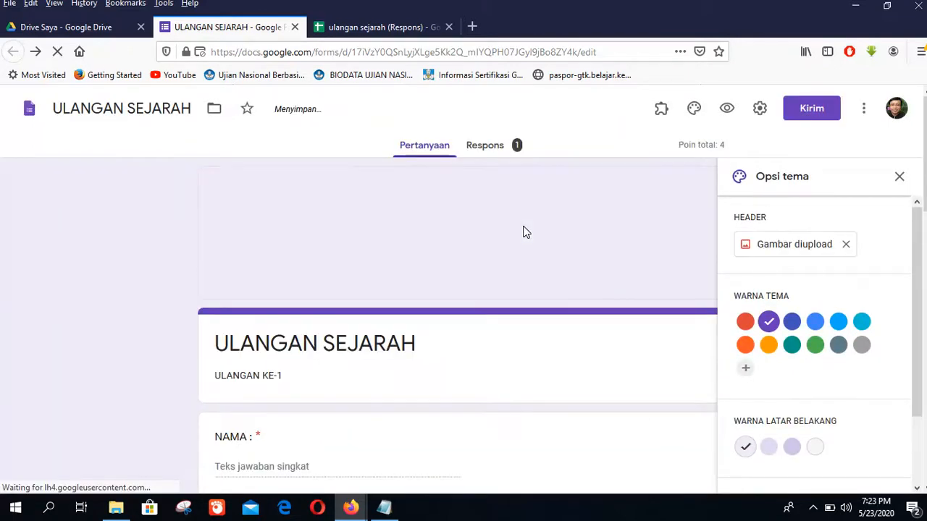
scroll(522, 249, "down", 2)
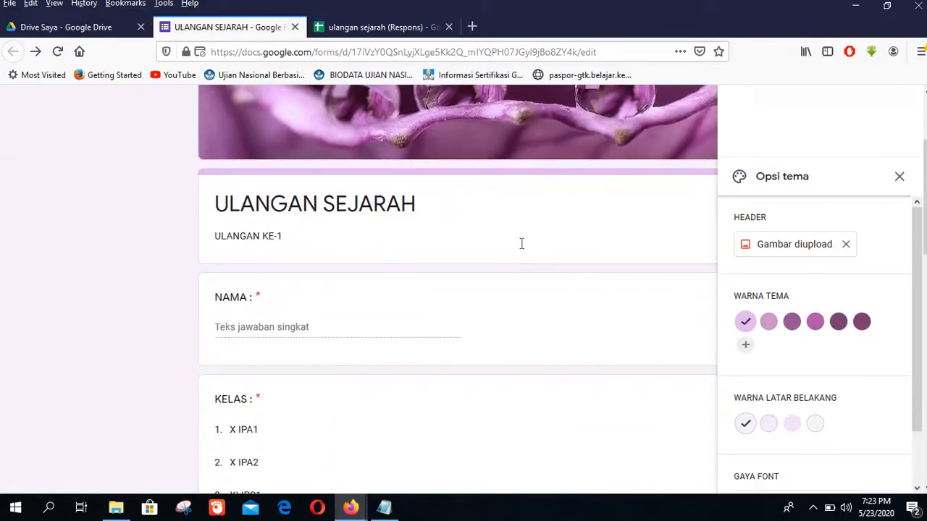
scroll(519, 242, "up", 2)
scroll(519, 239, "down", 4)
scroll(519, 236, "down", 3)
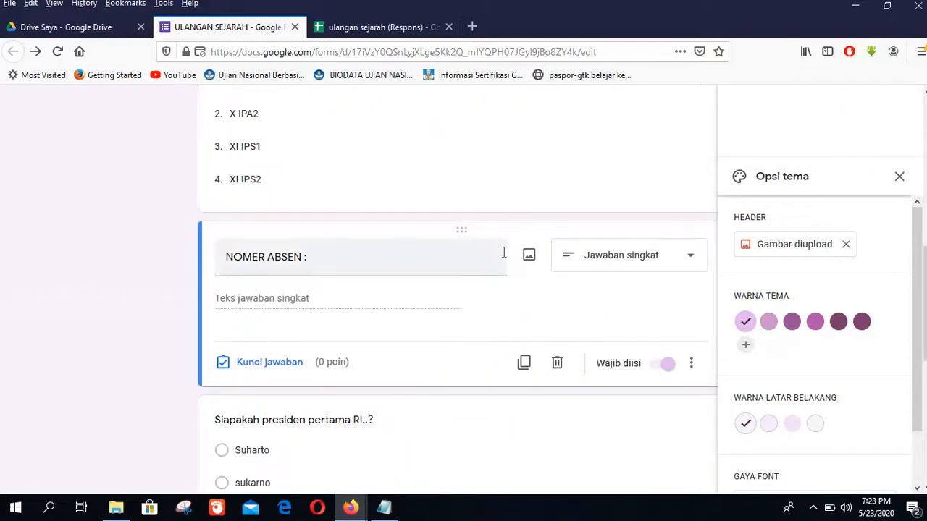
scroll(502, 252, "up", 7)
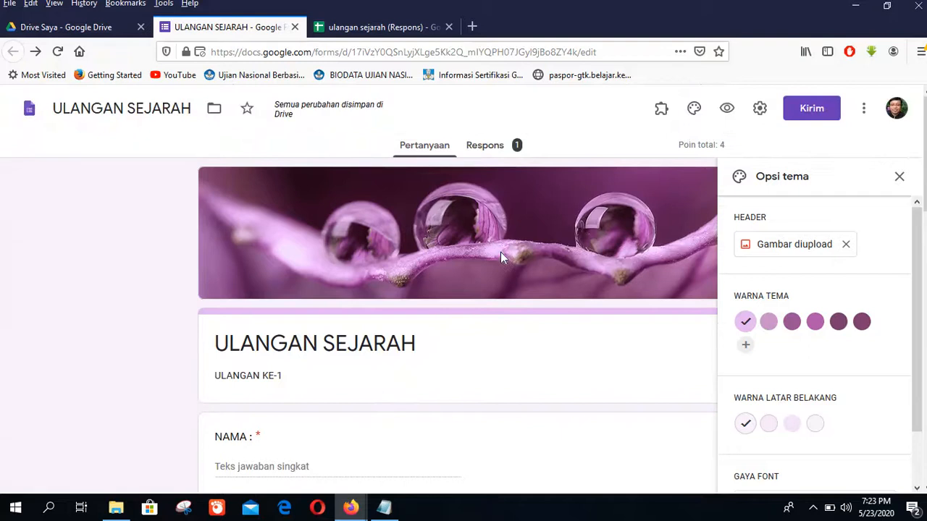